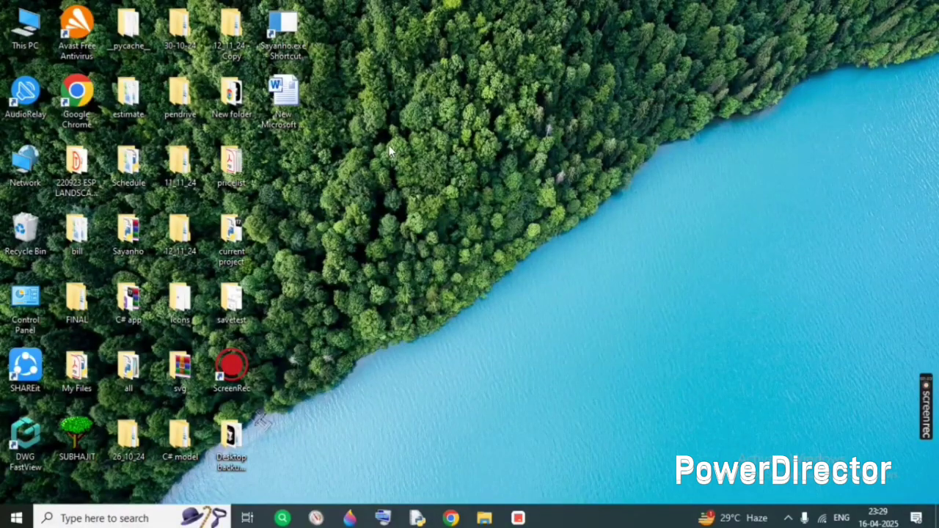
# - Launch the SAYANHO electrical diagram application and turn off auto-hiding for its component list and its top menu strip
pyautogui.doubleClick(307, 34)
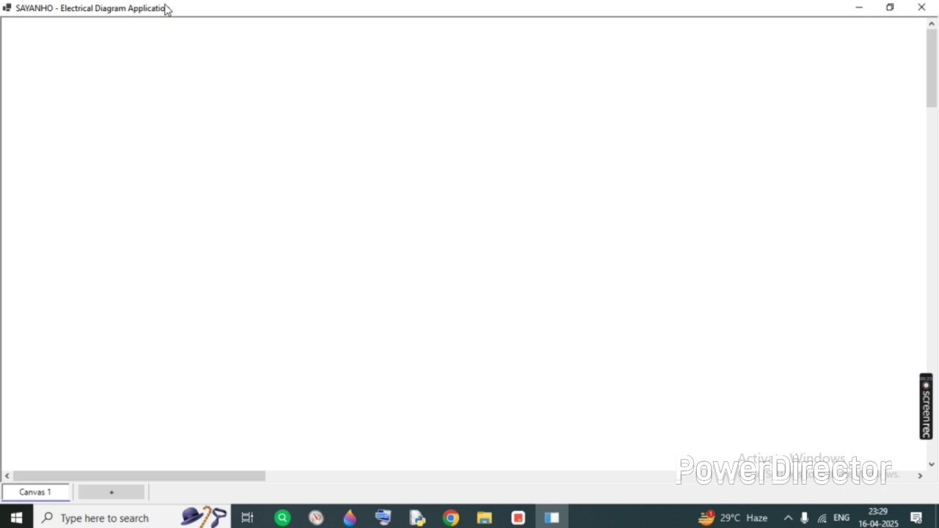
pyautogui.moveTo(176, 40)
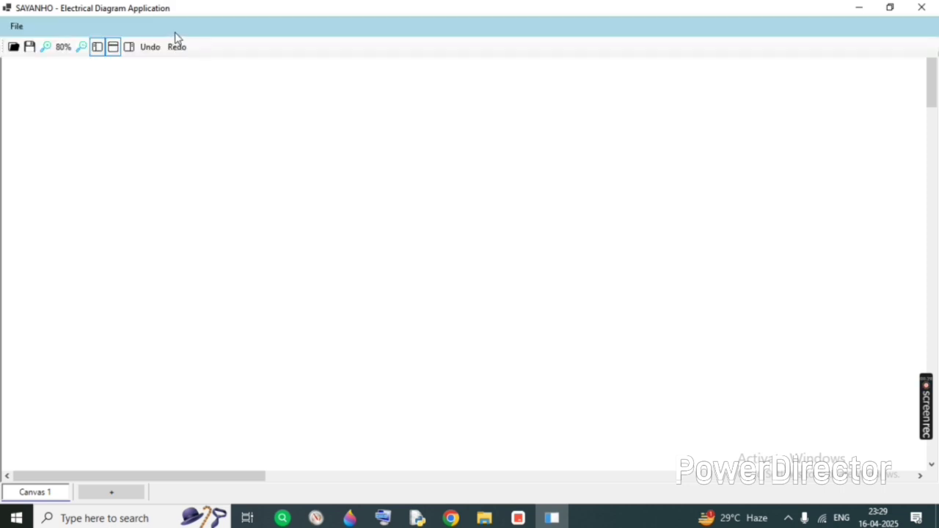
pyautogui.moveTo(13, 176)
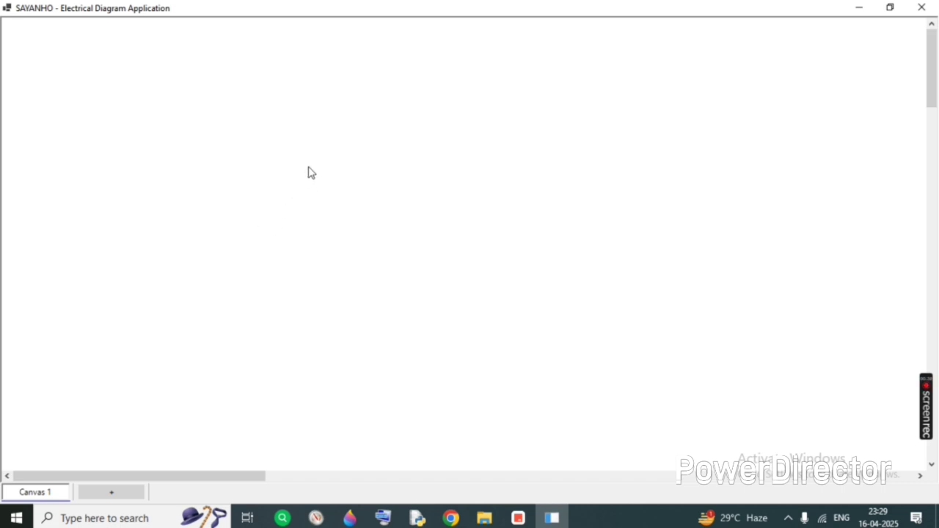
pyautogui.moveTo(61, 11)
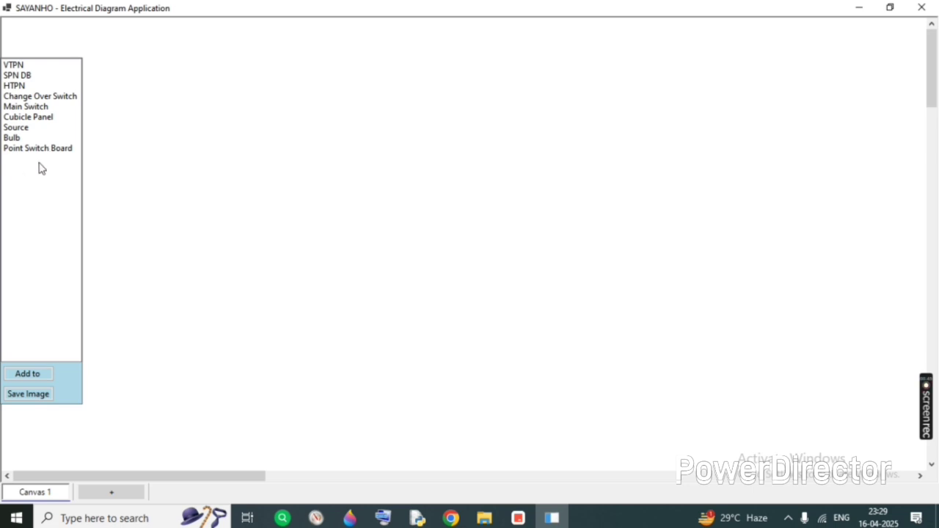
pyautogui.moveTo(90, 30)
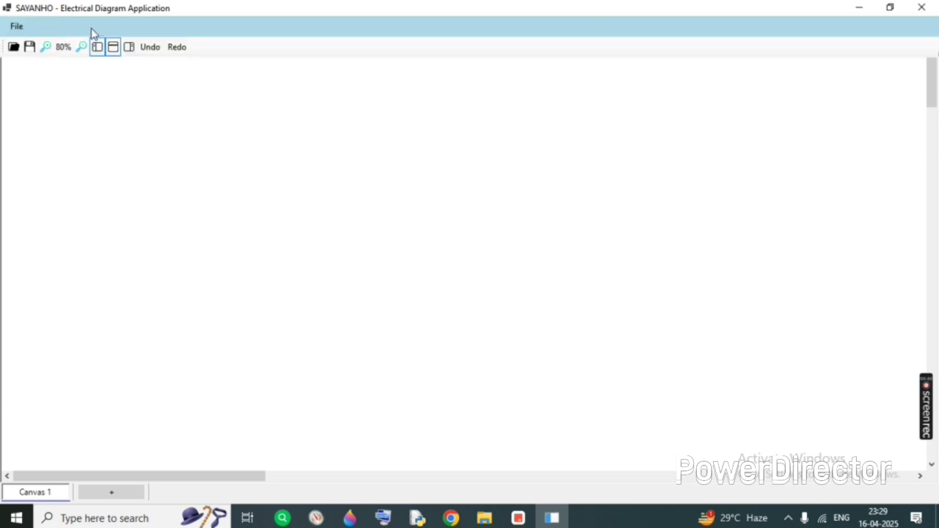
pyautogui.click(97, 48)
pyautogui.moveTo(114, 6)
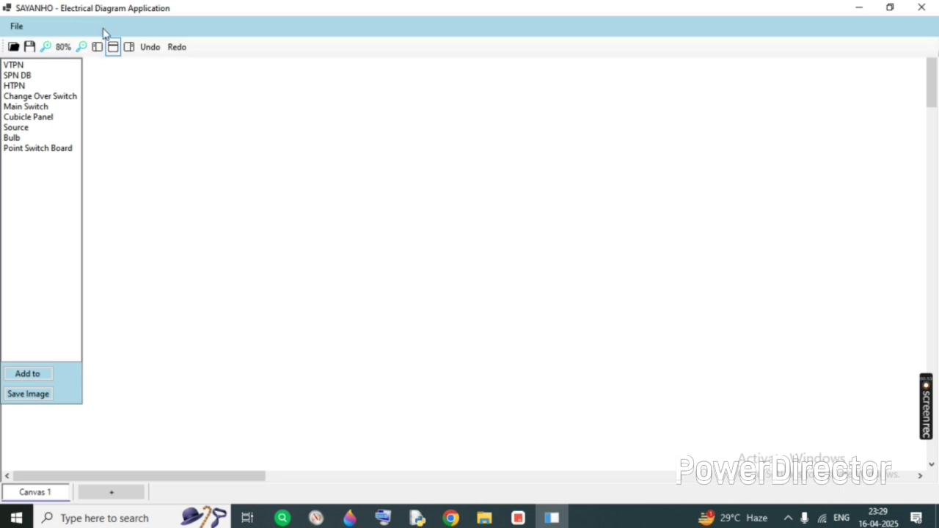
pyautogui.click(113, 47)
# - Open the project file currnet.json from the Desktop backup 16-04-25 folder
pyautogui.click(14, 48)
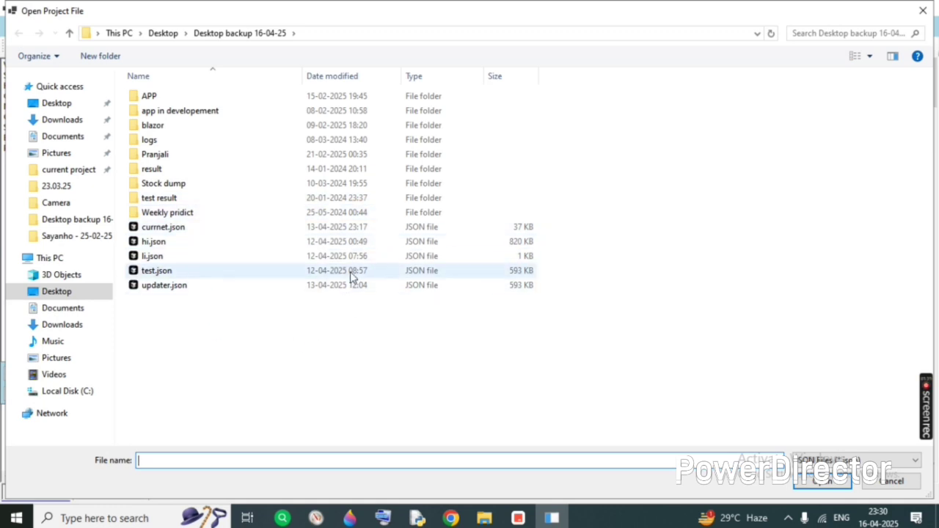
pyautogui.doubleClick(387, 231)
pyautogui.press('Return')
# - Reposition three of the four Point Switch Boards, shifting each a short distance on the canvas
pyautogui.click(523, 143)
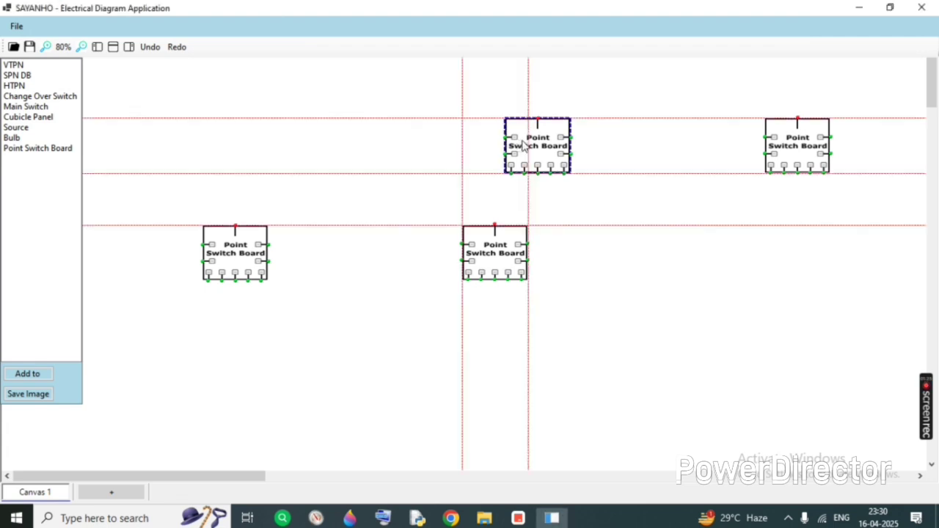
pyautogui.moveTo(522, 144); pyautogui.dragTo(579, 157)
pyautogui.moveTo(510, 253); pyautogui.dragTo(491, 279)
pyautogui.moveTo(789, 160); pyautogui.dragTo(776, 204)
pyautogui.click(300, 247)
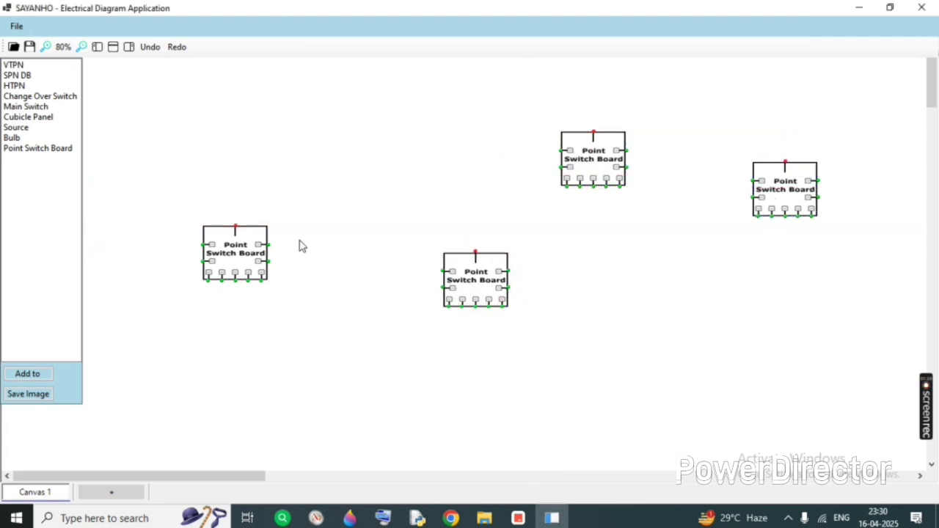
# - Select all four Point Switch Boards and delete them from the canvas
pyautogui.moveTo(137, 73); pyautogui.dragTo(857, 459)
pyautogui.moveTo(183, 100); pyautogui.dragTo(869, 450)
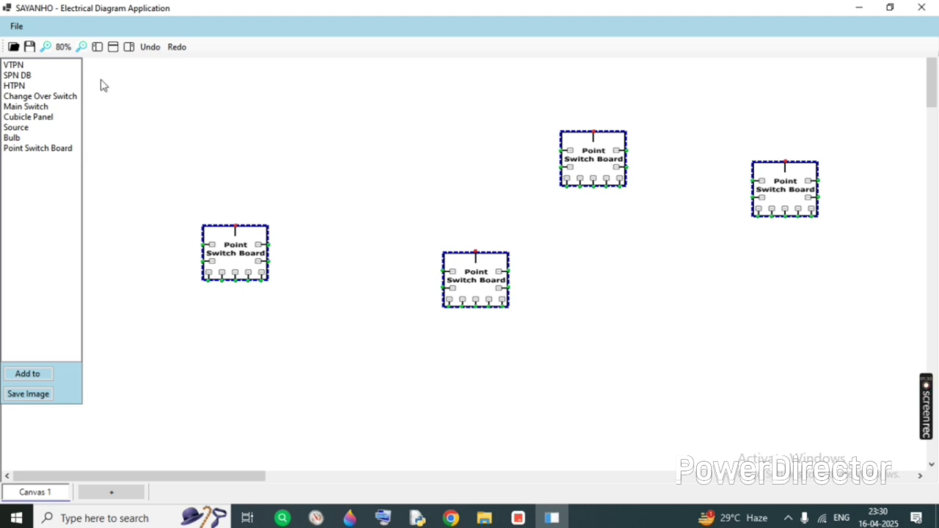
pyautogui.moveTo(103, 85); pyautogui.dragTo(857, 434)
pyautogui.press('Delete')
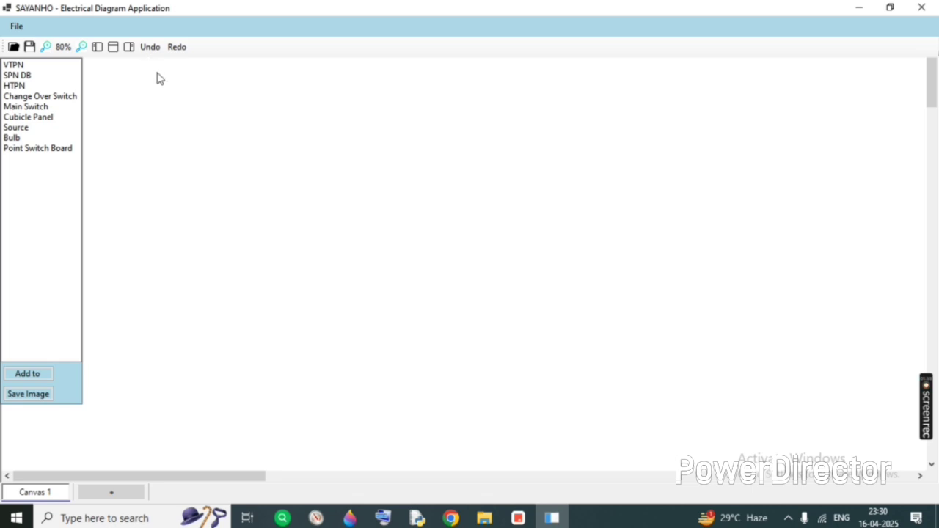
# - View the canvas size settings and look at the Generate Estimate option
pyautogui.click(16, 27)
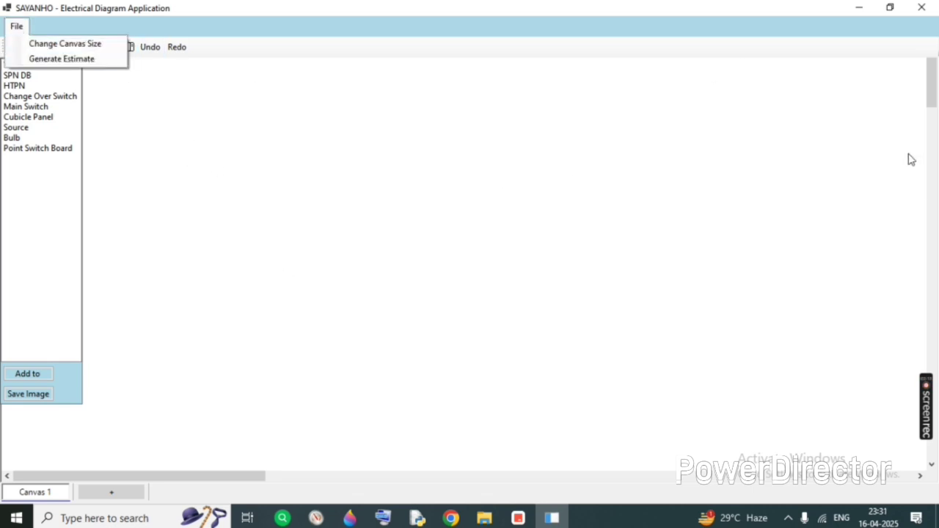
pyautogui.click(65, 43)
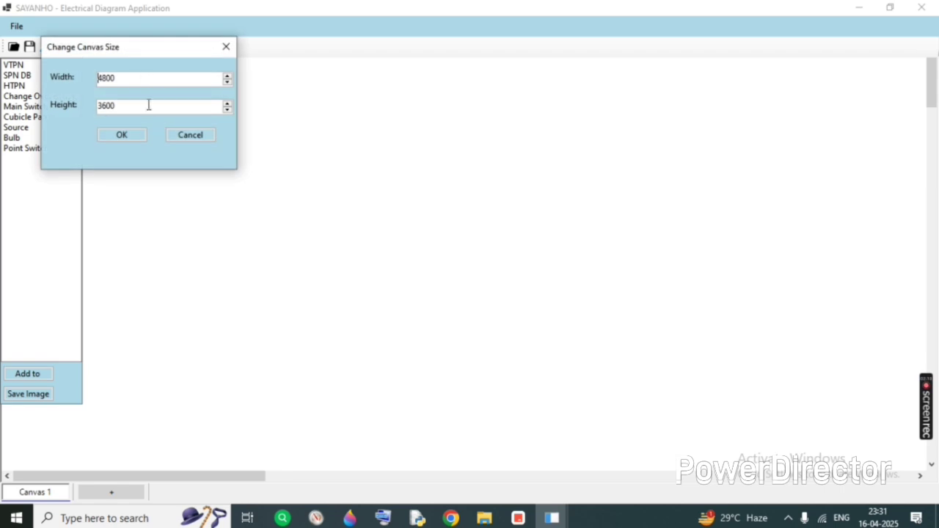
pyautogui.click(226, 47)
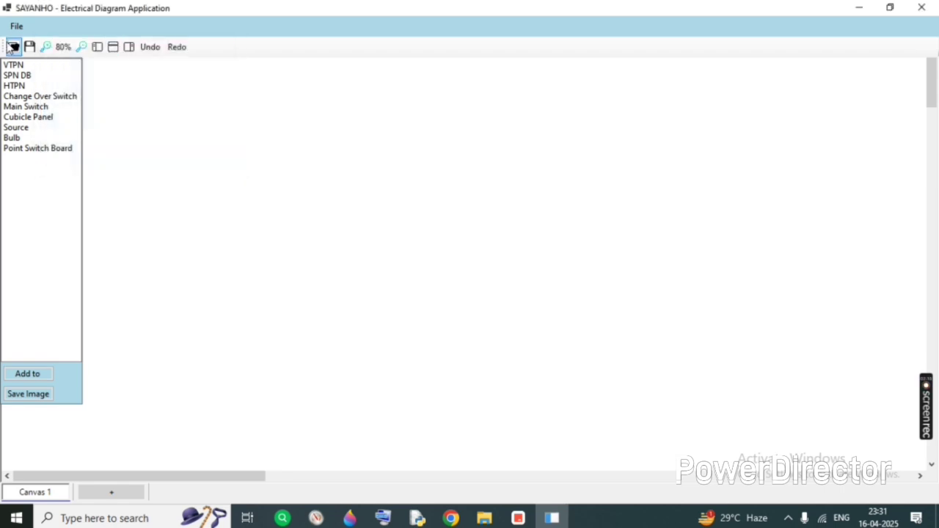
pyautogui.click(16, 26)
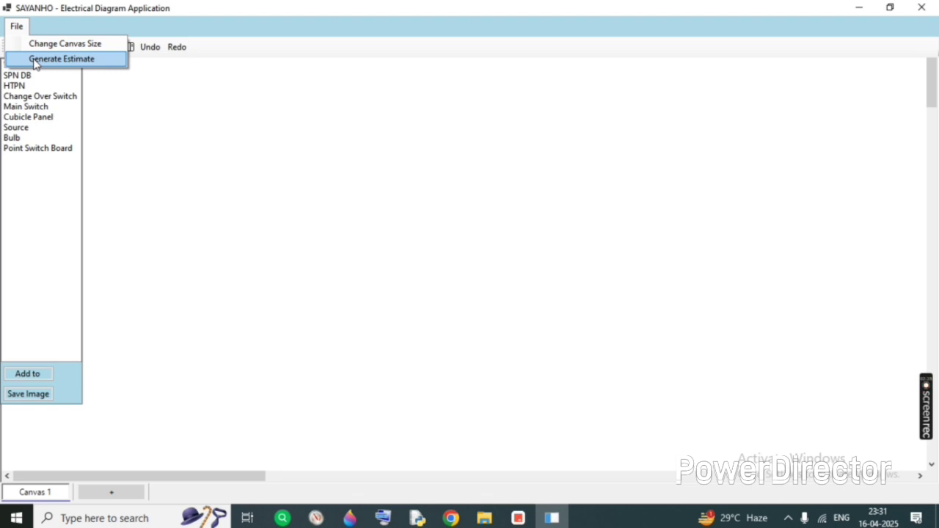
pyautogui.click(233, 161)
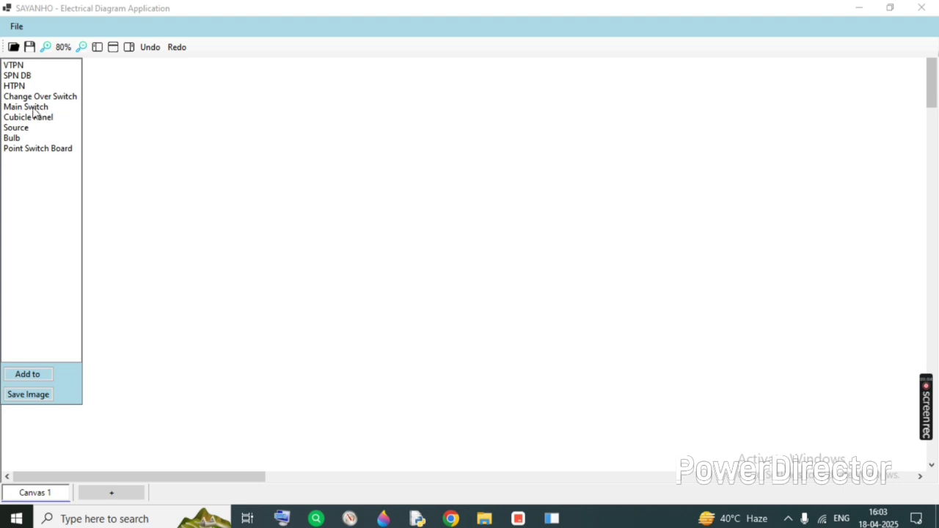
# - Place a Main Switch in the upper right area of the canvas and set its type to TPN SFU
pyautogui.moveTo(33, 110); pyautogui.dragTo(661, 200)
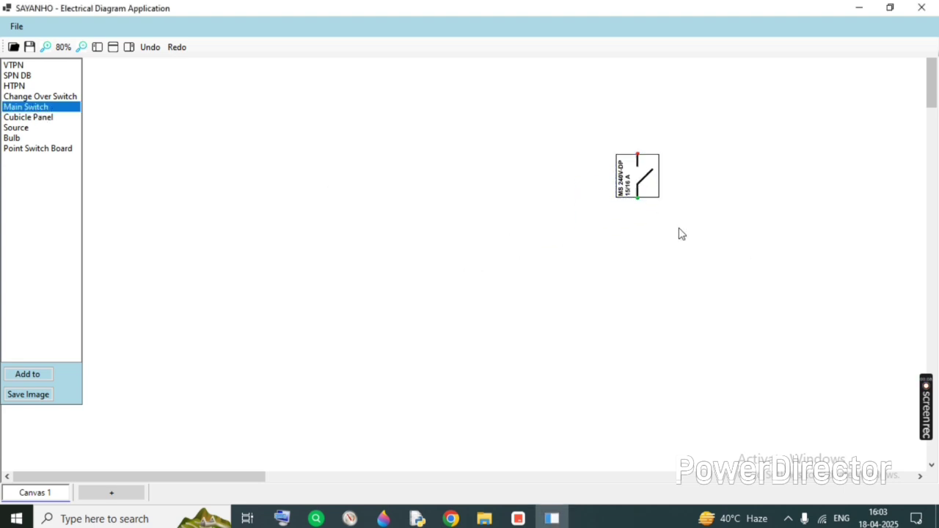
pyautogui.doubleClick(641, 179)
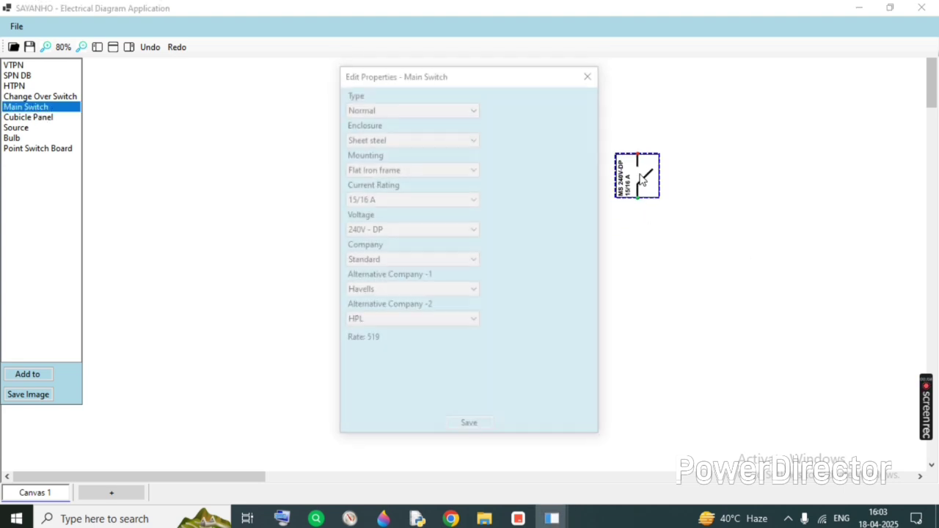
pyautogui.click(371, 108)
pyautogui.click(369, 131)
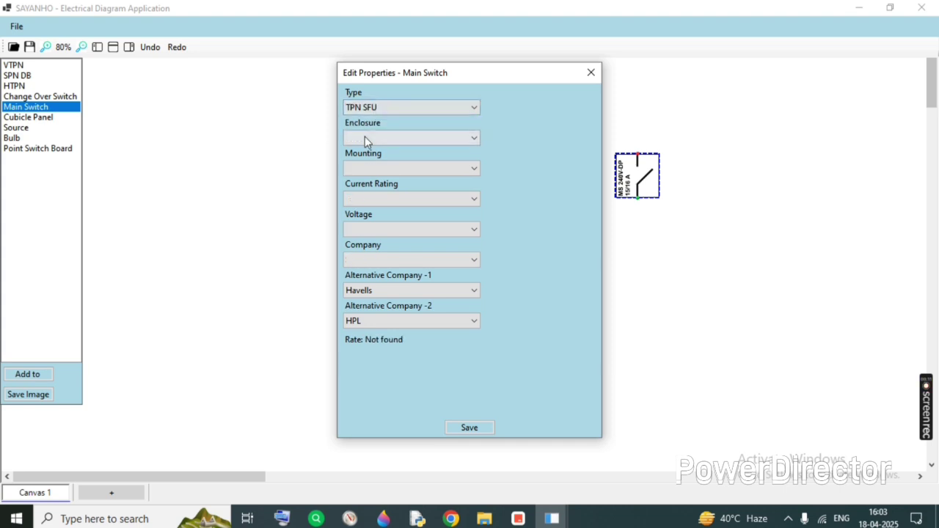
# - Set the Main Switch's enclosure to Sheet steel enclosure and its mounting to Angle iron frame
pyautogui.click(367, 138)
pyautogui.click(372, 162)
pyautogui.click(370, 141)
pyautogui.click(369, 152)
pyautogui.click(375, 168)
pyautogui.click(375, 193)
# - Set the Main Switch's current rating to 125A, voltage to 415V - TPN and company to Siemens, and save the properties
pyautogui.click(375, 198)
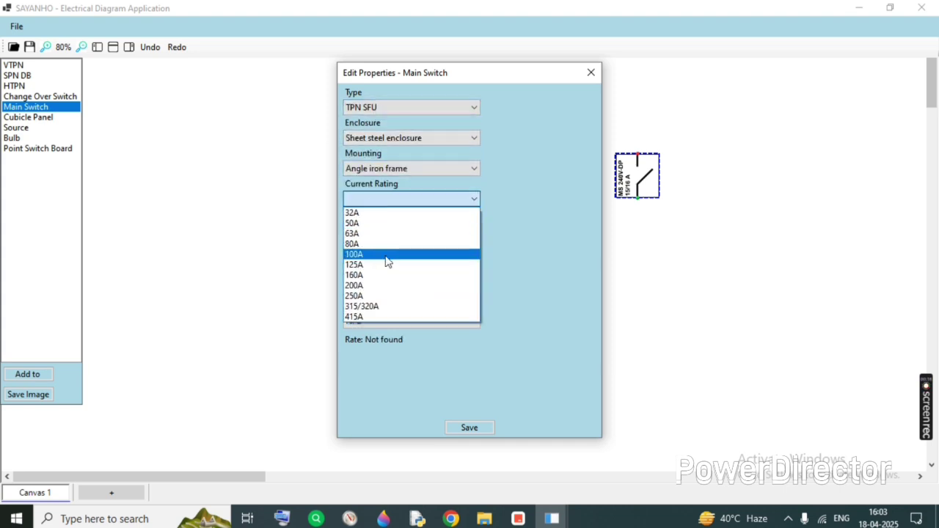
pyautogui.click(379, 265)
pyautogui.click(371, 230)
pyautogui.click(370, 243)
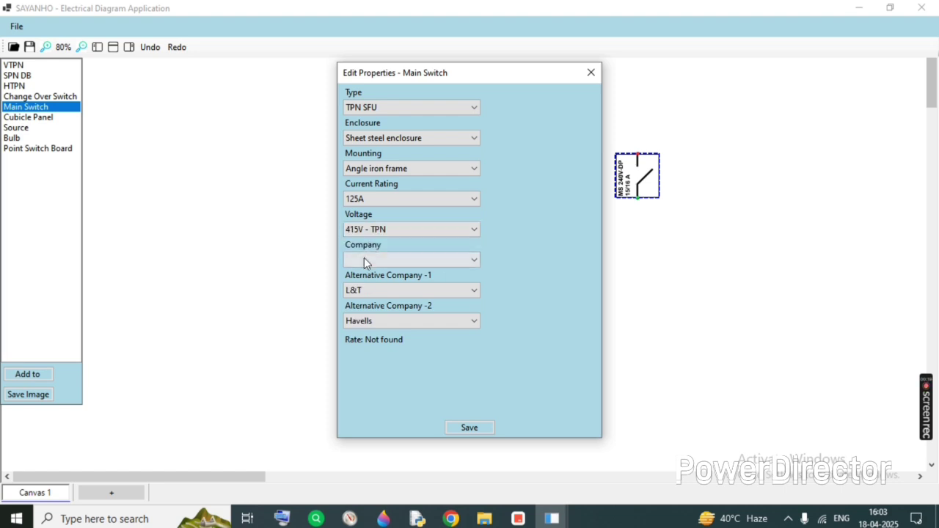
pyautogui.click(364, 259)
pyautogui.click(373, 272)
pyautogui.click(369, 292)
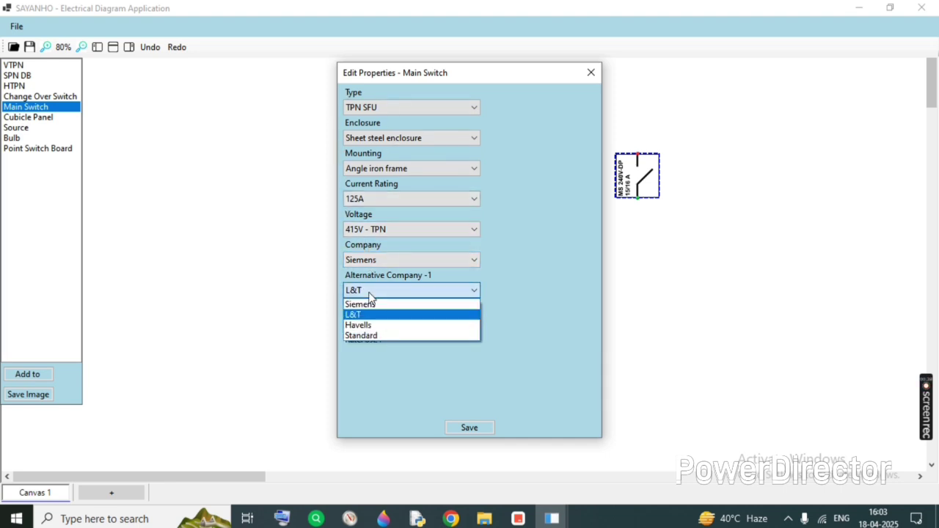
pyautogui.click(507, 282)
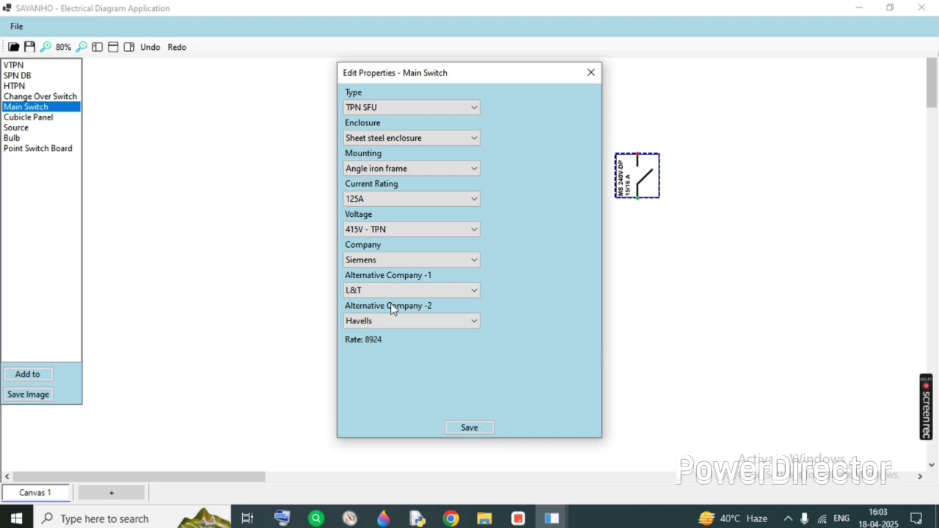
pyautogui.click(469, 428)
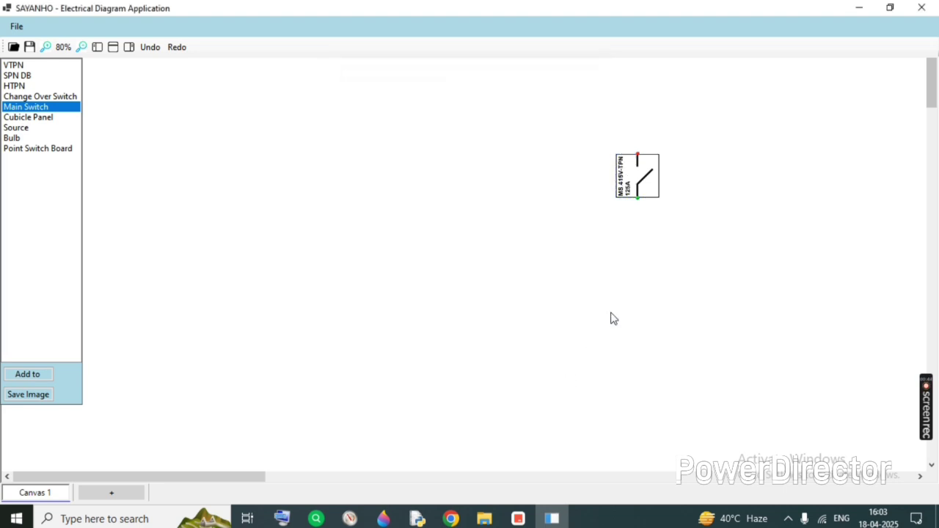
# - Duplicate the 125A Main Switch and place the copy to its left, level with the original
pyautogui.rightClick(628, 175)
pyautogui.click(674, 200)
pyautogui.rightClick(391, 159)
pyautogui.click(433, 166)
pyautogui.moveTo(416, 177); pyautogui.dragTo(395, 176)
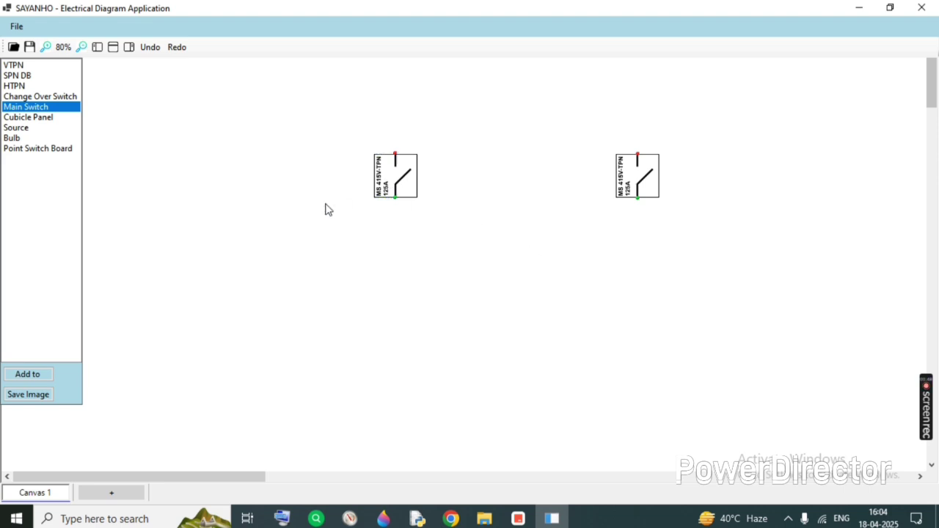
# - Place a Change Over Switch below and between the two Main Switches and connect both switches' outputs to its inputs
pyautogui.click(26, 96)
pyautogui.moveTo(470, 261); pyautogui.dragTo(512, 292)
pyautogui.moveTo(396, 198); pyautogui.dragTo(498, 254)
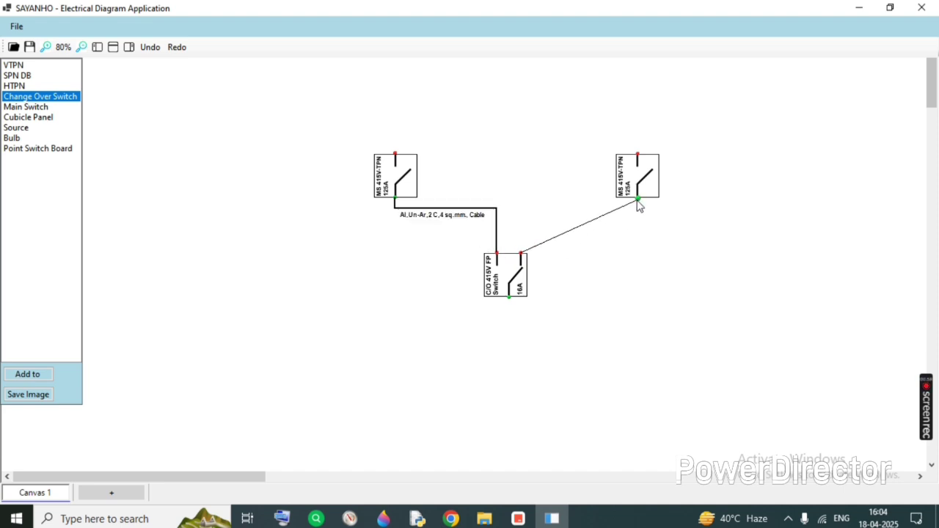
pyautogui.click(638, 200)
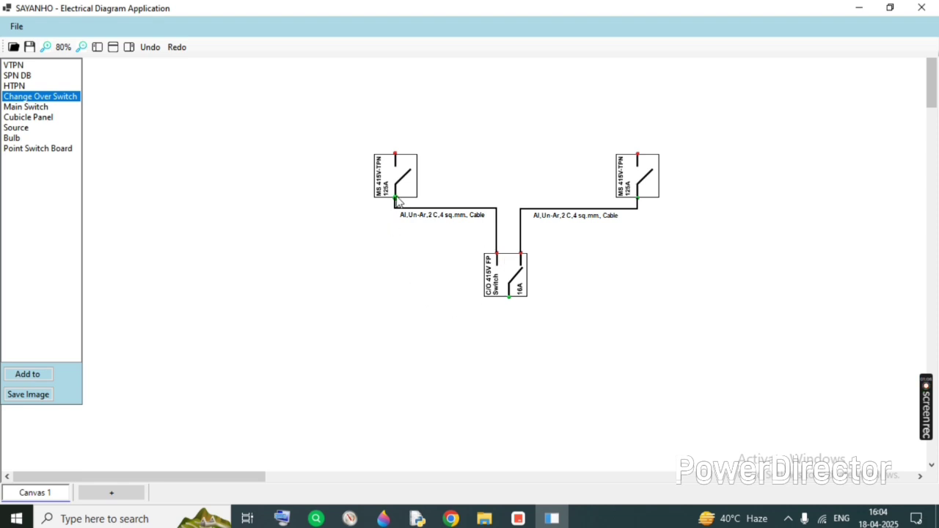
# - Set the left Main Switch's outgoing cable to Armoured, 4 Core, 35 sq.mm. with a length of 90
pyautogui.doubleClick(433, 213)
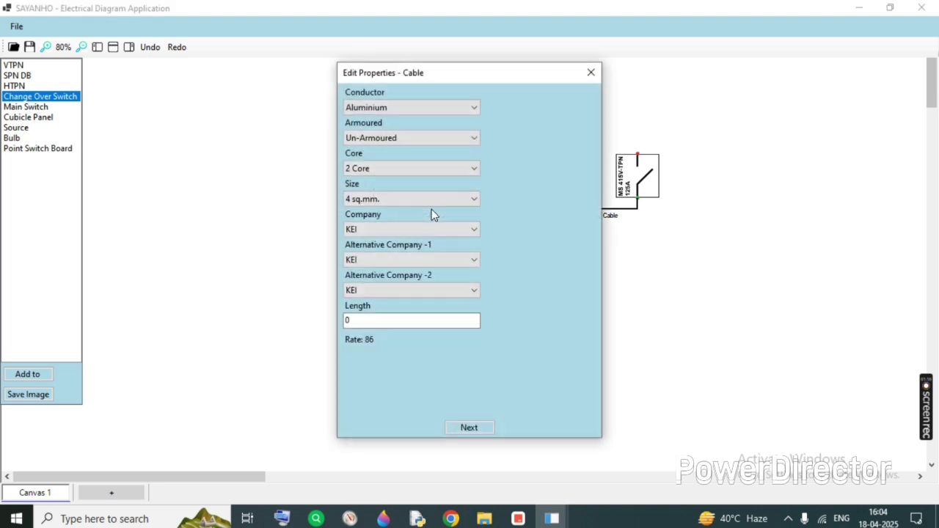
pyautogui.click(396, 138)
pyautogui.click(371, 163)
pyautogui.click(372, 168)
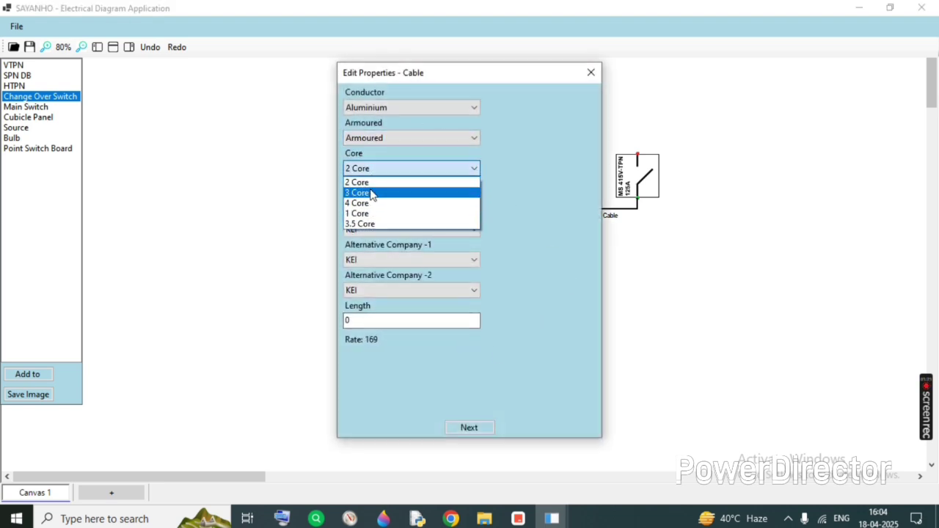
pyautogui.click(373, 201)
pyautogui.click(376, 199)
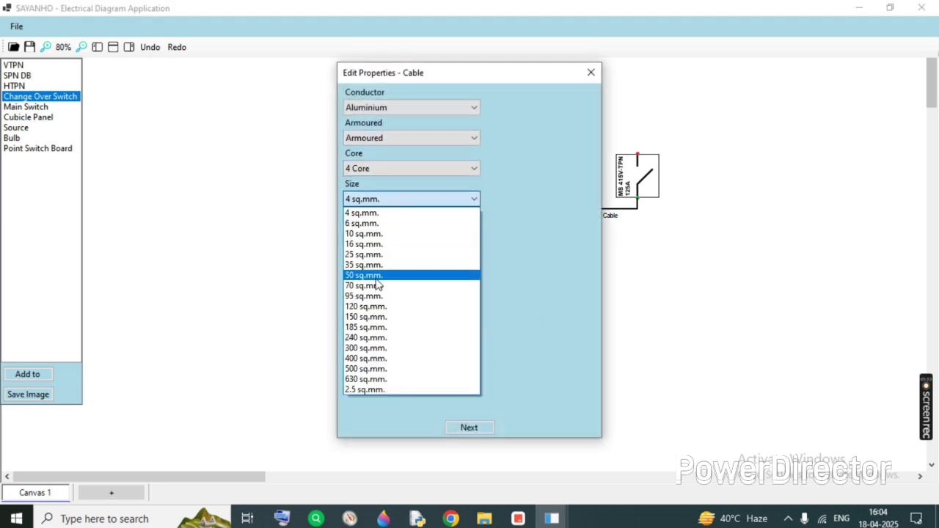
pyautogui.click(369, 265)
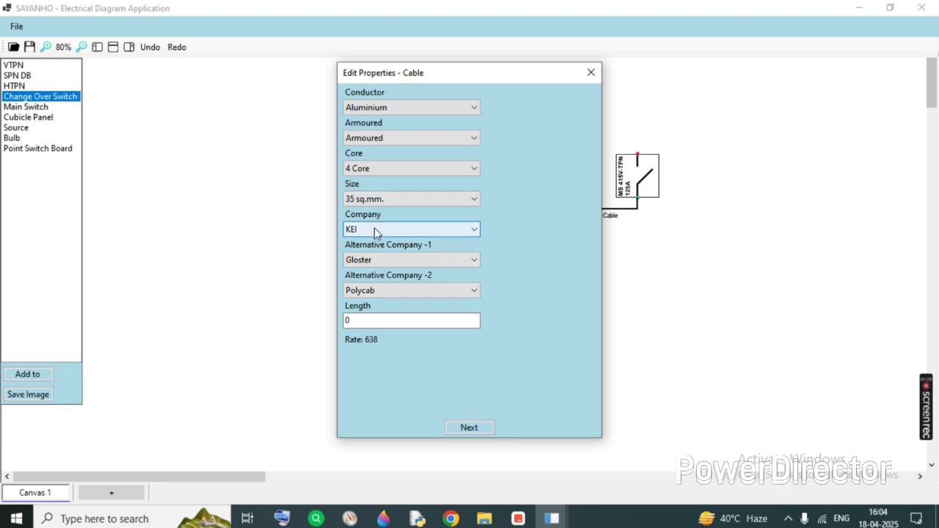
pyautogui.click(394, 317)
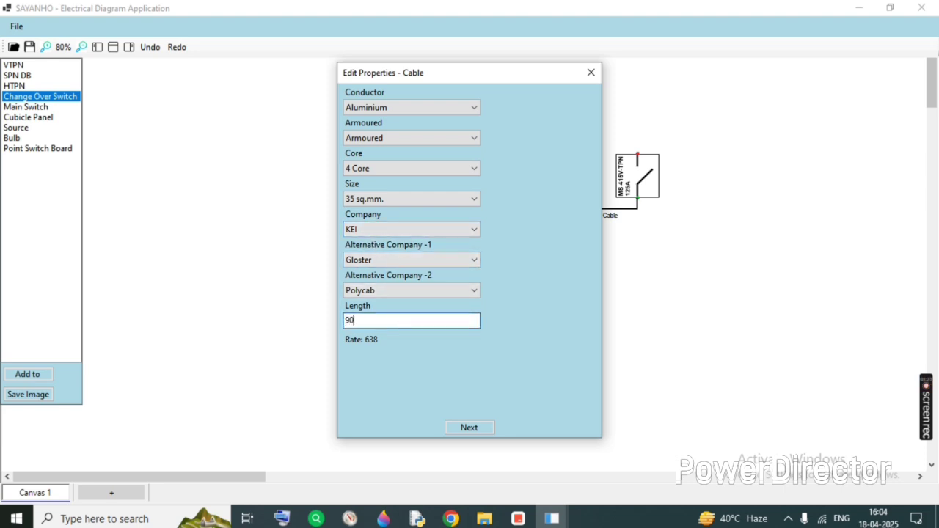
# - Set the left cable's laying size to above 25 sqmm and upto 50 sqmm with 3 / 3.5 / 4 Core, and save its properties
pyautogui.click(461, 431)
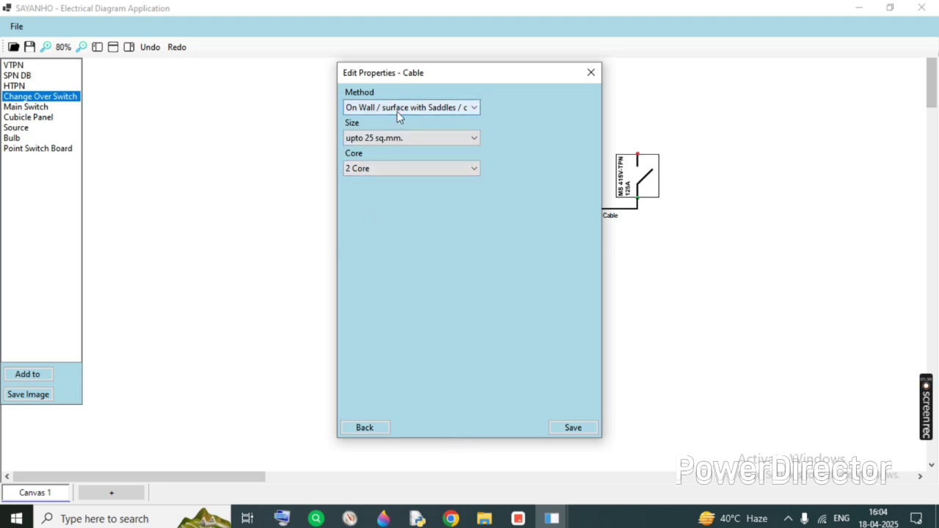
pyautogui.click(392, 140)
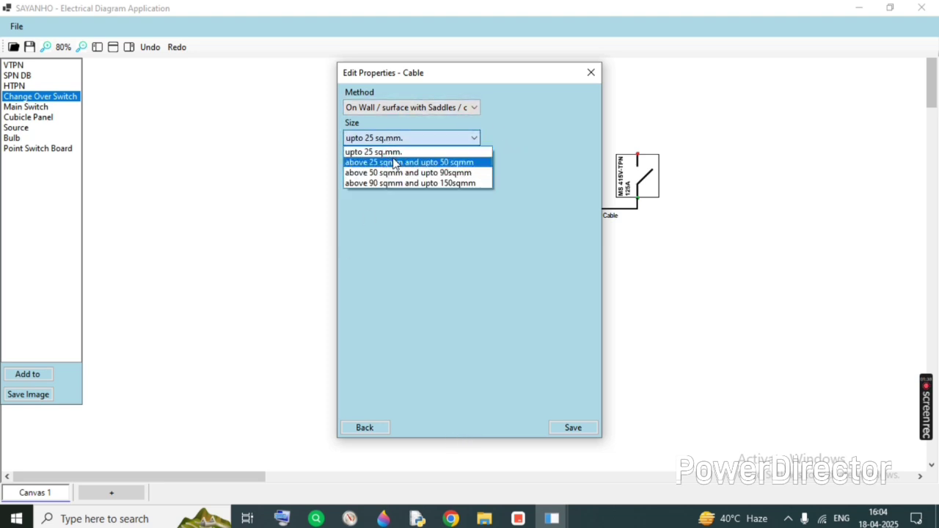
pyautogui.click(394, 162)
pyautogui.click(395, 168)
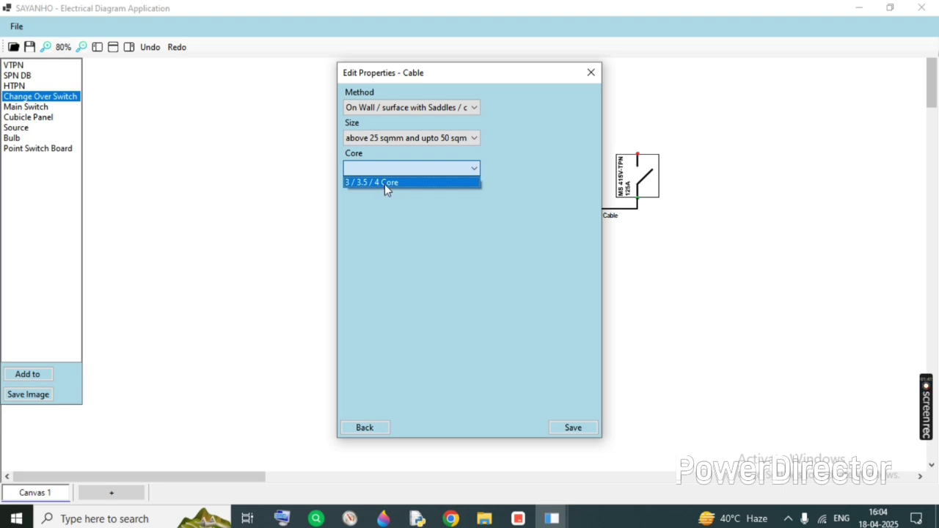
pyautogui.click(386, 185)
pyautogui.click(573, 428)
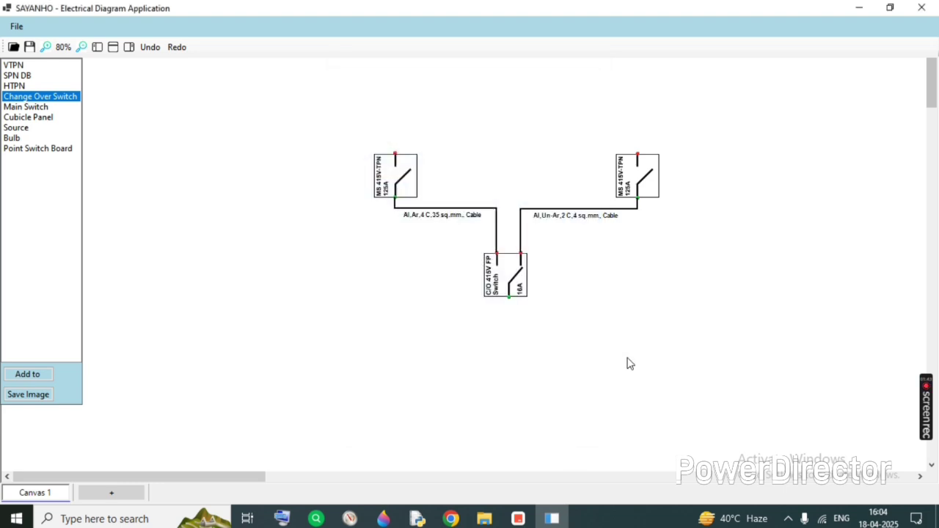
# - Copy the left Main Switch cable's properties and paste them onto the right Main Switch's cable
pyautogui.rightClick(433, 215)
pyautogui.click(457, 233)
pyautogui.rightClick(541, 215)
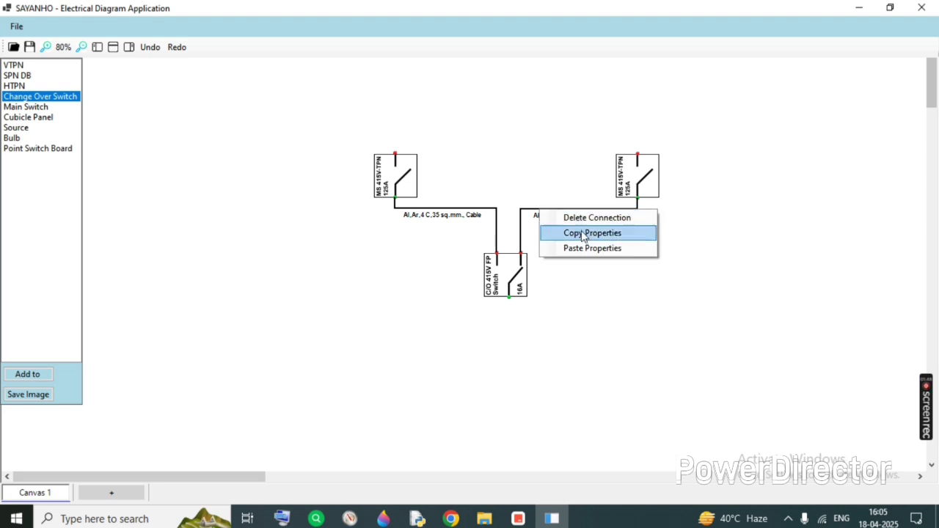
pyautogui.click(591, 248)
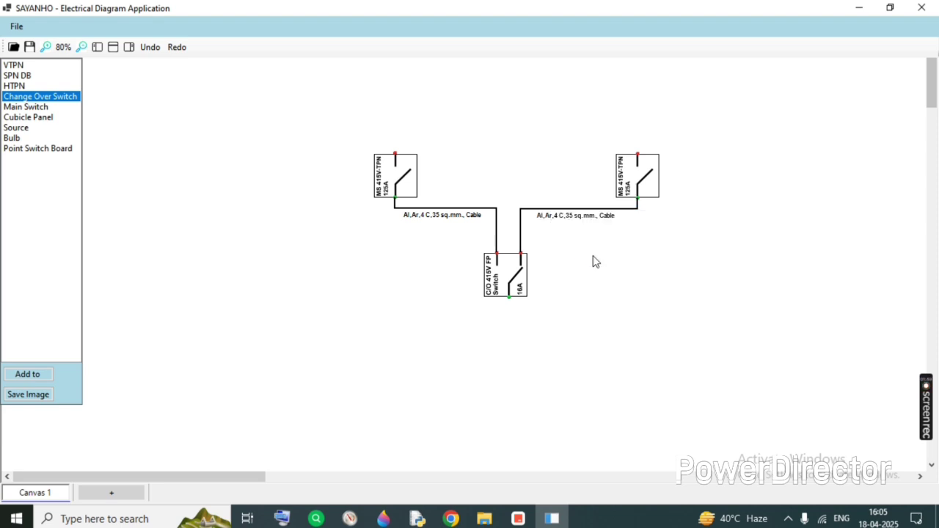
# - Set the right cable's length to 80 and its laying to above 25 sqmm and upto 50 sqmm, 3 / 3.5 / 4 Core, and save
pyautogui.doubleClick(573, 217)
pyautogui.click(387, 321)
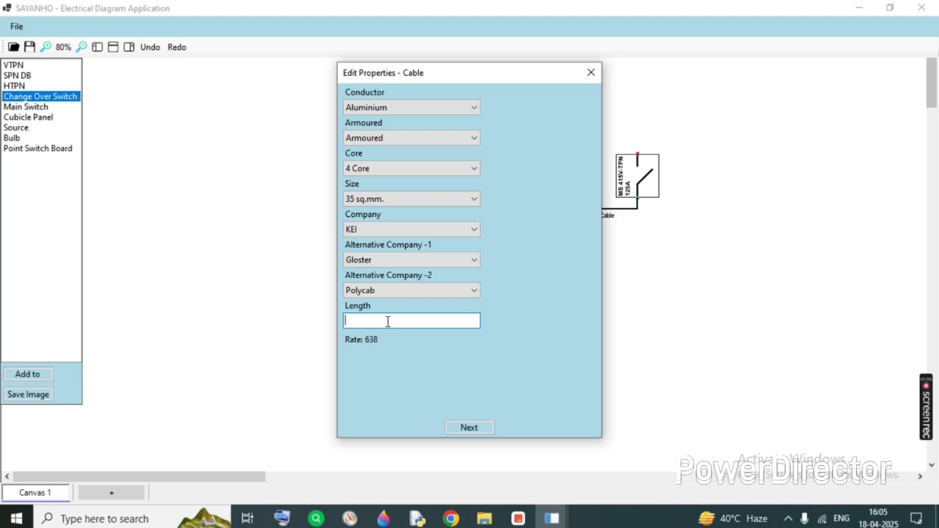
pyautogui.write('80')
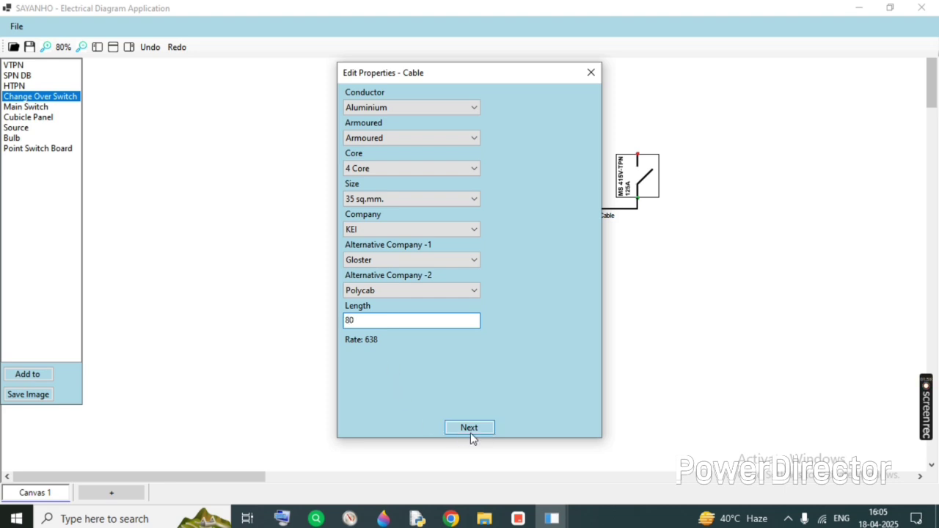
pyautogui.click(470, 428)
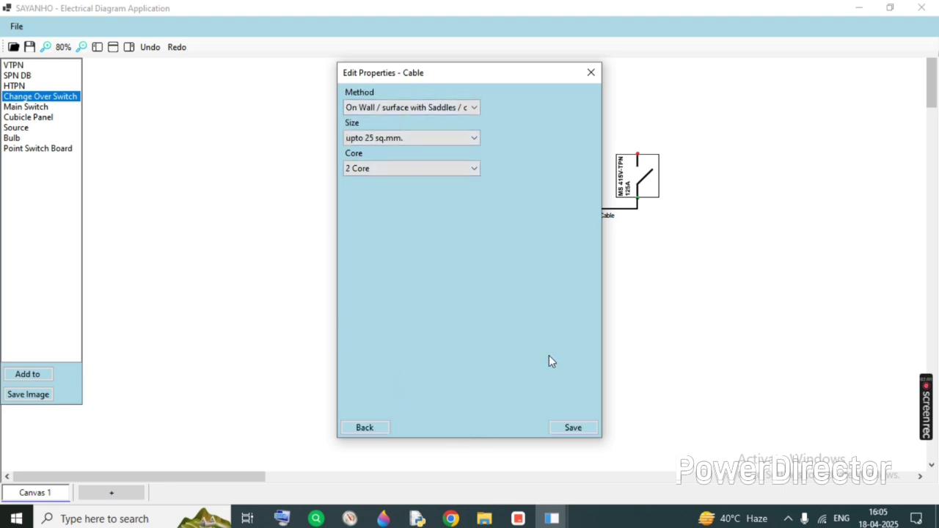
pyautogui.click(381, 139)
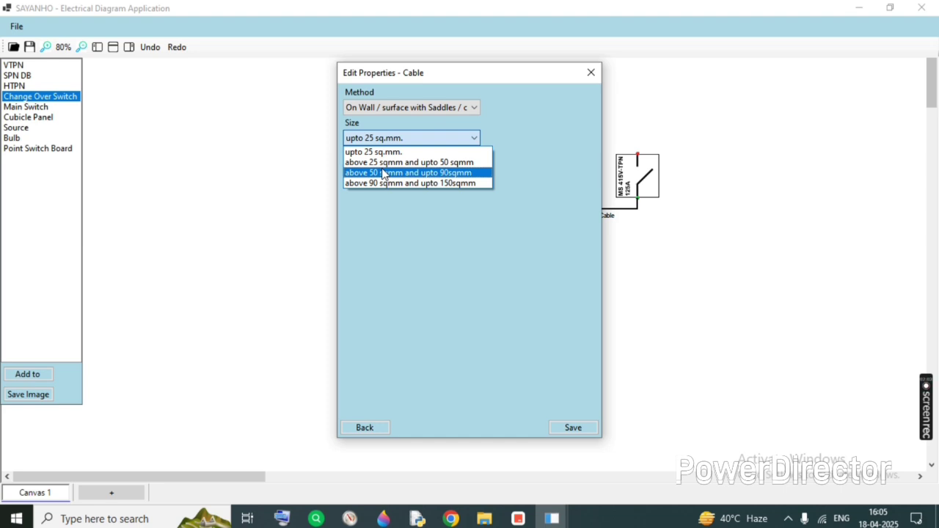
pyautogui.click(381, 162)
pyautogui.click(384, 169)
pyautogui.click(383, 182)
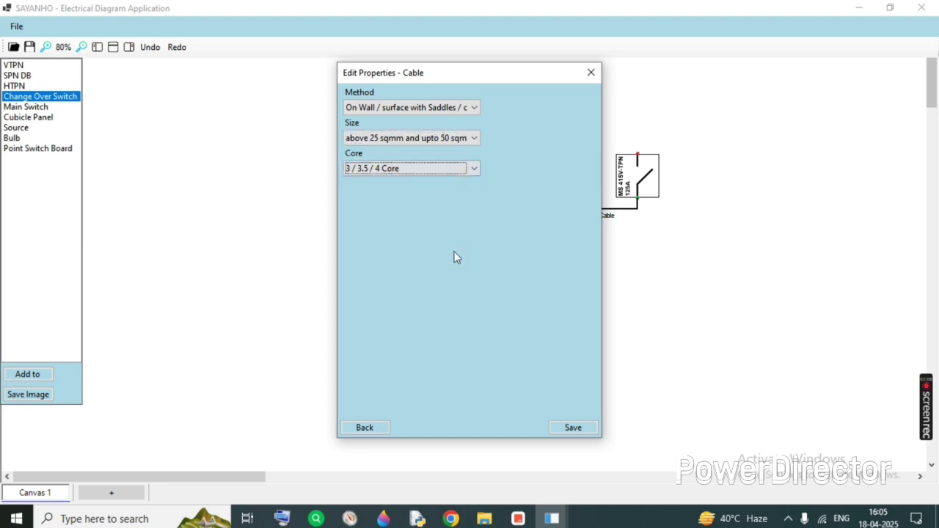
pyautogui.click(572, 431)
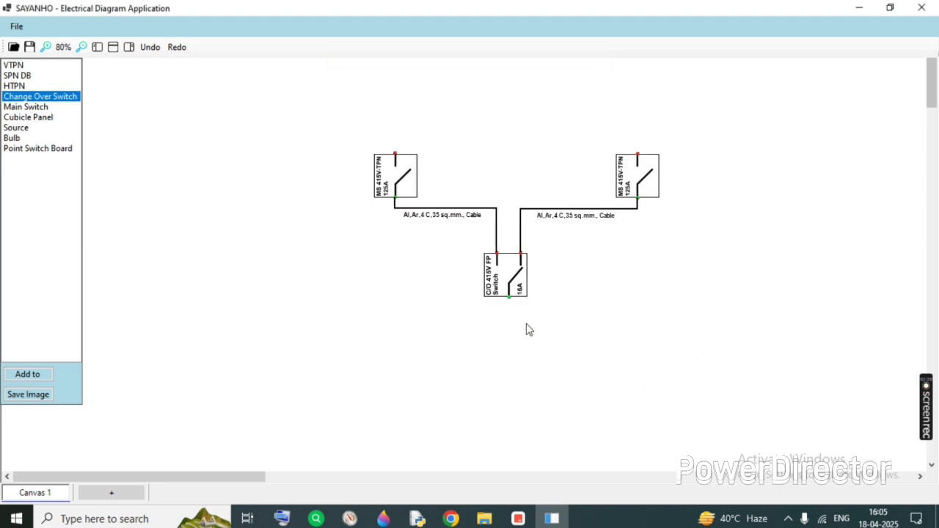
# - Set the Change Over Switch's type to Sheet Steel enclosure and its mounting to angle iron frame
pyautogui.doubleClick(523, 299)
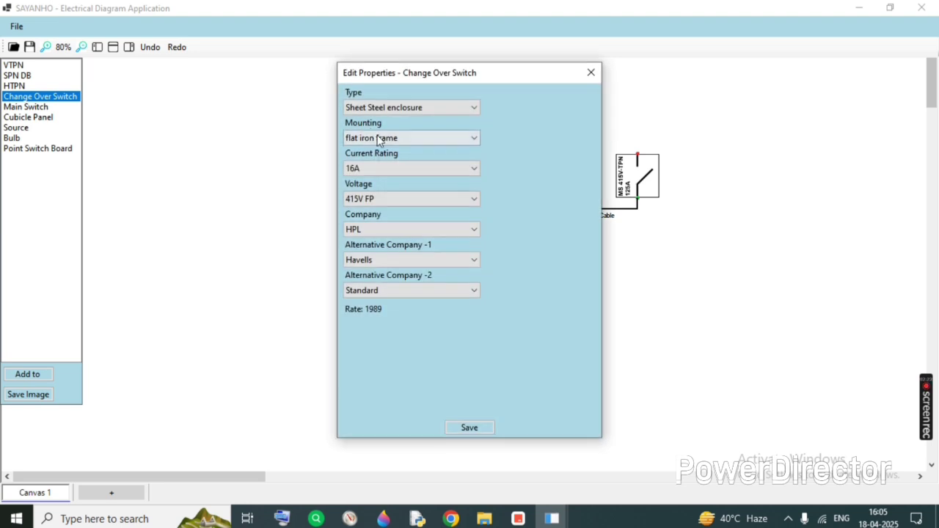
pyautogui.click(390, 109)
pyautogui.click(383, 121)
pyautogui.click(411, 138)
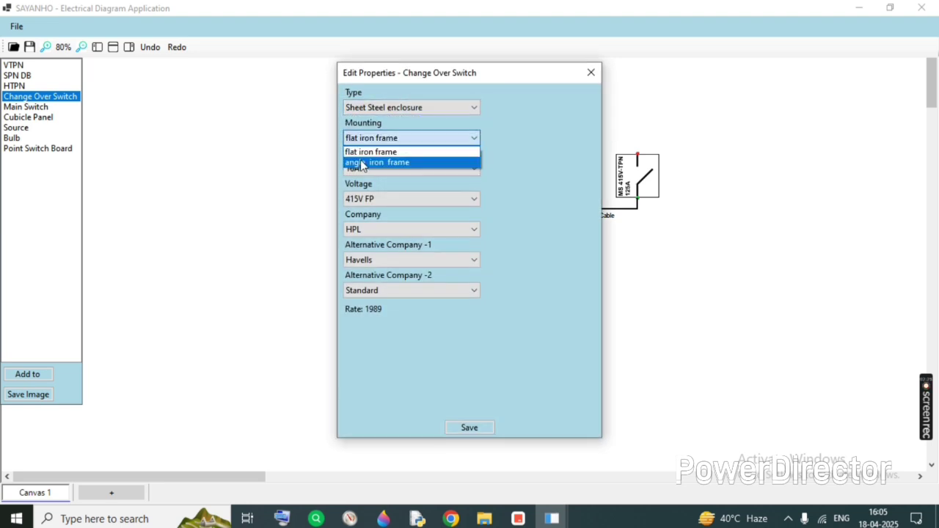
pyautogui.click(377, 159)
pyautogui.click(411, 168)
pyautogui.click(367, 203)
pyautogui.click(367, 200)
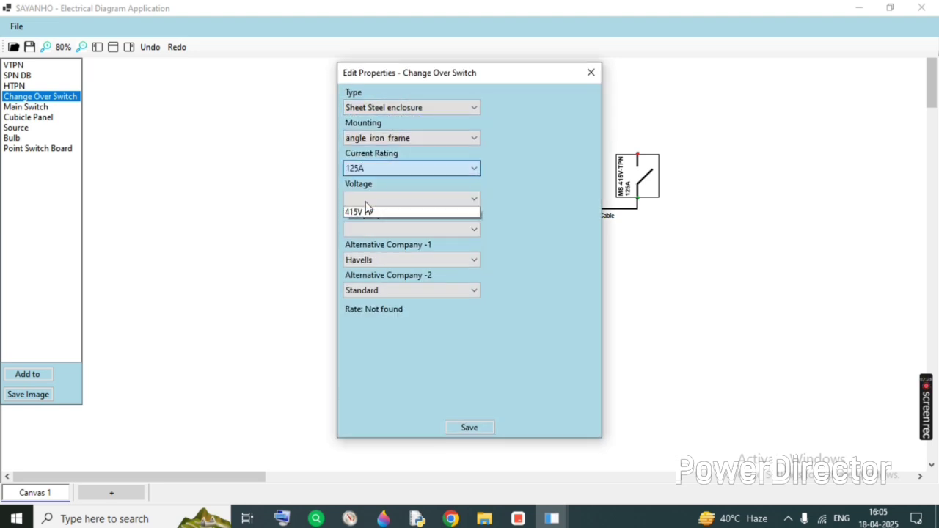
pyautogui.click(375, 167)
# - Set the Change Over Switch's current rating to 160A, voltage to 415V FP and company to L&T, and save the properties
pyautogui.click(373, 167)
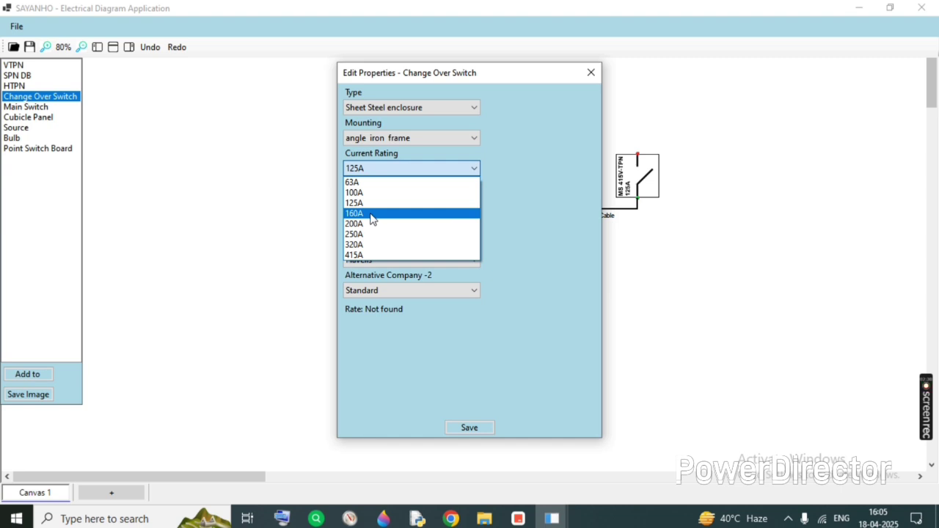
pyautogui.click(372, 213)
pyautogui.click(376, 199)
pyautogui.click(370, 212)
pyautogui.click(375, 229)
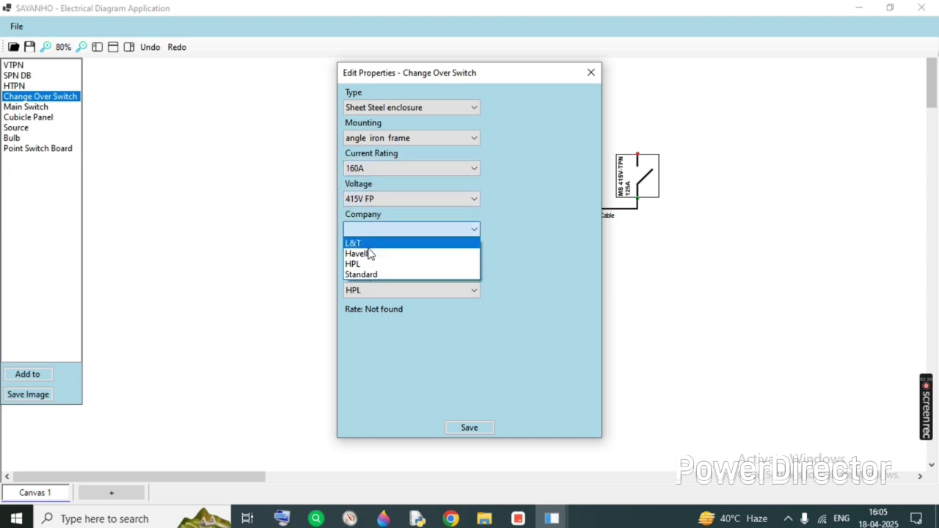
pyautogui.click(354, 243)
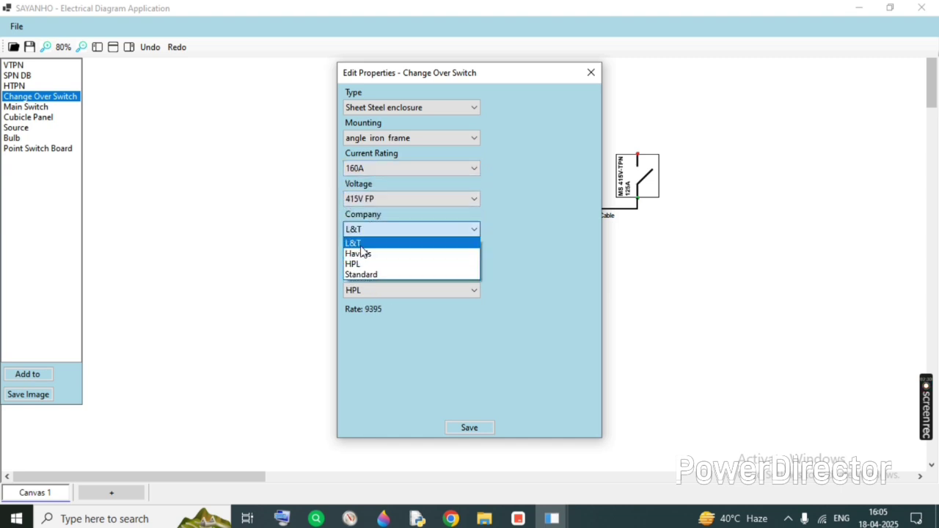
pyautogui.click(469, 427)
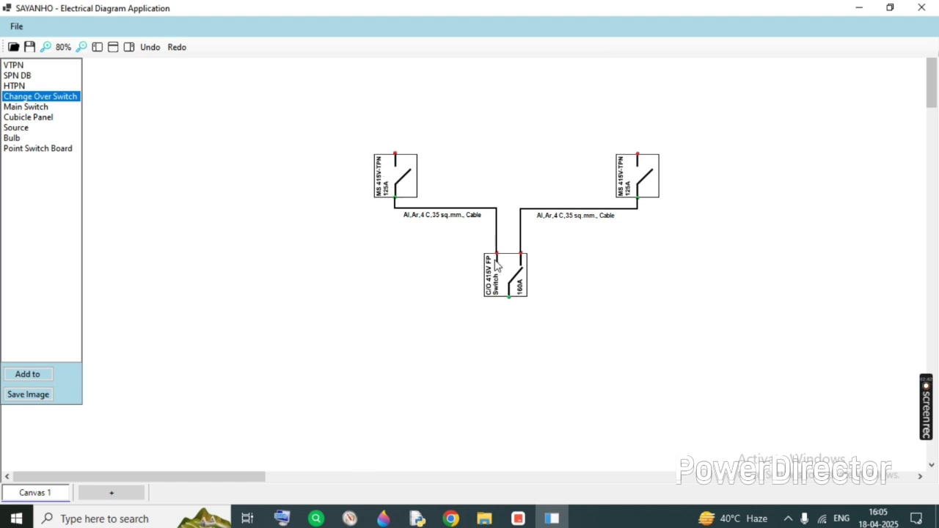
# - Add a VTPN DB directly below the Change Over Switch and connect the switch's output to its input with a straight cable
pyautogui.scroll(-1, 252, 201)
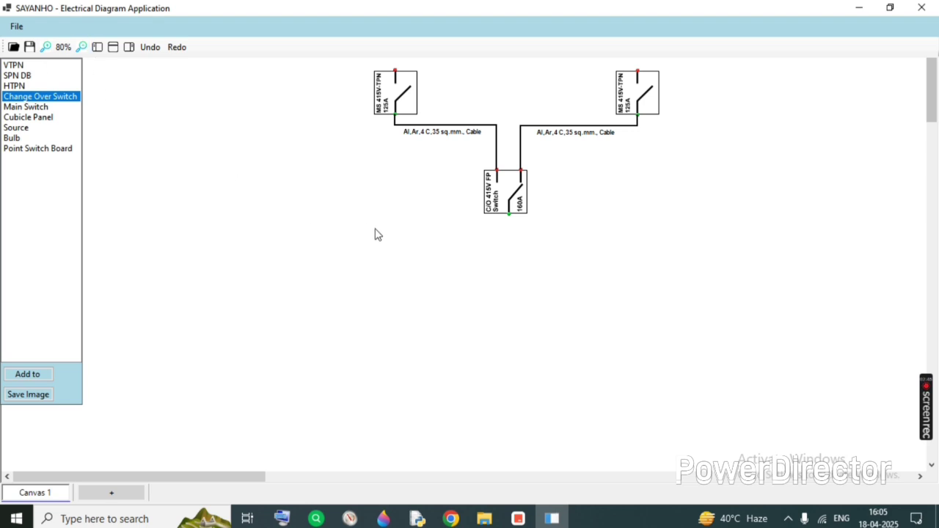
pyautogui.click(15, 67)
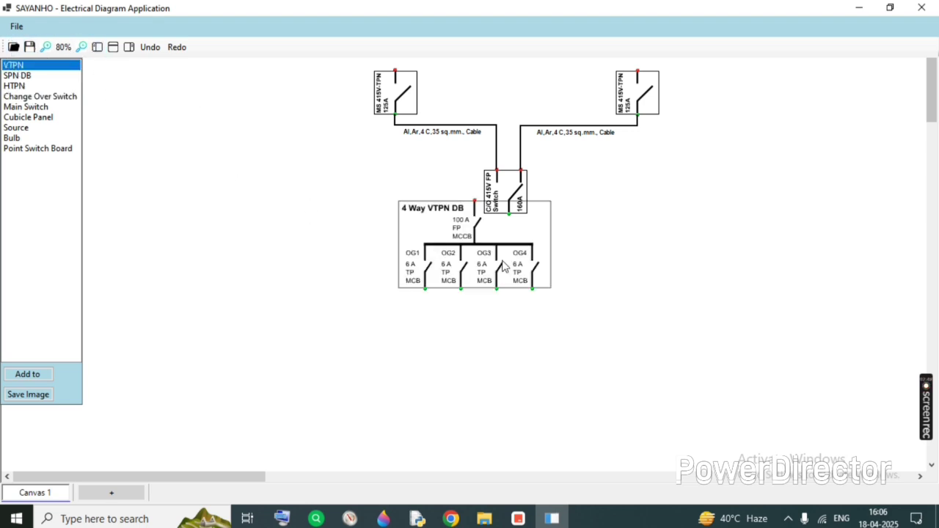
pyautogui.moveTo(503, 266); pyautogui.dragTo(517, 286)
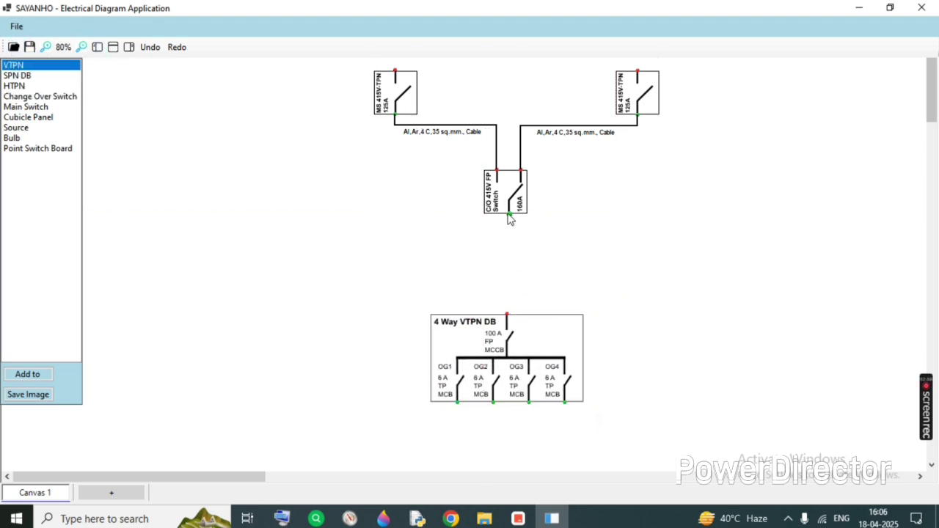
pyautogui.moveTo(508, 214); pyautogui.dragTo(506, 314)
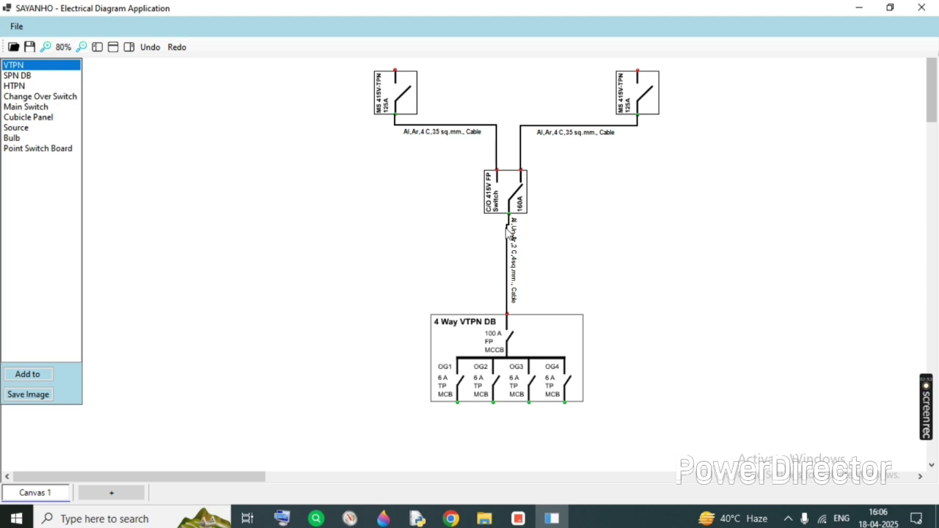
pyautogui.moveTo(492, 367); pyautogui.dragTo(496, 373)
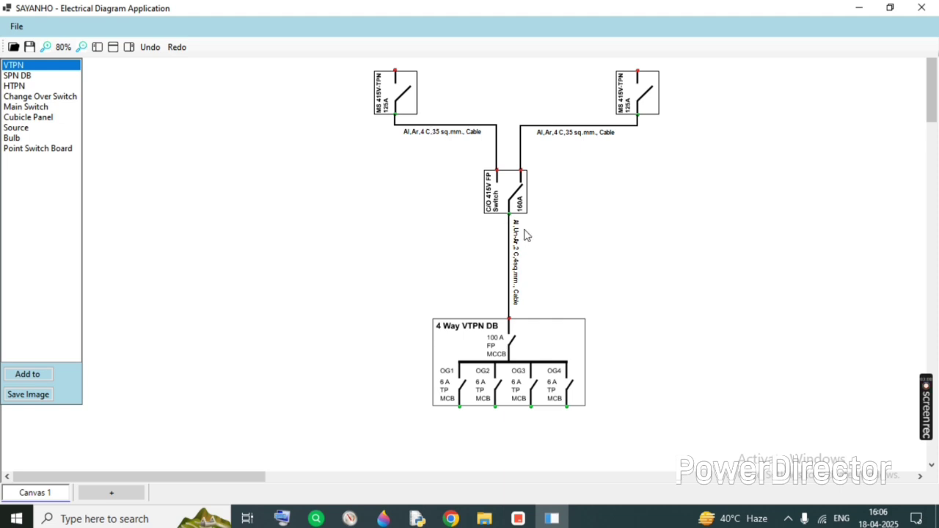
# - Copy the left Main Switch cable's properties and paste them onto the cable between the Change Over Switch and the VTPN DB
pyautogui.rightClick(431, 131)
pyautogui.click(482, 149)
pyautogui.rightClick(511, 250)
pyautogui.click(539, 288)
# - Set the VTPN DB's incoming cable length to 112 and its laying to above 25 sqmm and upto 50 sqmm, 3 / 3.5 / 4 Core, and save
pyautogui.doubleClick(510, 256)
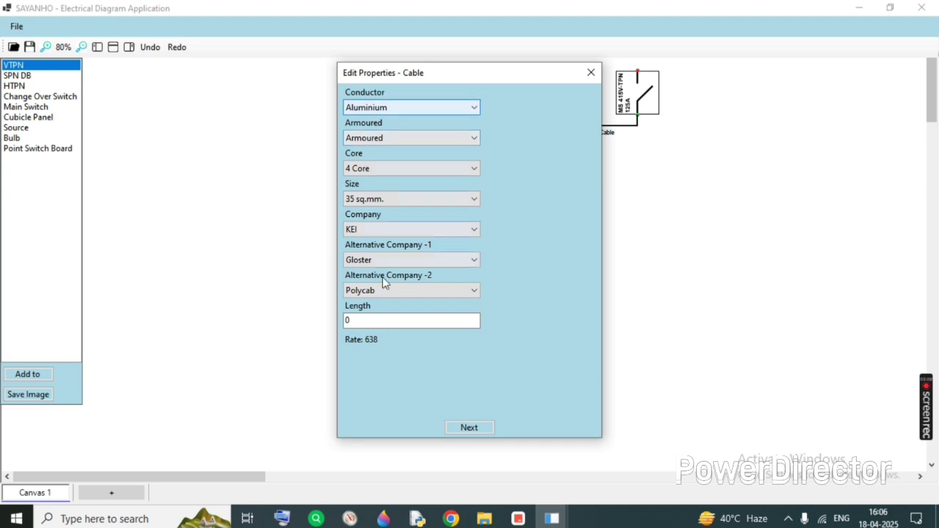
pyautogui.doubleClick(369, 321)
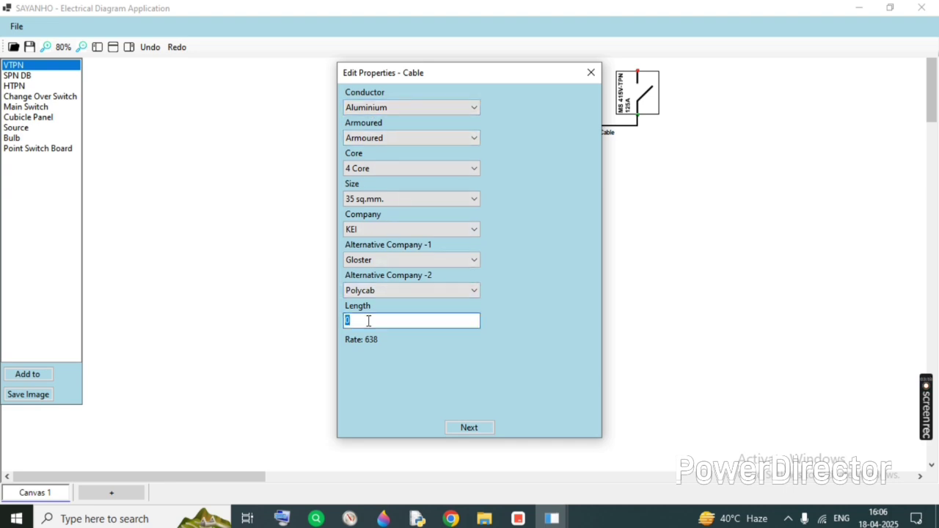
pyautogui.write('112')
pyautogui.click(468, 428)
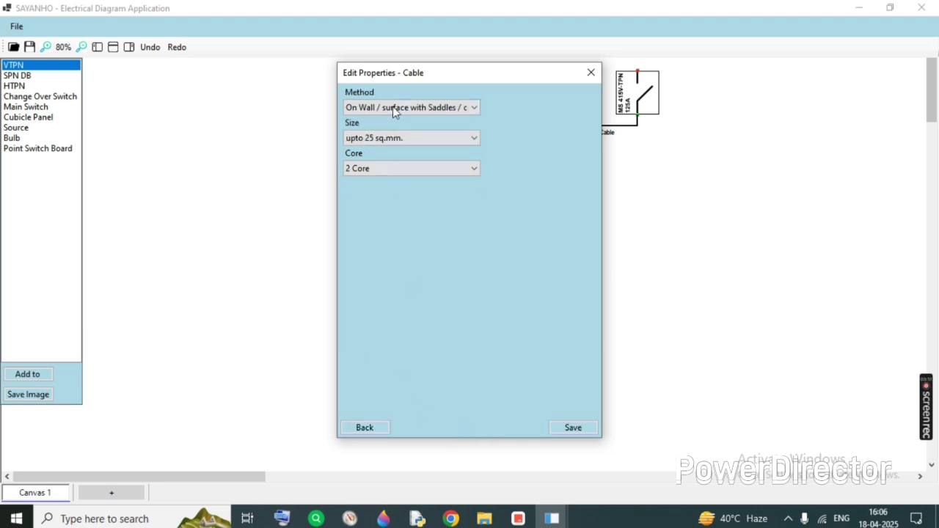
pyautogui.click(390, 138)
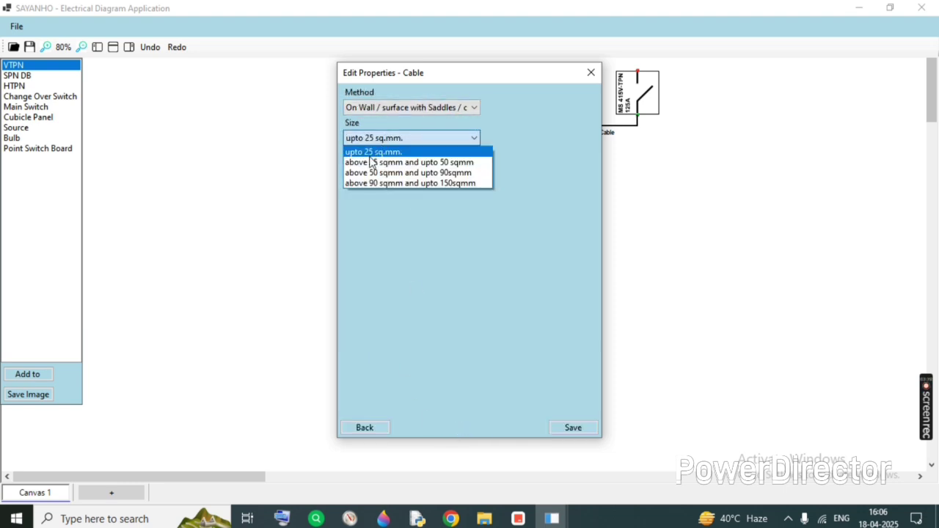
pyautogui.click(372, 162)
pyautogui.click(373, 168)
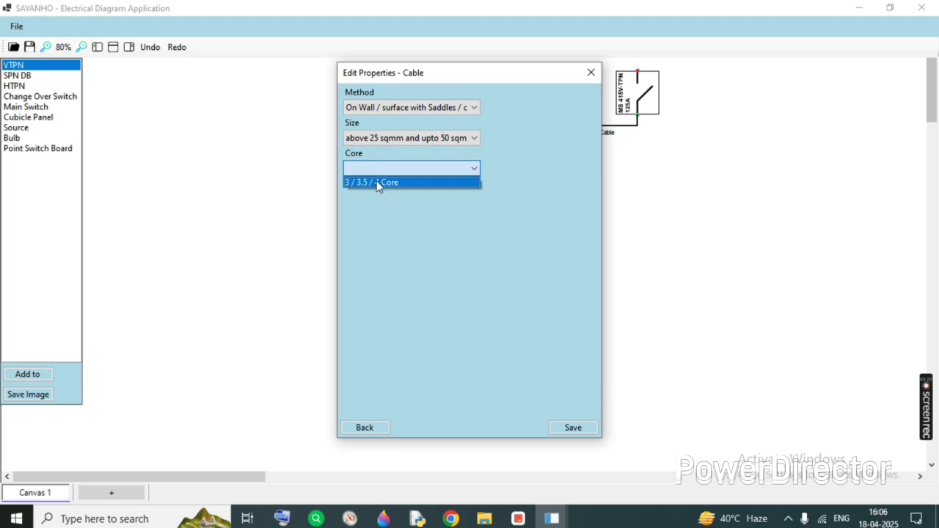
pyautogui.click(379, 182)
pyautogui.click(569, 428)
# - Place two HTPN DBs level with each other below left and right of the VTPN DB, and connect them to outputs OG1 and OG2
pyautogui.scroll(-3, 650, 379)
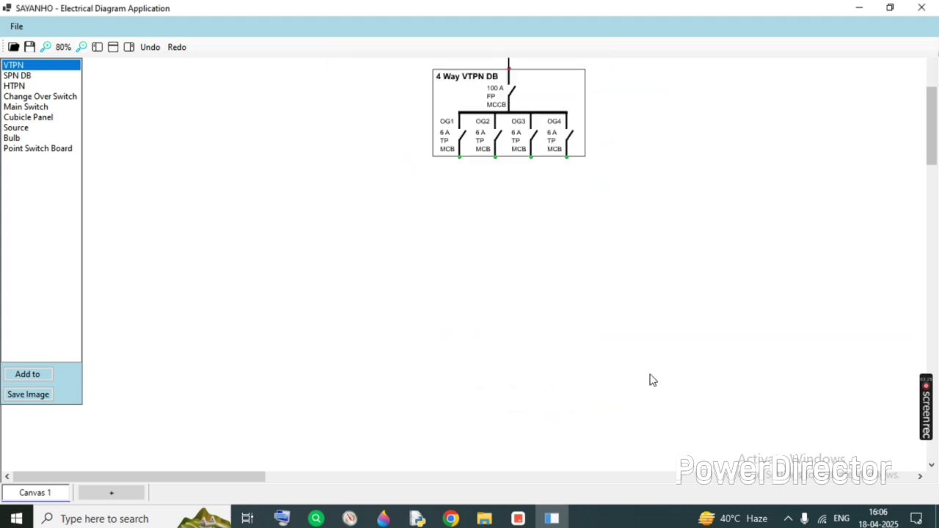
pyautogui.click(16, 86)
pyautogui.moveTo(419, 303); pyautogui.dragTo(195, 334)
pyautogui.click(22, 88)
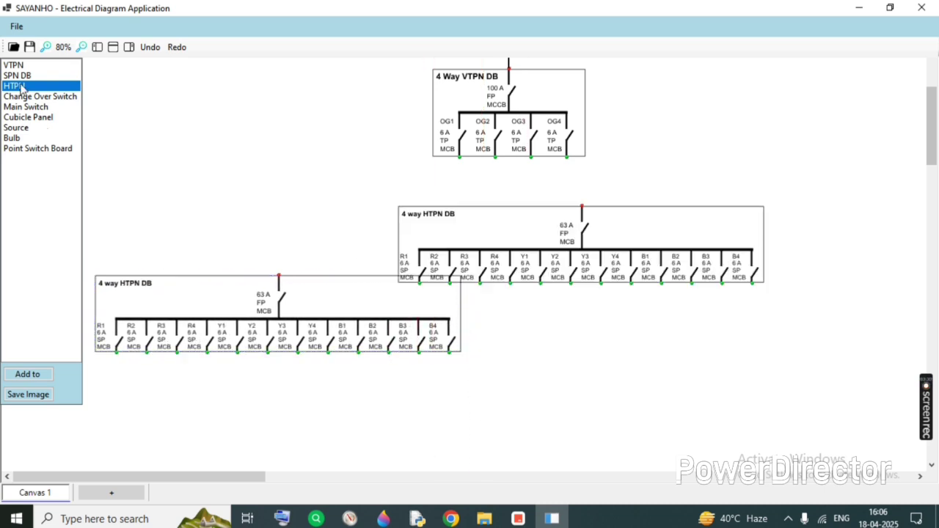
pyautogui.moveTo(504, 236); pyautogui.dragTo(716, 305)
pyautogui.click(464, 228)
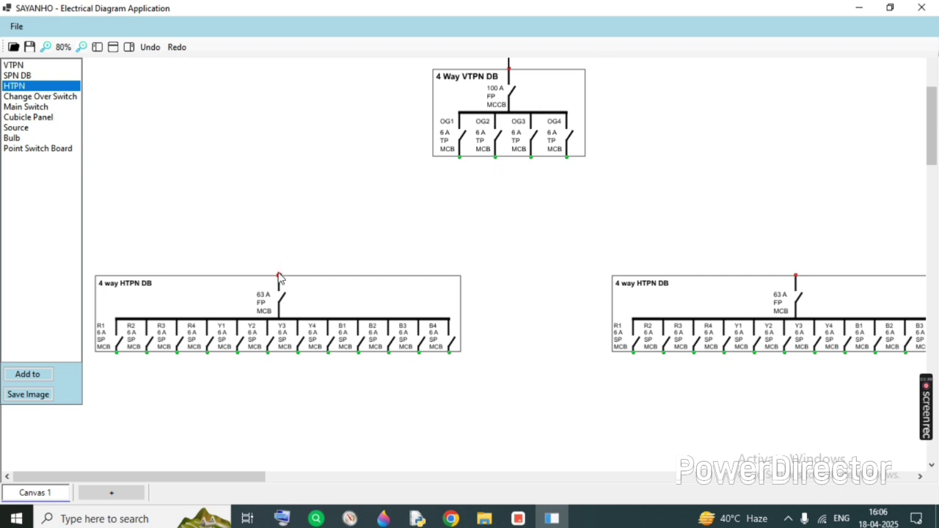
pyautogui.moveTo(279, 277); pyautogui.dragTo(796, 277)
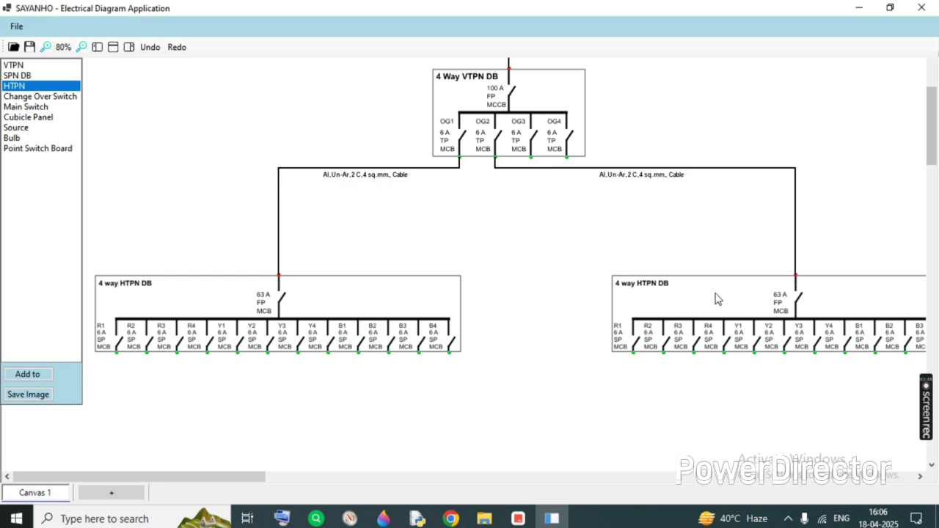
# - Copy the properties of the cable feeding the VTPN DB and paste them onto both cables feeding the HTPN DBs
pyautogui.scroll(3, 433, 200)
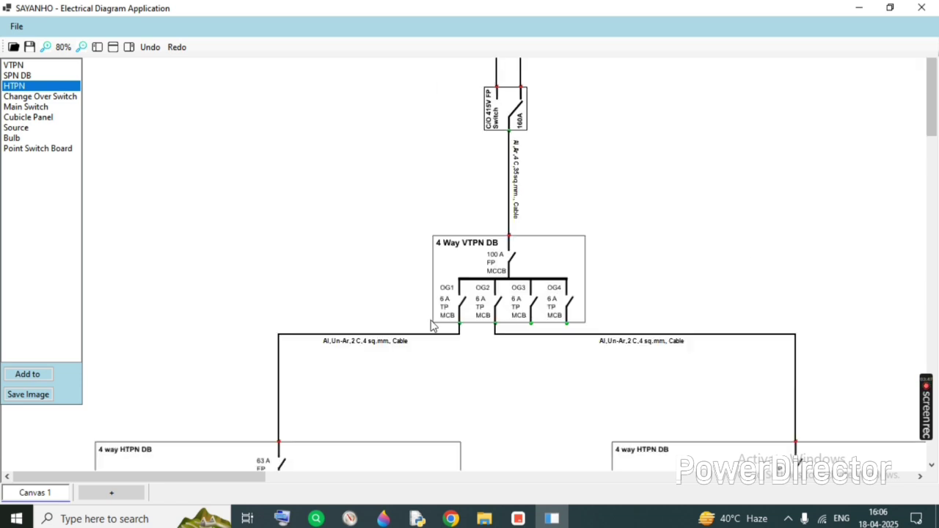
pyautogui.rightClick(510, 188)
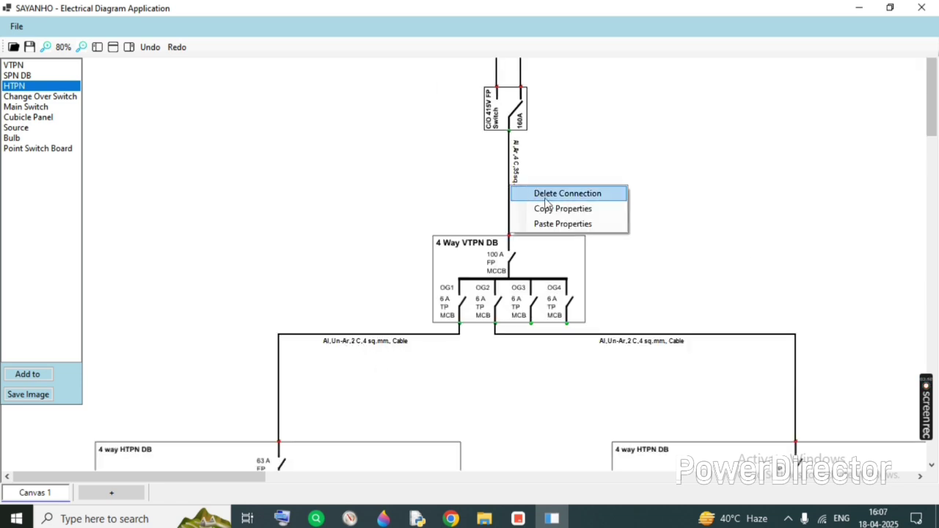
pyautogui.click(541, 208)
pyautogui.rightClick(329, 335)
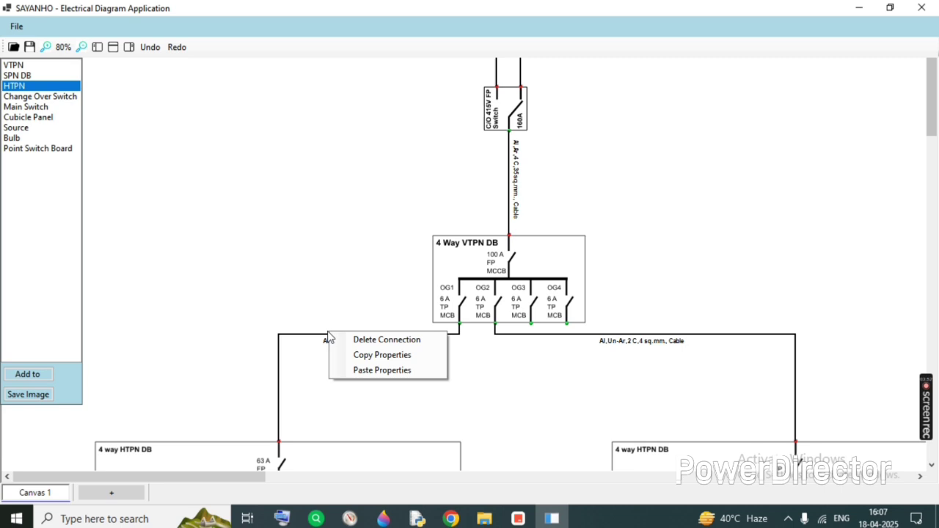
pyautogui.click(371, 369)
pyautogui.rightClick(580, 336)
pyautogui.click(618, 372)
# - Set the left HTPN DB's incoming cable to size 25 sq.mm. and length 120
pyautogui.scroll(-3, 616, 380)
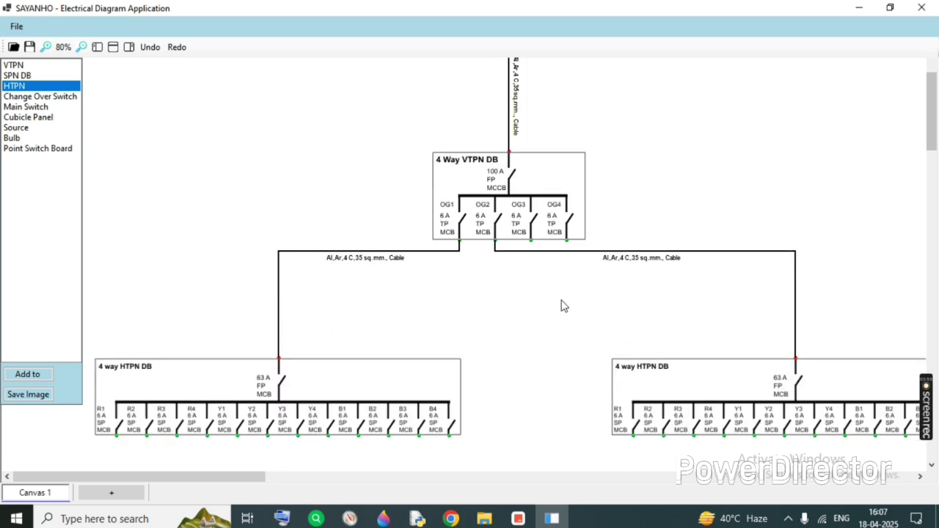
pyautogui.doubleClick(349, 169)
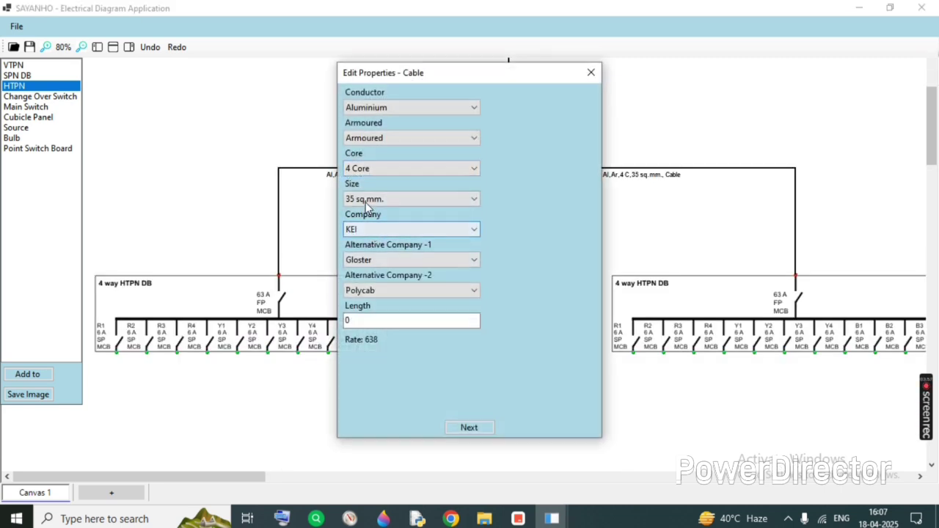
pyautogui.click(382, 199)
pyautogui.click(371, 245)
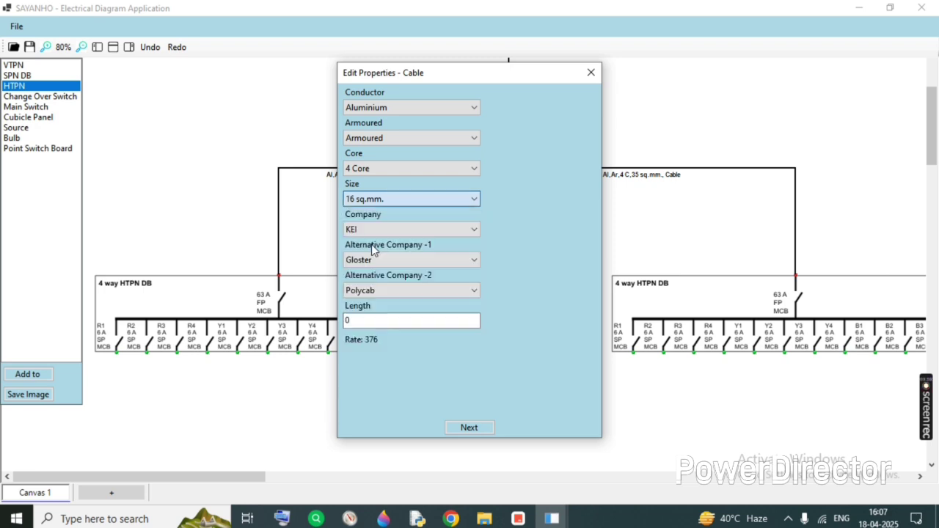
pyautogui.click(375, 198)
pyautogui.click(367, 256)
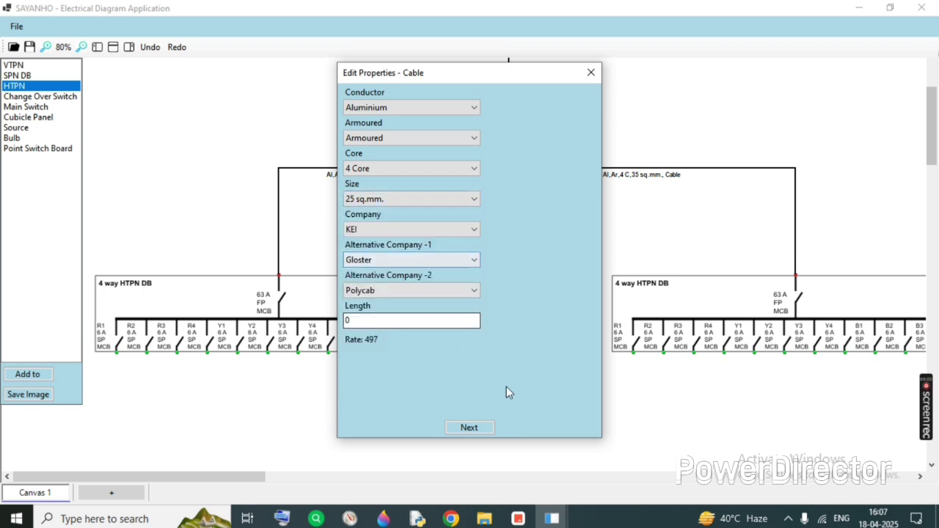
pyautogui.click(393, 323)
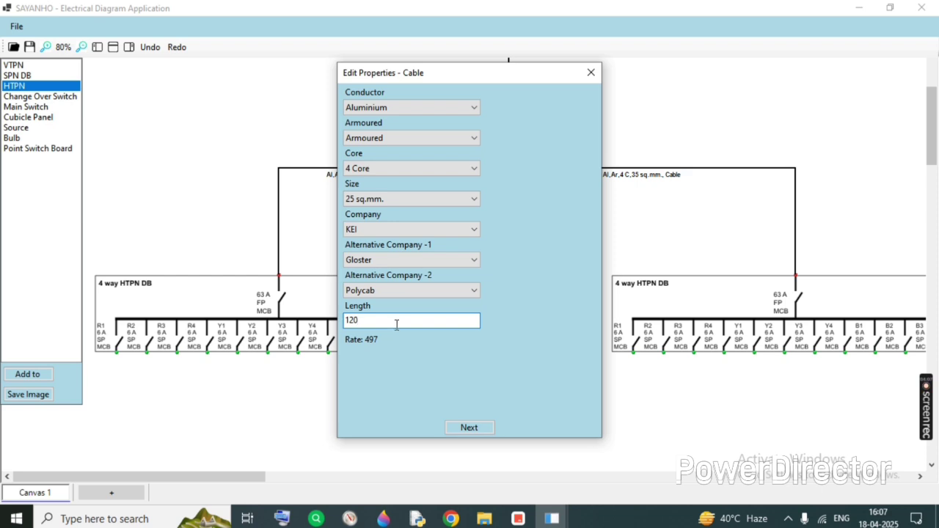
# - Set the left HTPN DB cable's laying to upto 25 sq.mm. and 3 / 4 Core, and save
pyautogui.click(478, 430)
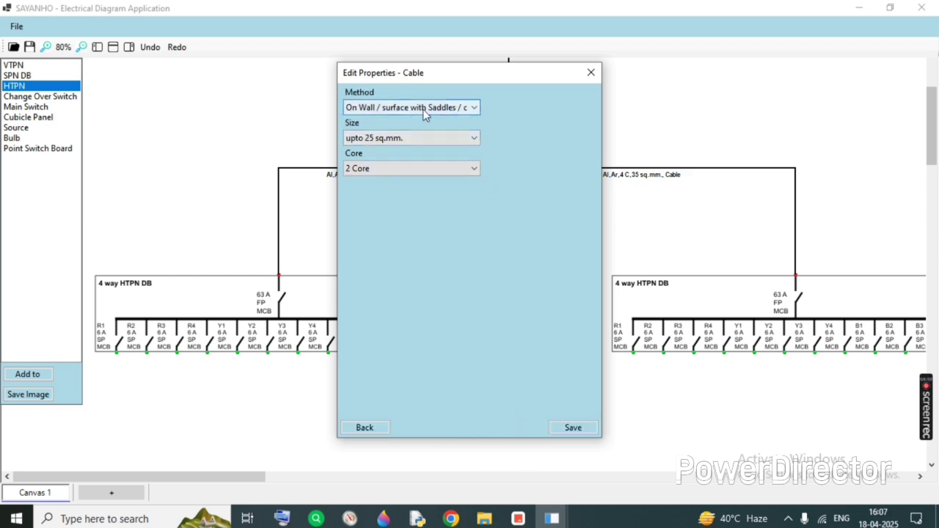
pyautogui.click(411, 139)
pyautogui.click(353, 151)
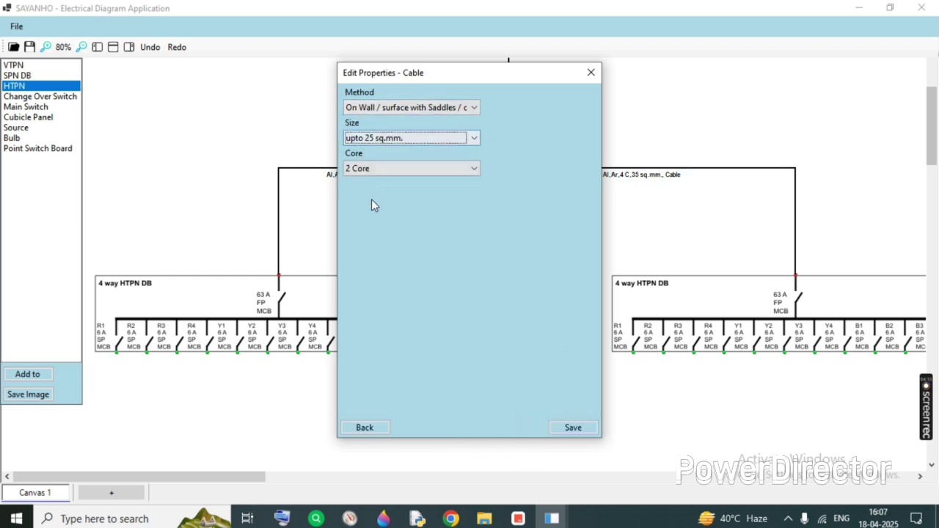
pyautogui.click(369, 170)
pyautogui.click(364, 193)
pyautogui.click(580, 431)
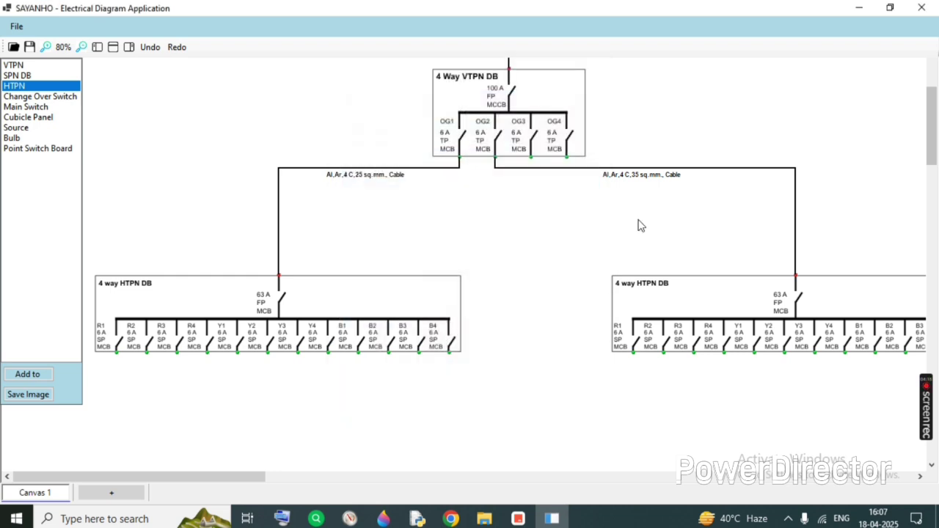
# - Copy the left HTPN DB cable's properties and paste them onto the right HTPN DB's incoming cable
pyautogui.rightClick(363, 174)
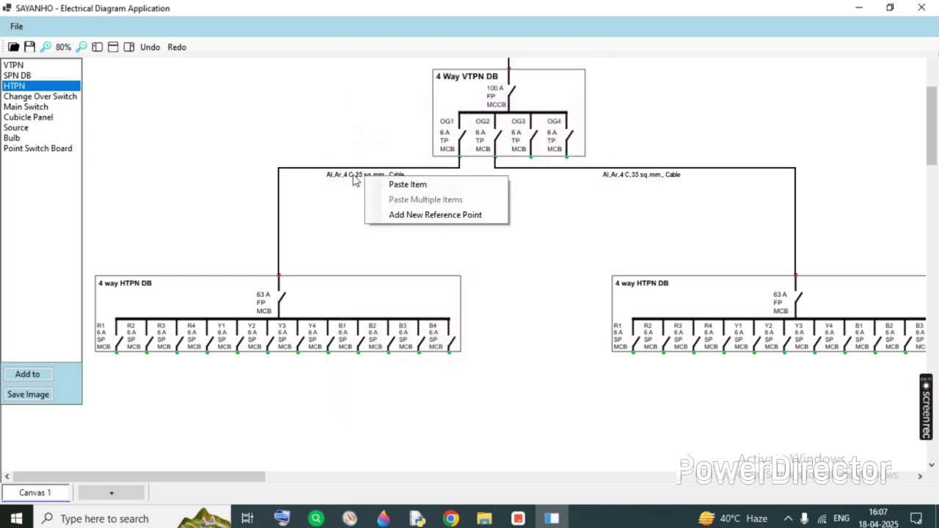
pyautogui.rightClick(347, 169)
pyautogui.click(384, 195)
pyautogui.rightClick(677, 168)
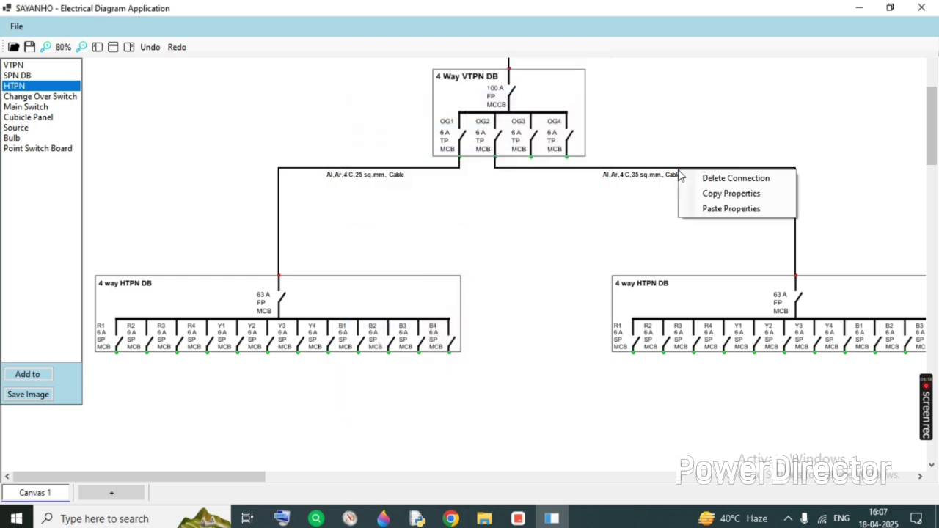
pyautogui.click(727, 210)
# - Set the right HTPN DB's incoming cable length to 8 and its laying core to 3 / 4 Core, and save
pyautogui.doubleClick(640, 170)
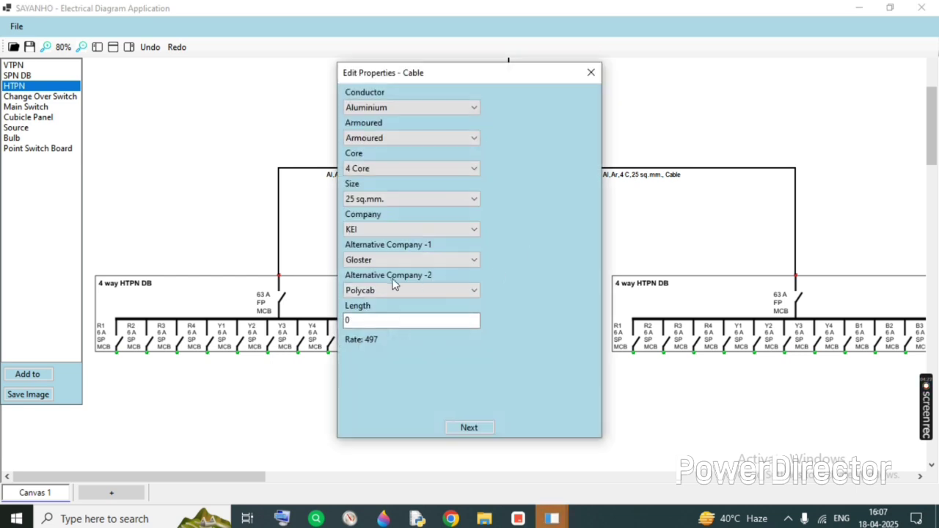
pyautogui.doubleClick(394, 320)
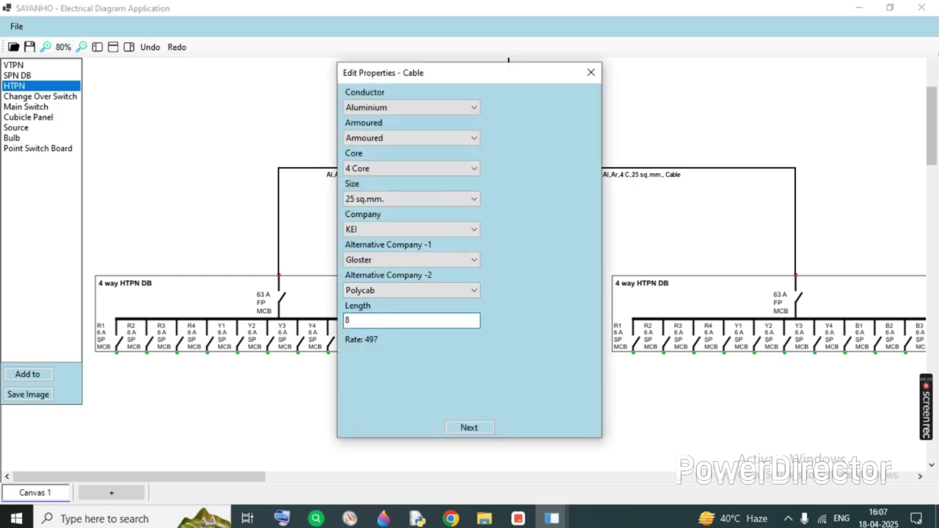
pyautogui.click(470, 428)
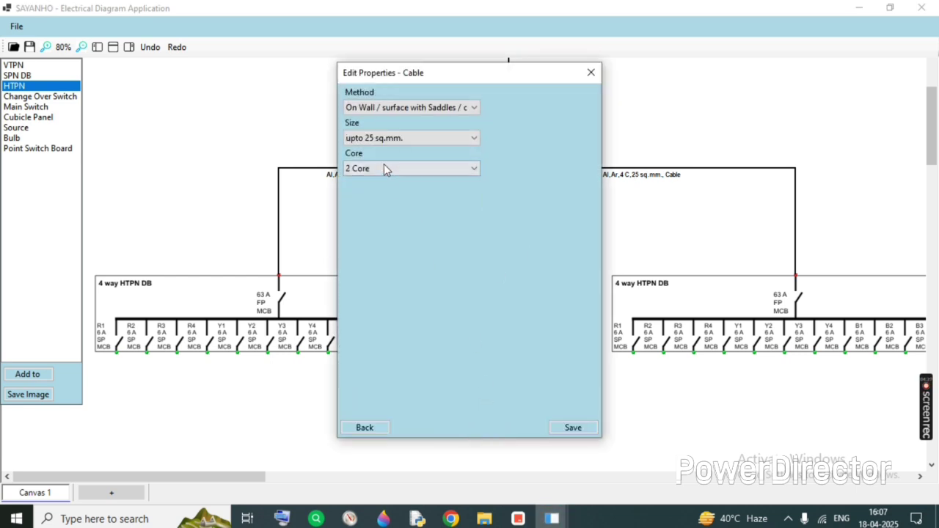
pyautogui.click(384, 168)
pyautogui.click(388, 193)
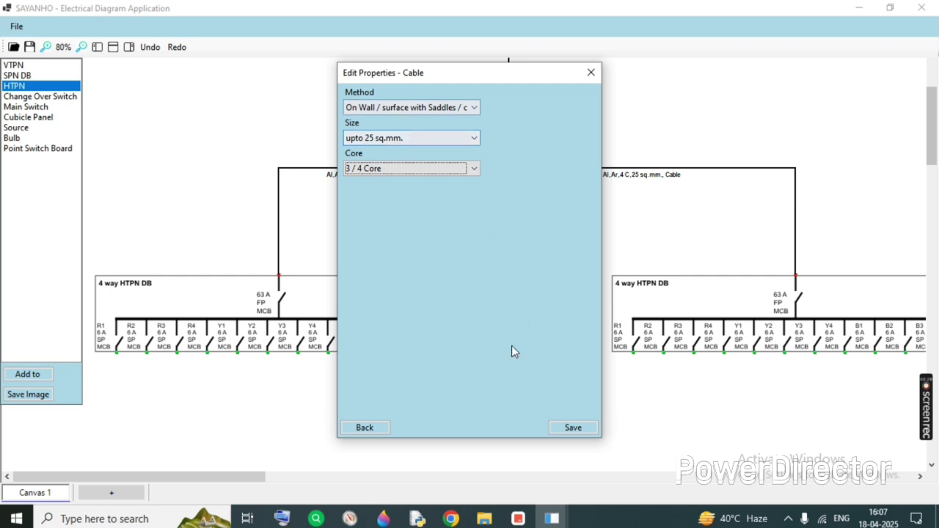
pyautogui.click(574, 429)
pyautogui.scroll(-1, 517, 365)
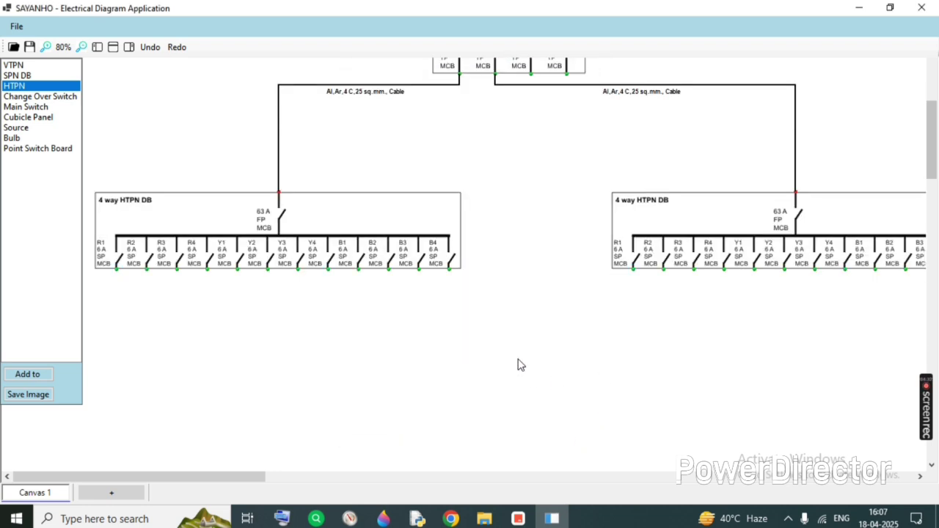
pyautogui.scroll(1, 517, 365)
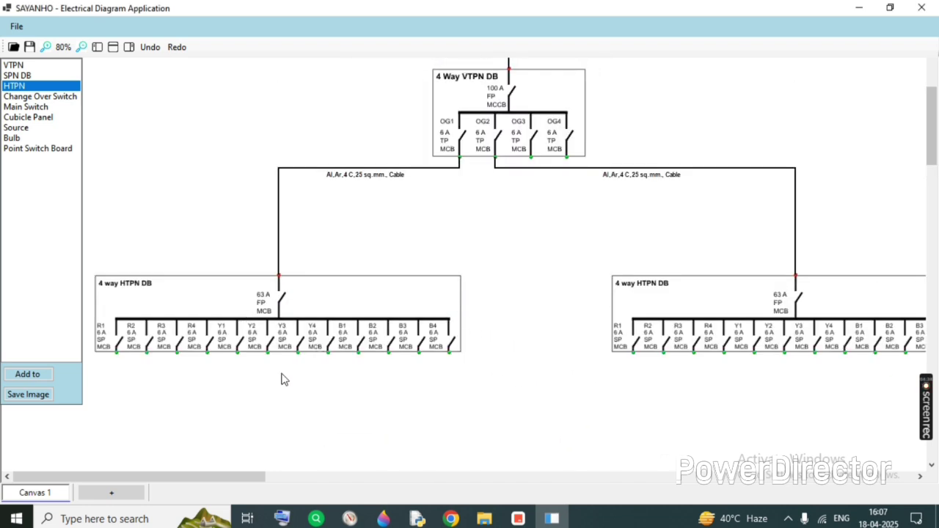
pyautogui.scroll(-1, 290, 360)
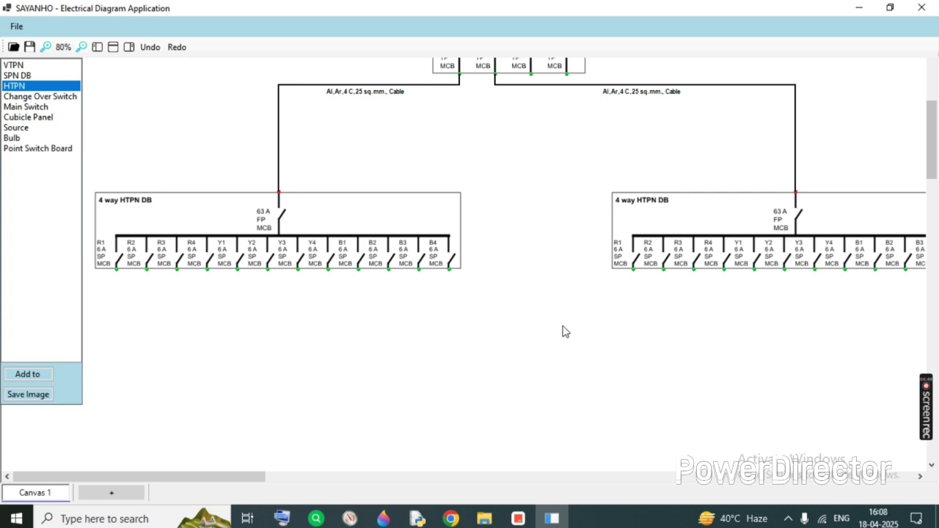
pyautogui.scroll(5, 565, 331)
pyautogui.scroll(-5, 552, 267)
# - Add two new sheets, Canvas 2 and Canvas 3, and return to Canvas 1
pyautogui.click(105, 498)
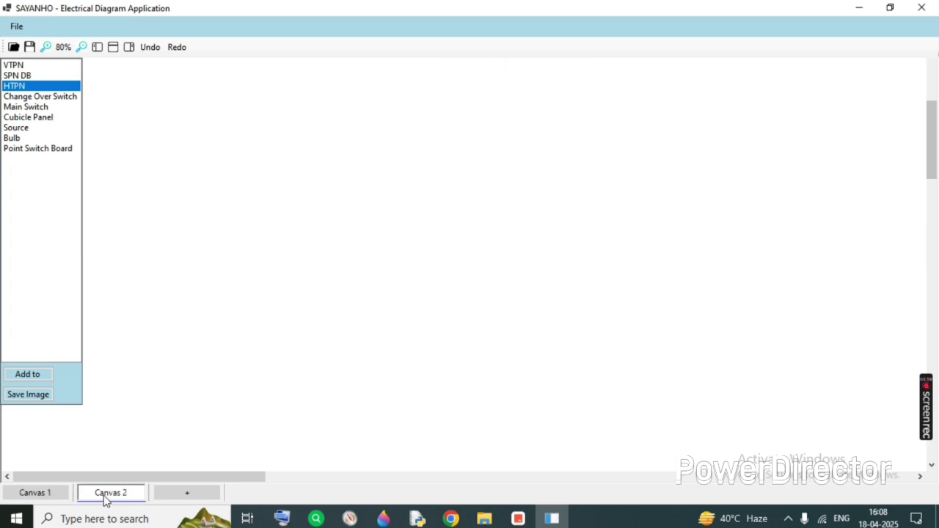
pyautogui.click(190, 497)
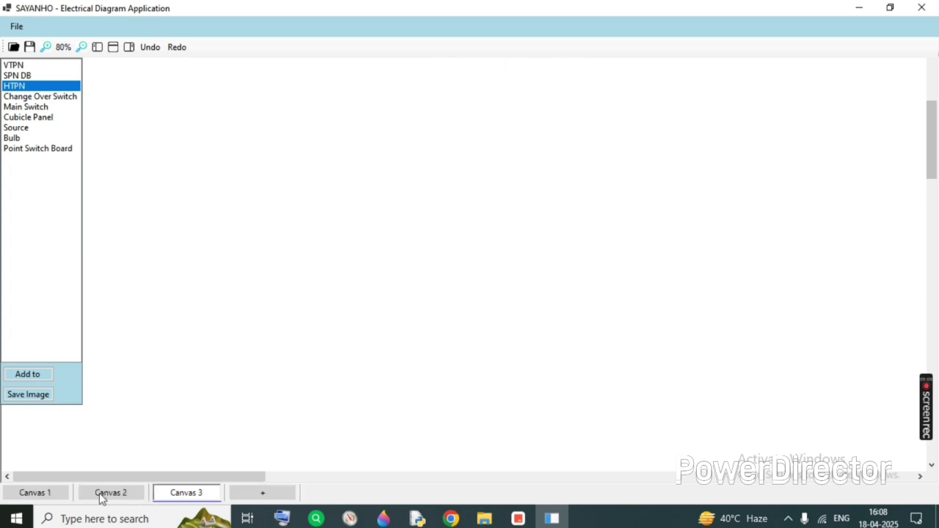
pyautogui.click(105, 496)
pyautogui.click(53, 495)
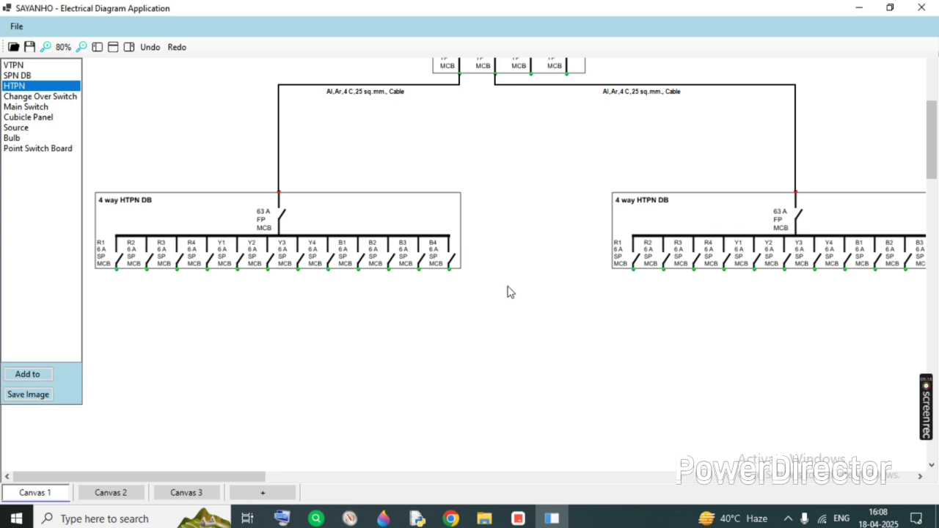
# - Add a reference point below the left HTPN DB and connect it by cable to the DB's R2 output
pyautogui.rightClick(194, 332)
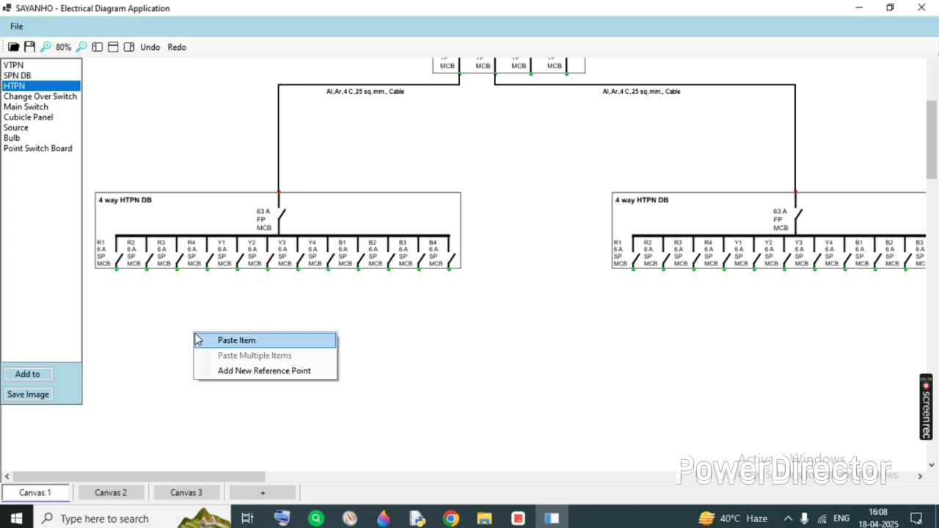
pyautogui.click(259, 378)
pyautogui.moveTo(235, 349); pyautogui.dragTo(195, 383)
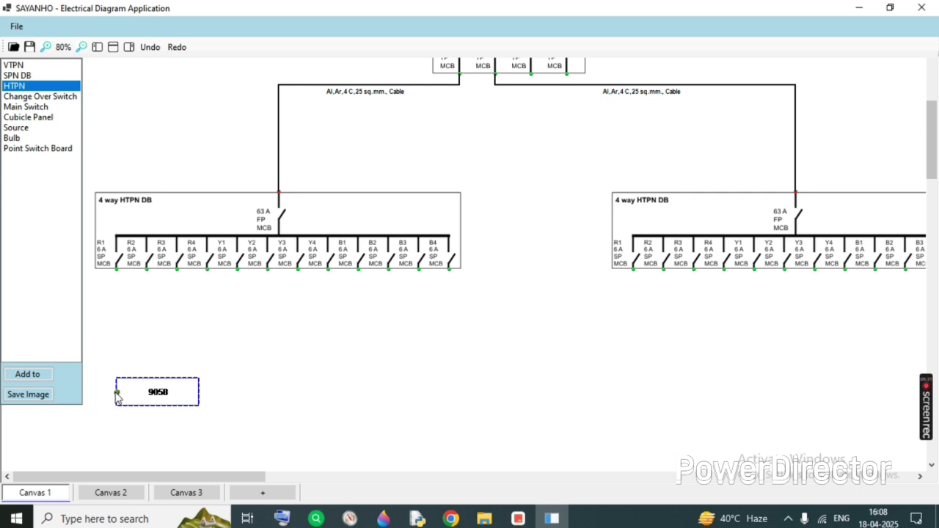
pyautogui.moveTo(116, 396); pyautogui.dragTo(146, 269)
pyautogui.moveTo(188, 405); pyautogui.dragTo(229, 427)
pyautogui.click(279, 351)
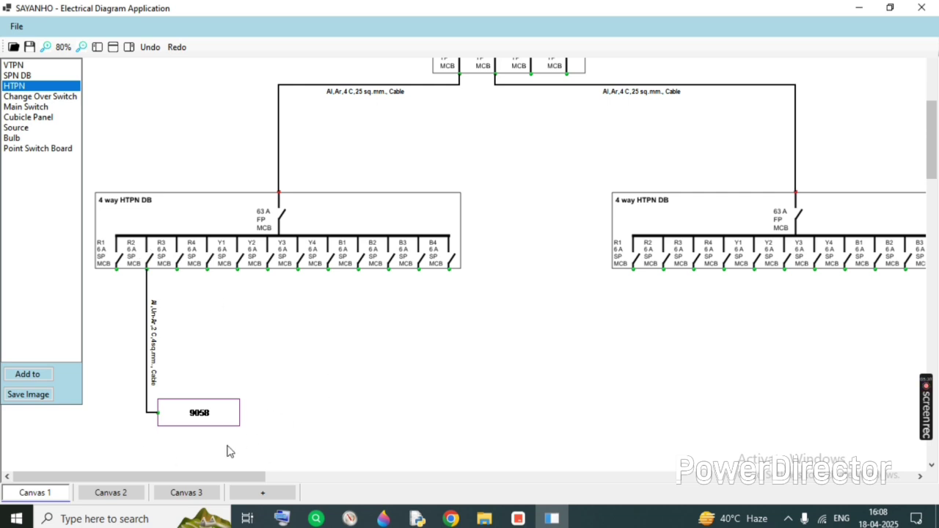
# - Add a reference point below the right HTPN DB, level with the left one, and connect it by cable to the DB's B1 output
pyautogui.rightClick(732, 377)
pyautogui.click(785, 416)
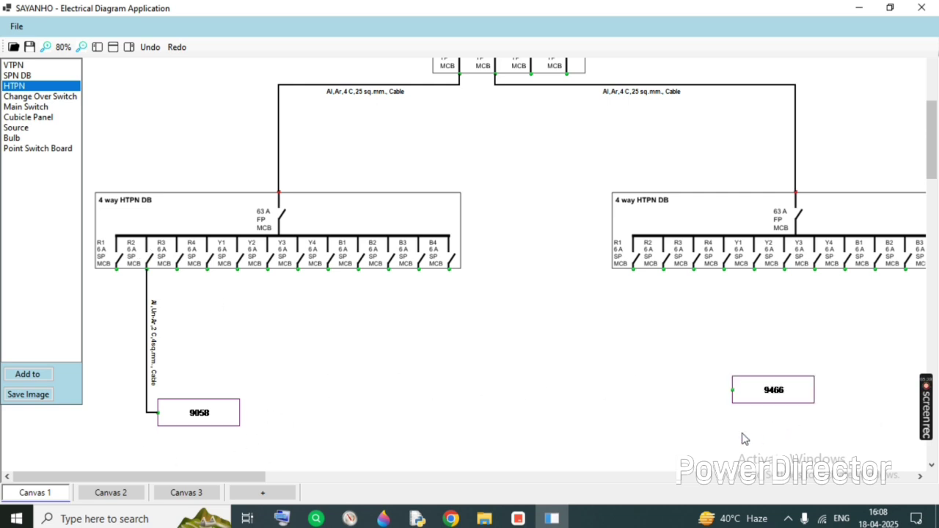
pyautogui.moveTo(755, 402); pyautogui.dragTo(734, 424)
pyautogui.click(689, 330)
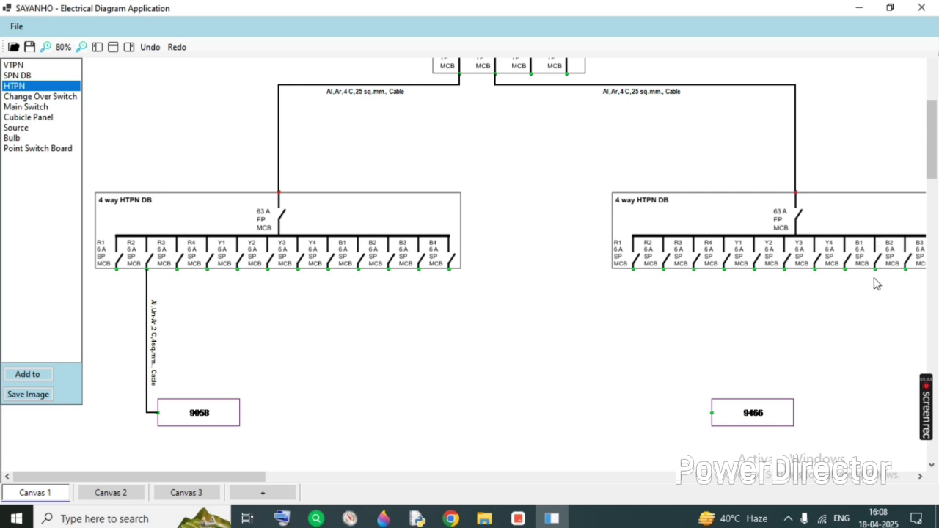
pyautogui.moveTo(875, 269); pyautogui.dragTo(846, 413)
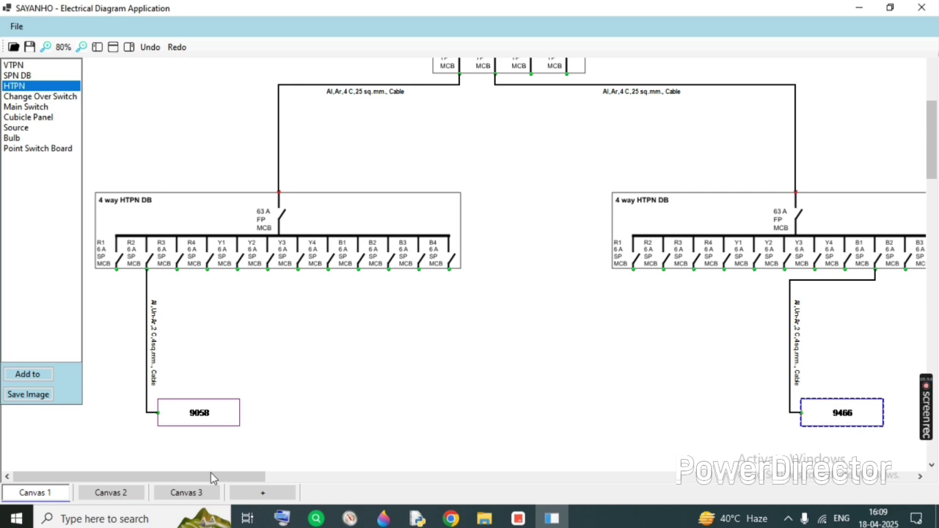
# - Create a twin of the left reference point on Canvas 2
pyautogui.rightClick(200, 408)
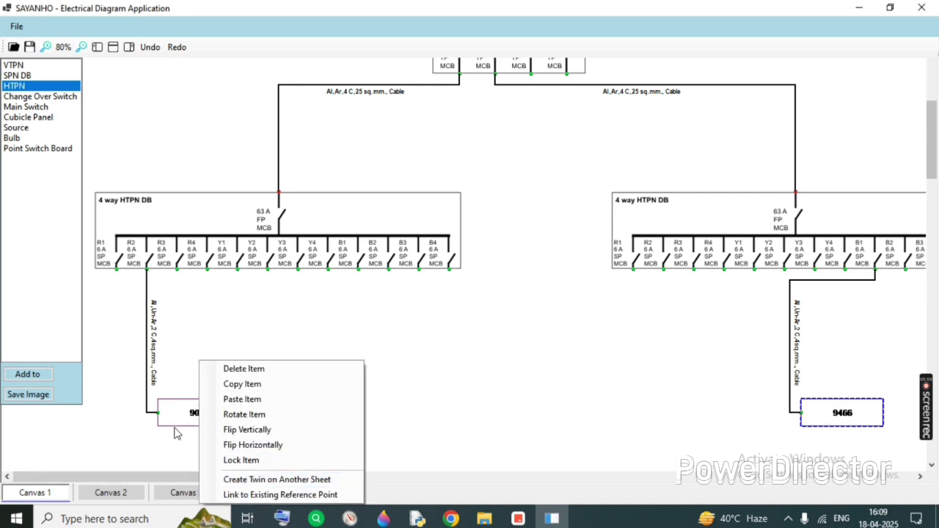
pyautogui.click(212, 304)
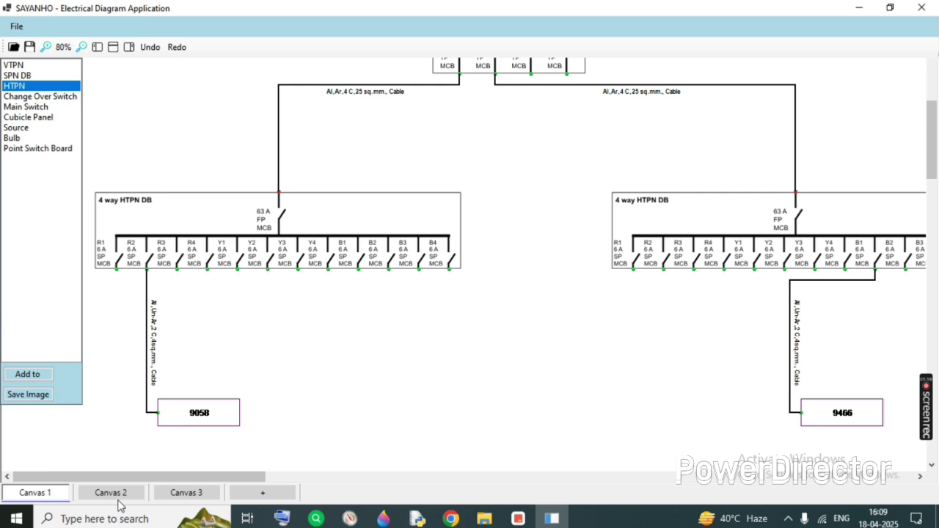
pyautogui.rightClick(199, 414)
pyautogui.click(287, 479)
pyautogui.click(433, 232)
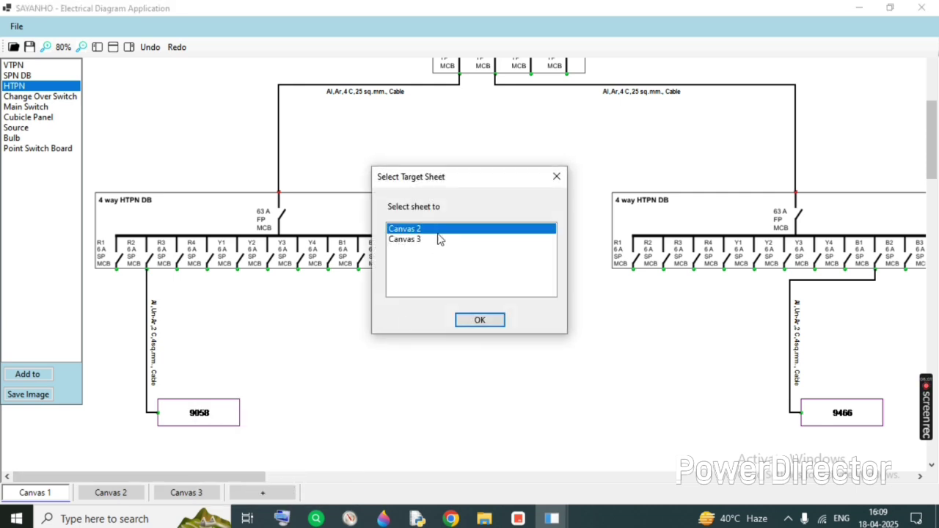
pyautogui.click(479, 320)
pyautogui.click(558, 311)
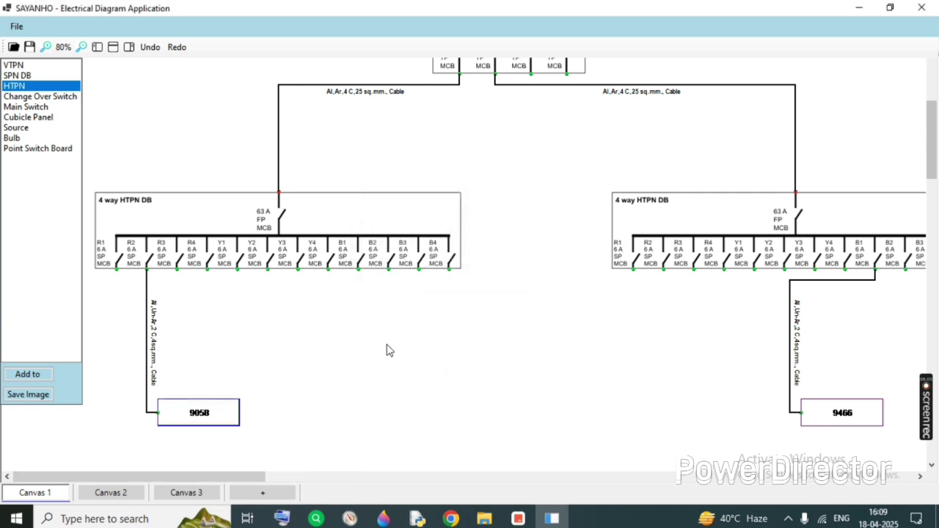
# - Create a twin of the right reference point on Canvas 3
pyautogui.rightClick(829, 413)
pyautogui.click(807, 479)
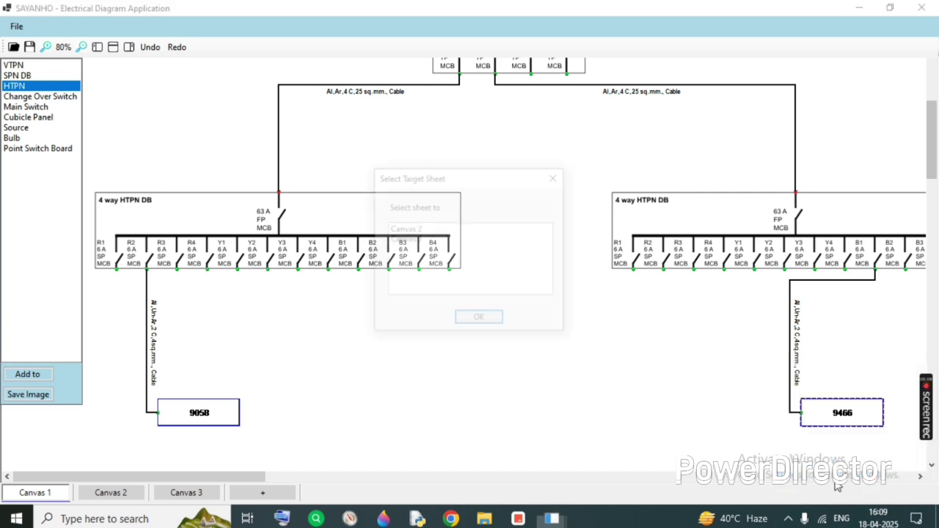
pyautogui.click(436, 240)
pyautogui.click(477, 321)
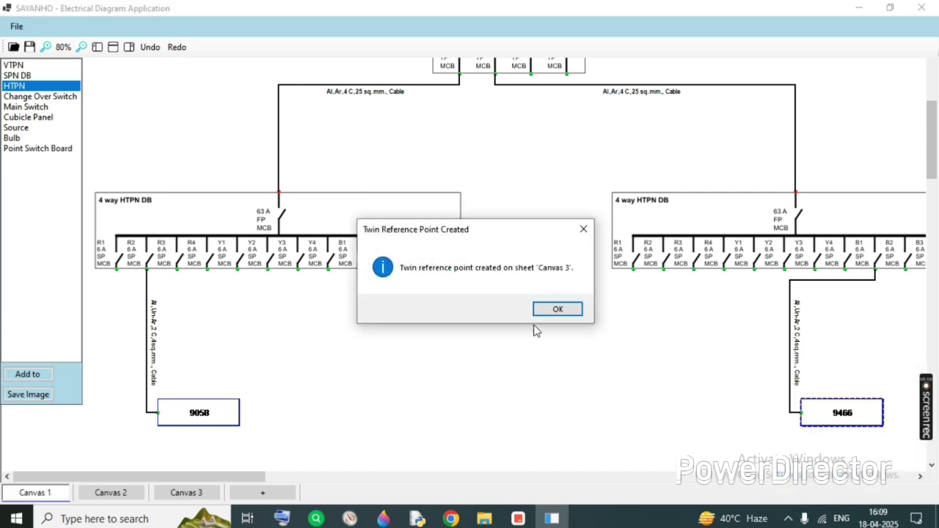
# - Move the twin reference point on Canvas 2 up to the upper middle of the sheet
pyautogui.click(555, 312)
pyautogui.click(114, 493)
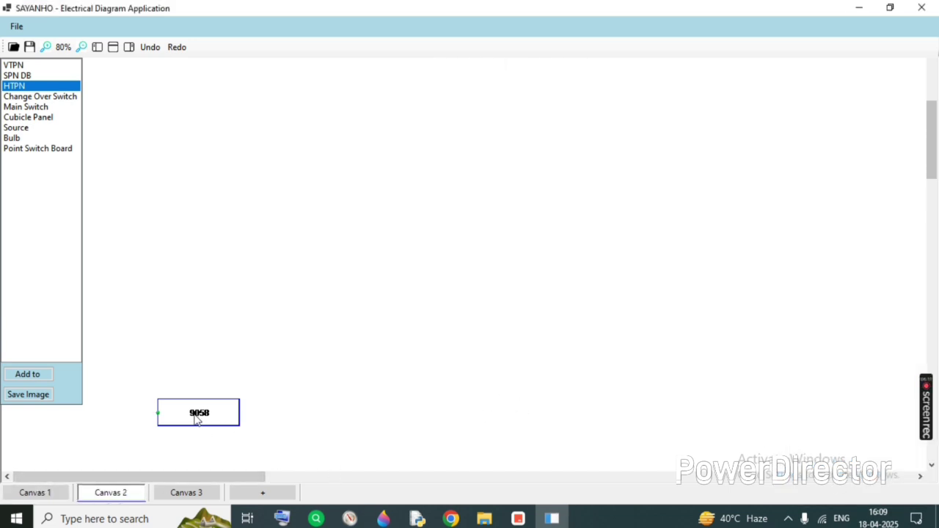
pyautogui.moveTo(184, 417); pyautogui.dragTo(381, 131)
pyautogui.moveTo(441, 293); pyautogui.dragTo(535, 89)
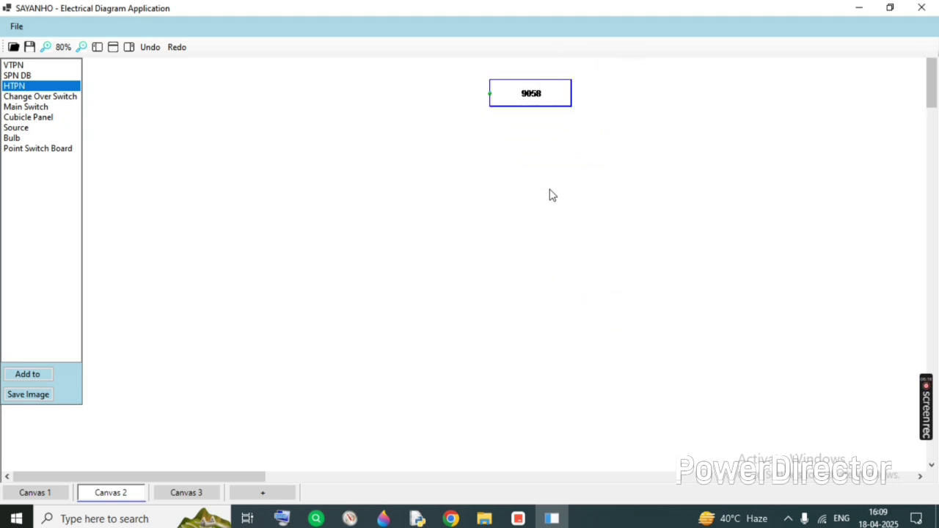
# - Add a single 2+4 way SPN DB below the reference point on Canvas 2 and connect its input to that point by cable
pyautogui.click(16, 75)
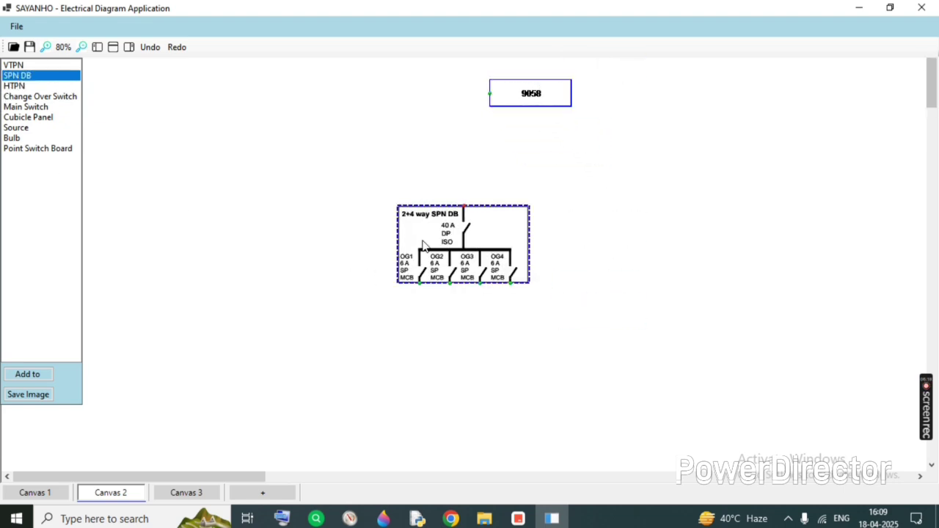
pyautogui.click(343, 215)
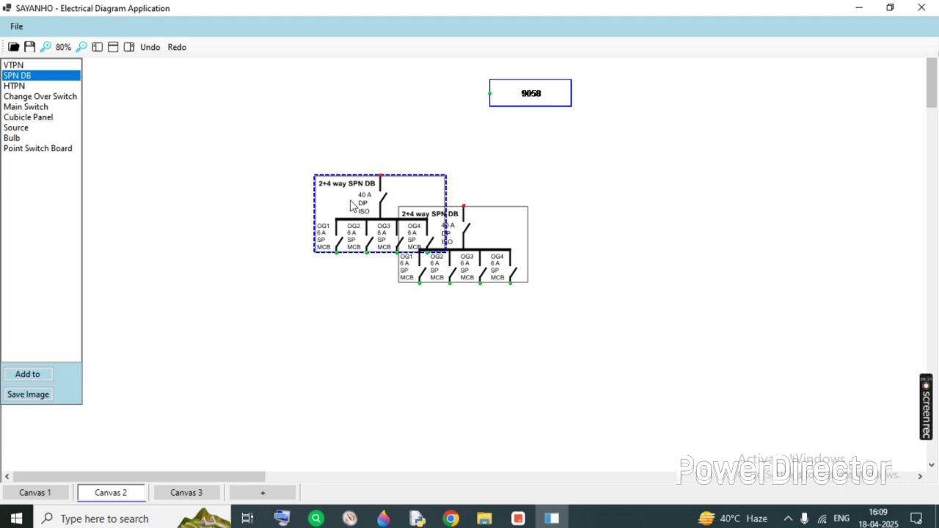
pyautogui.press('Delete')
pyautogui.moveTo(455, 242); pyautogui.dragTo(398, 232)
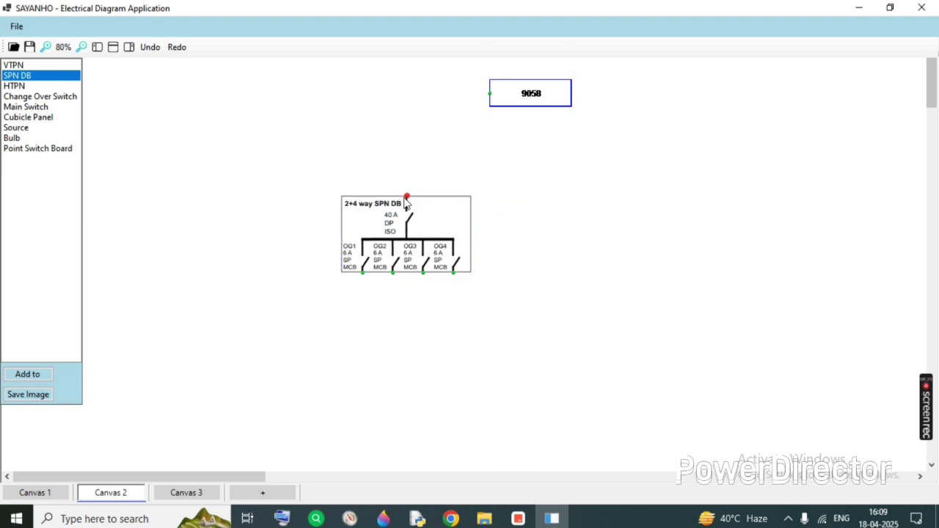
pyautogui.moveTo(407, 198); pyautogui.dragTo(490, 94)
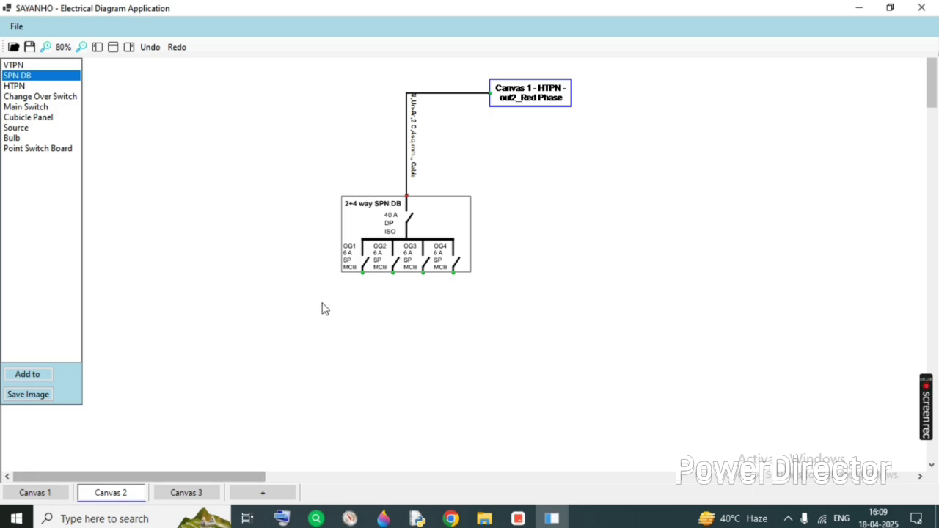
pyautogui.moveTo(379, 269); pyautogui.dragTo(375, 288)
# - Compare the labels of the linked reference points on Canvas 1 and Canvas 2 with the circuits they connect
pyautogui.click(37, 494)
pyautogui.scroll(-5, 357, 386)
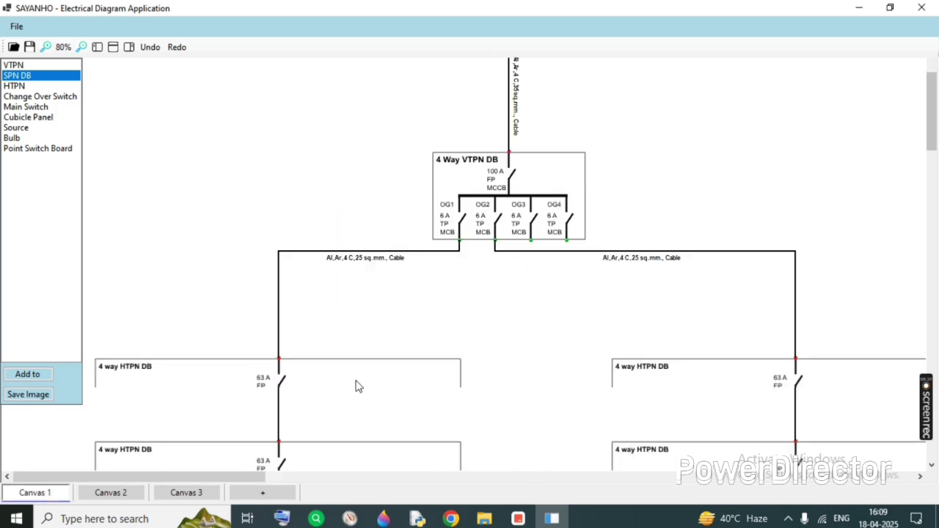
pyautogui.scroll(2, 357, 386)
pyautogui.scroll(-2, 356, 388)
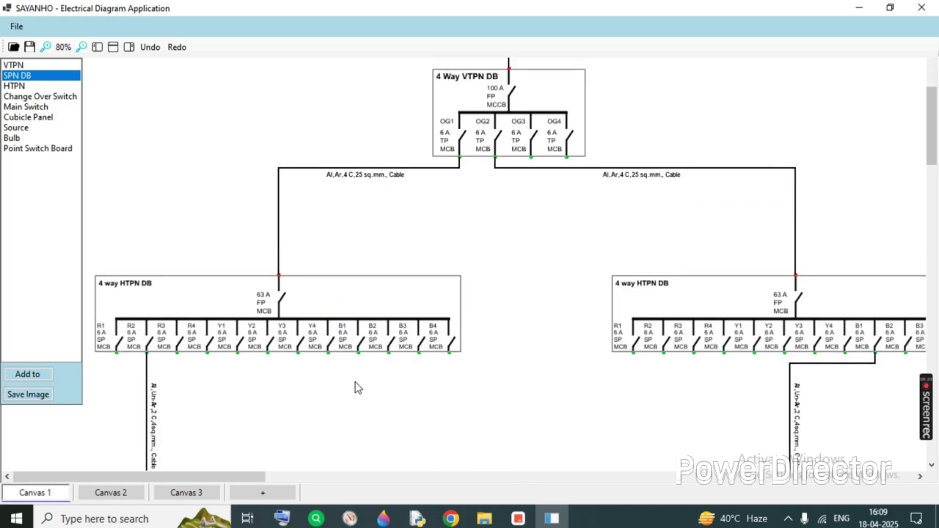
pyautogui.scroll(-2, 197, 402)
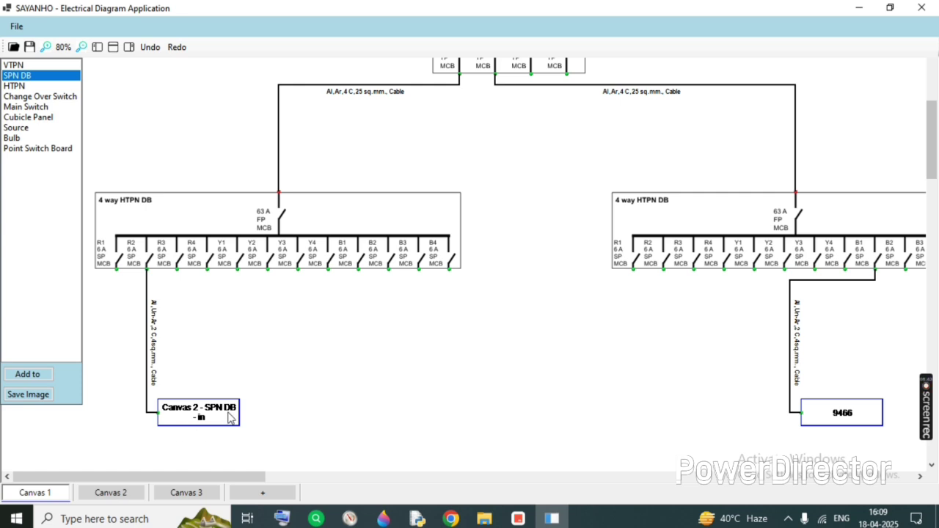
pyautogui.click(125, 496)
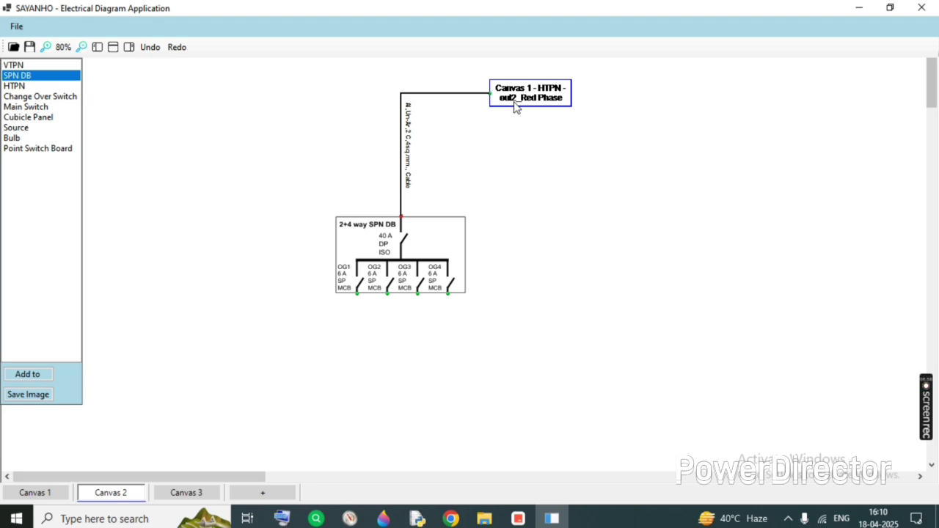
pyautogui.click(16, 496)
pyautogui.scroll(-4, 291, 357)
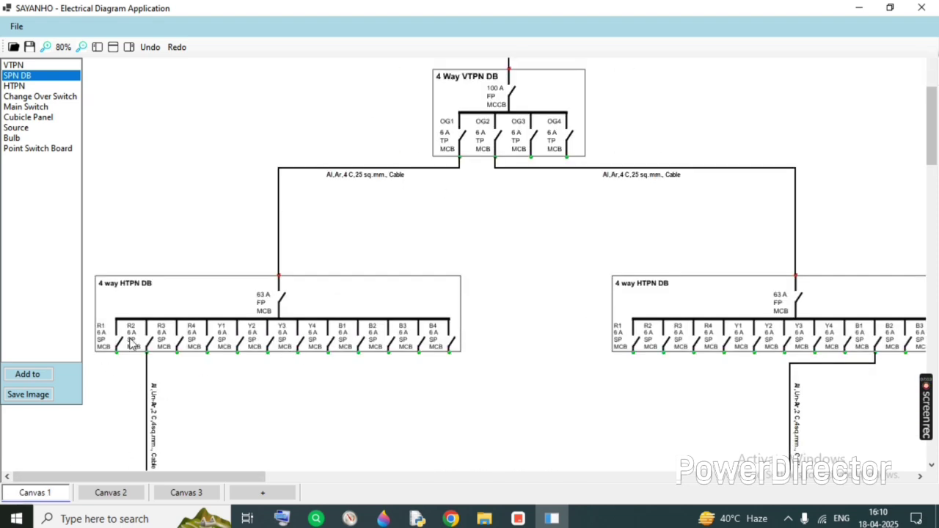
pyautogui.scroll(-1, 132, 345)
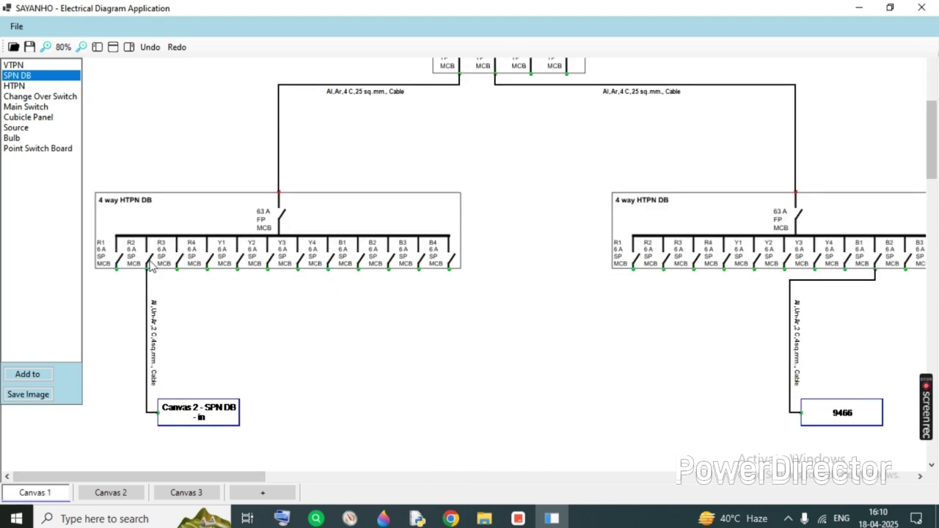
# - On Canvas 2, add a point switch board below and to the left of the SPN DB and wire it to output OG1
pyautogui.click(128, 493)
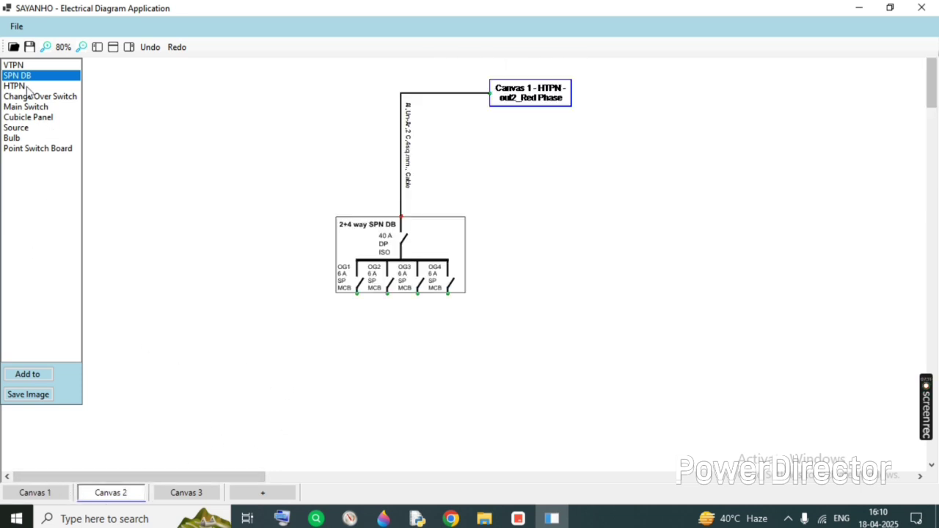
pyautogui.click(26, 149)
pyautogui.moveTo(461, 257); pyautogui.dragTo(298, 383)
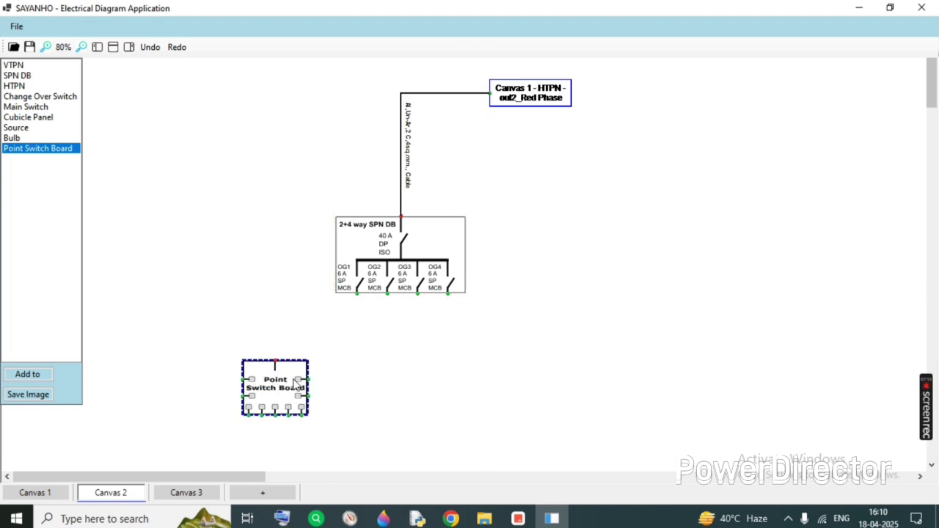
pyautogui.scroll(-2, 469, 306)
pyautogui.scroll(1, 472, 305)
pyautogui.moveTo(283, 330); pyautogui.dragTo(235, 360)
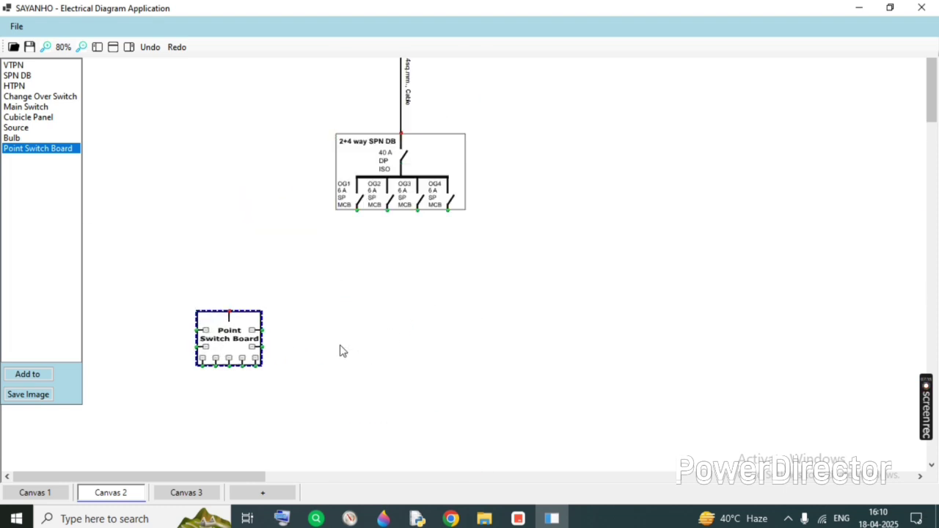
pyautogui.click(339, 351)
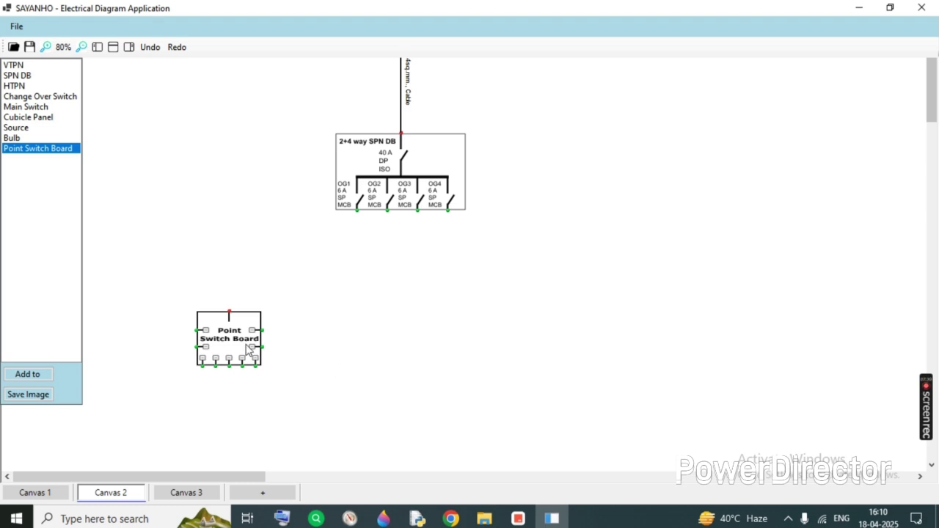
pyautogui.moveTo(231, 317); pyautogui.dragTo(358, 211)
pyautogui.scroll(-1, 576, 273)
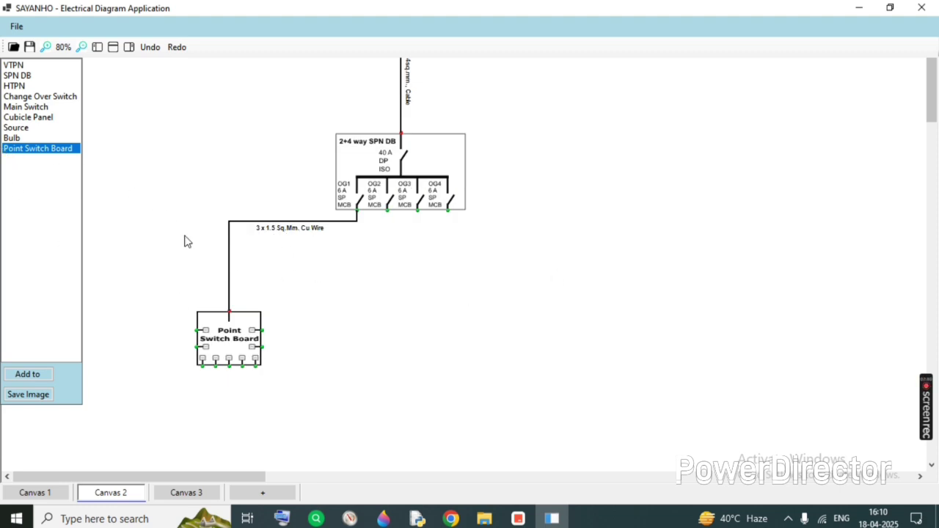
# - Add a bulb below and to the left of the point switch board and wire it to the board's upper left output
pyautogui.click(27, 138)
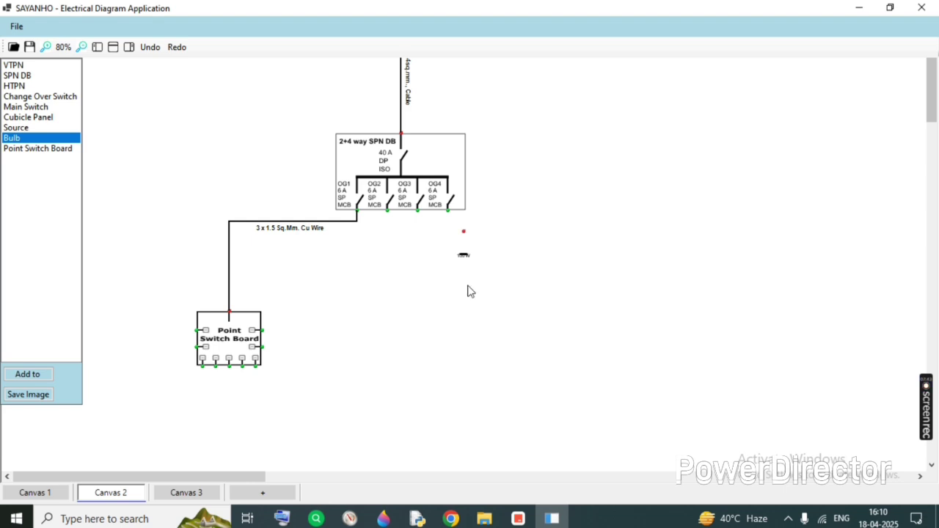
pyautogui.moveTo(464, 246); pyautogui.dragTo(114, 432)
pyautogui.scroll(-2, 306, 402)
pyautogui.moveTo(111, 287); pyautogui.dragTo(198, 167)
pyautogui.click(227, 305)
# - Copy the bulb and paste four more, aligned in a row to the right of the original
pyautogui.click(114, 294)
pyautogui.rightClick(116, 294)
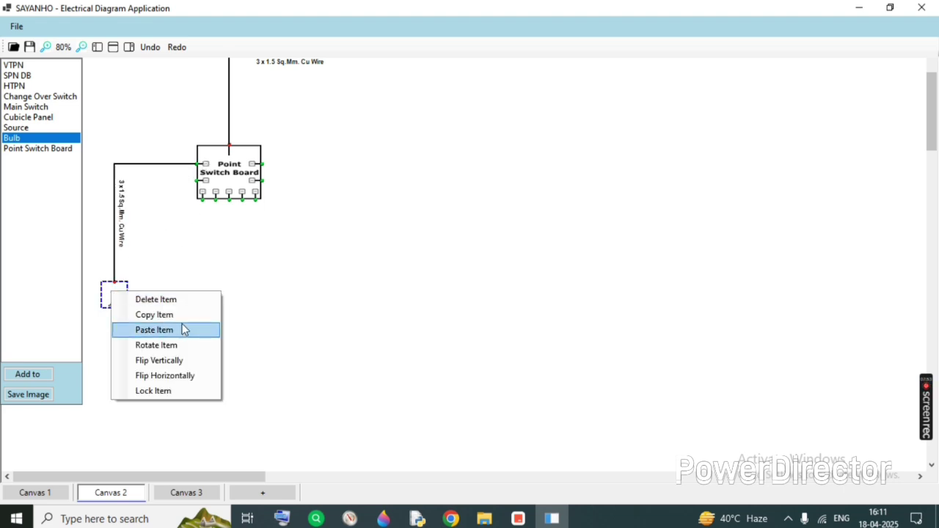
pyautogui.click(113, 327)
pyautogui.rightClick(170, 283)
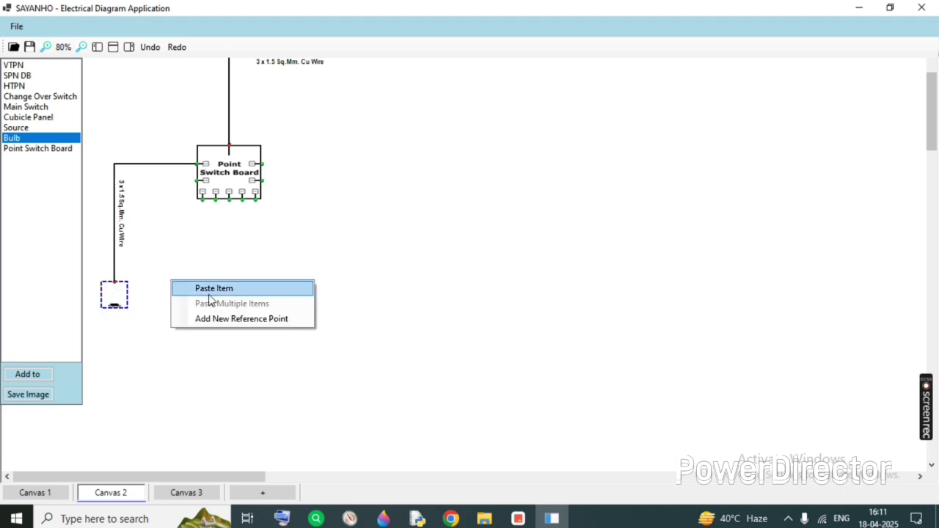
pyautogui.click(202, 290)
pyautogui.rightClick(255, 281)
pyautogui.click(283, 287)
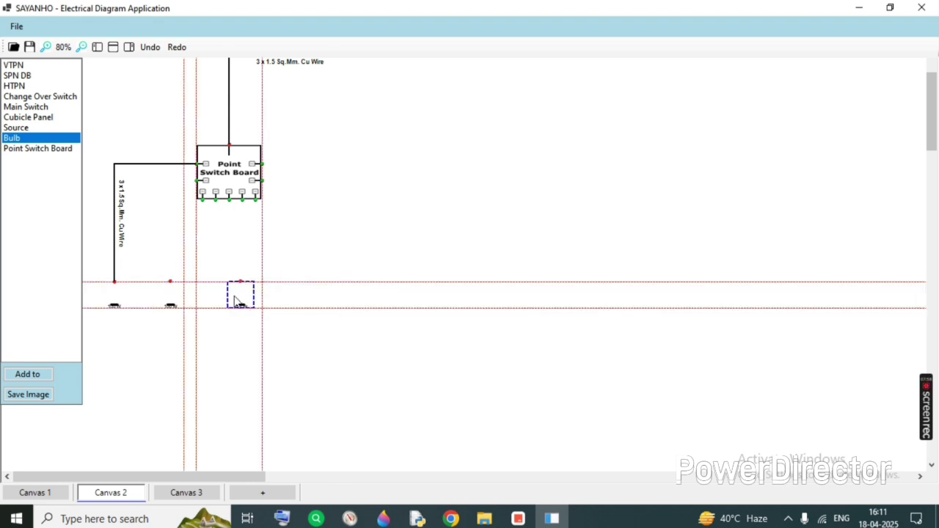
pyautogui.rightClick(378, 286)
pyautogui.click(403, 289)
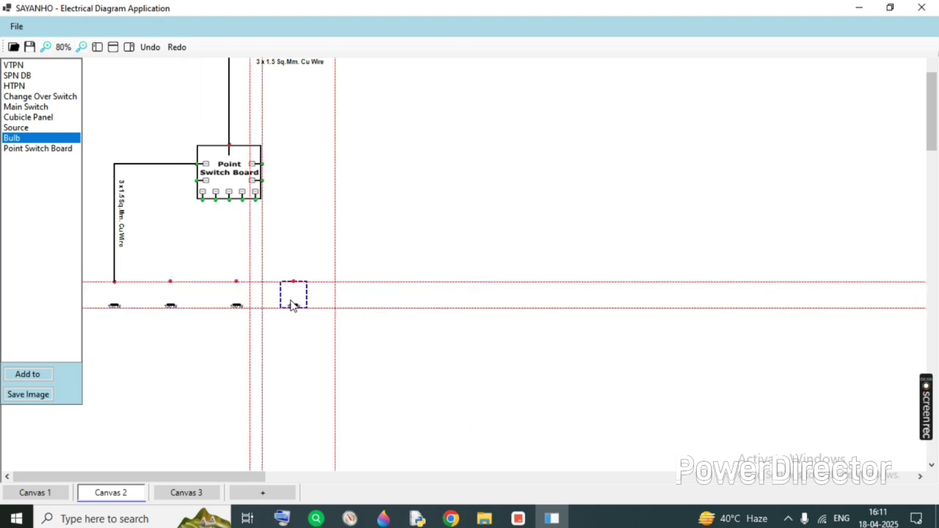
pyautogui.click(293, 301)
pyautogui.rightClick(372, 281)
pyautogui.click(411, 287)
pyautogui.click(363, 297)
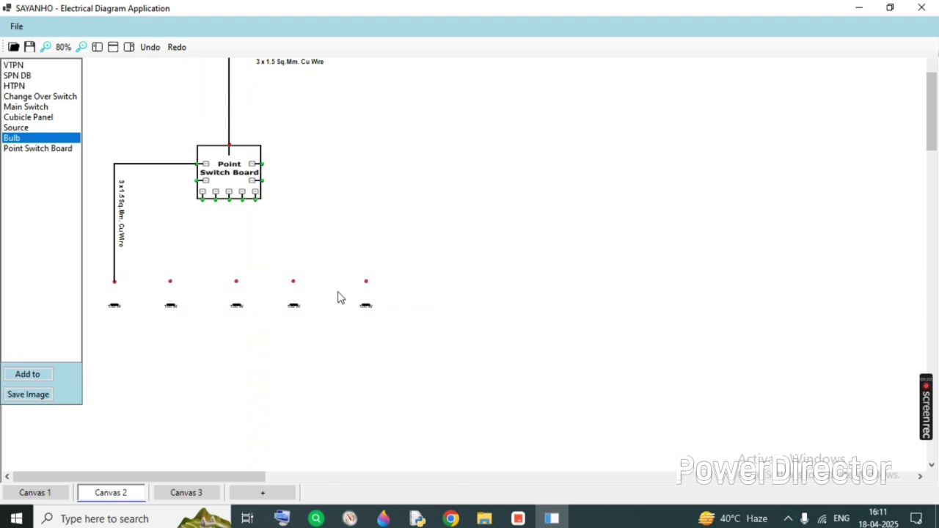
# - Wire the four copied bulbs to separate outputs of the point switch board and lower the middle bulb below the row
pyautogui.moveTo(171, 282); pyautogui.dragTo(205, 182)
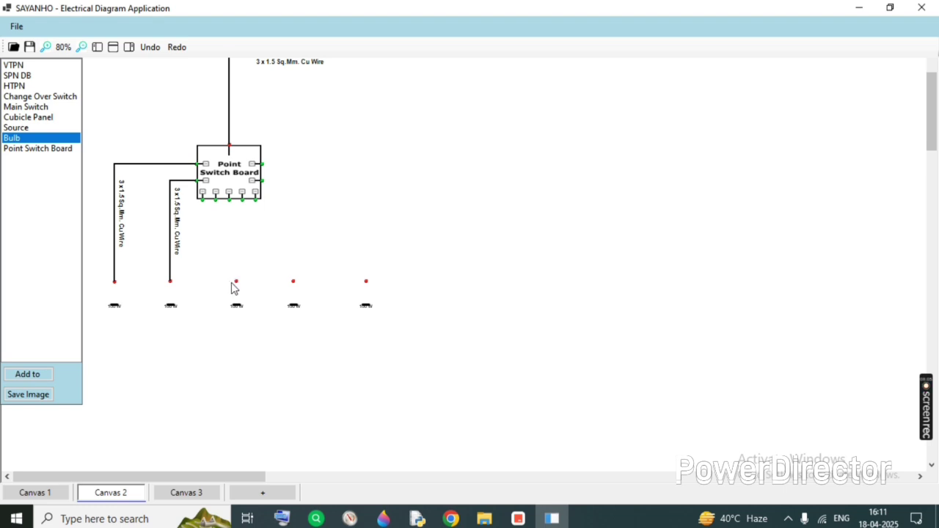
pyautogui.moveTo(234, 283); pyautogui.dragTo(229, 199)
pyautogui.moveTo(236, 305); pyautogui.dragTo(229, 300)
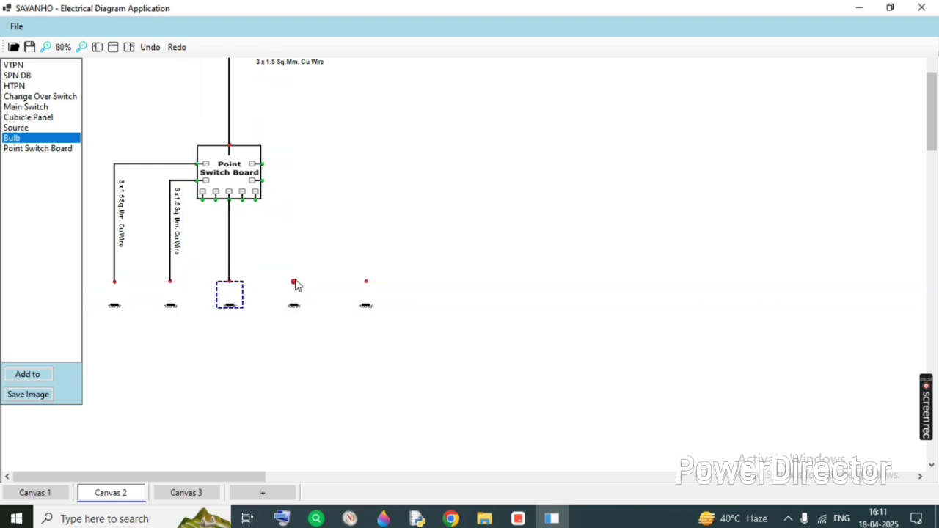
pyautogui.moveTo(293, 282); pyautogui.dragTo(366, 282)
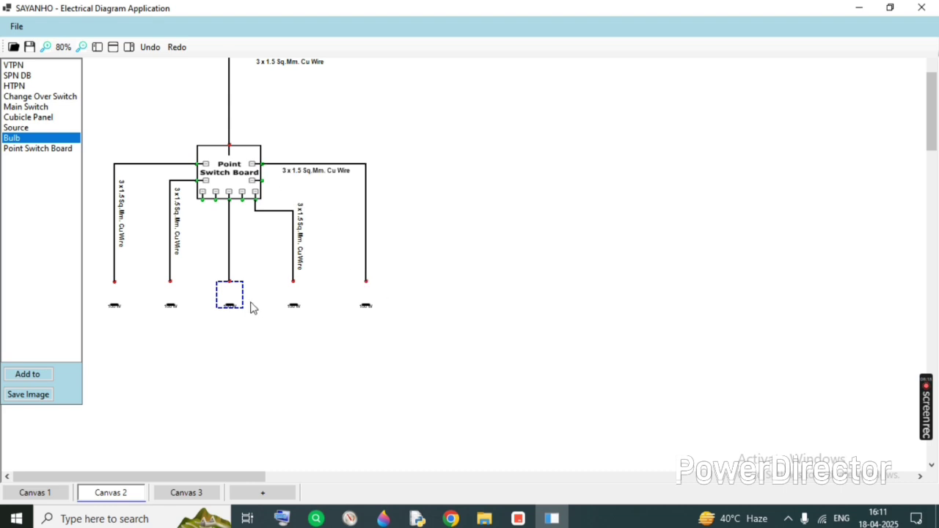
pyautogui.moveTo(240, 307); pyautogui.dragTo(238, 331)
pyautogui.click(360, 374)
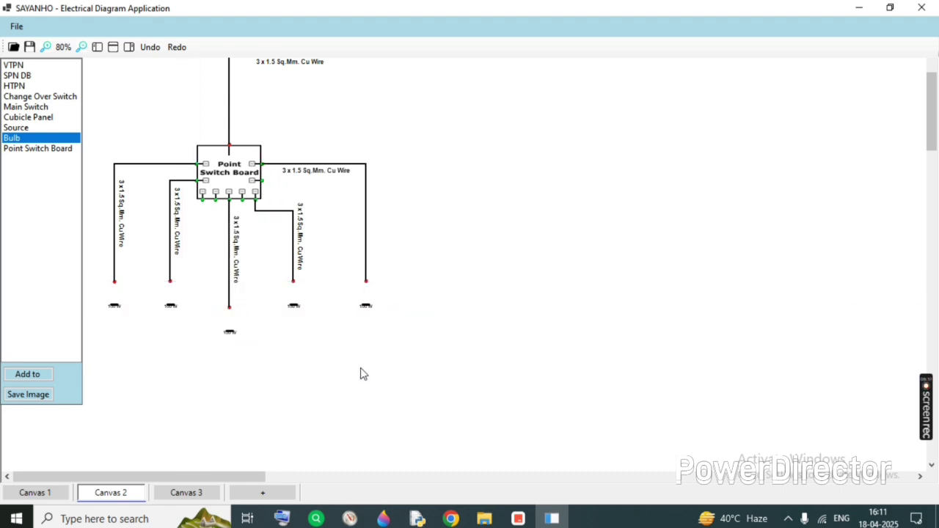
# - Set the point switch board to Rigid Conduit, only conduit on ceiling with remaining portion concealed, average run 9 mtr, with onboard required
pyautogui.scroll(2, 515, 341)
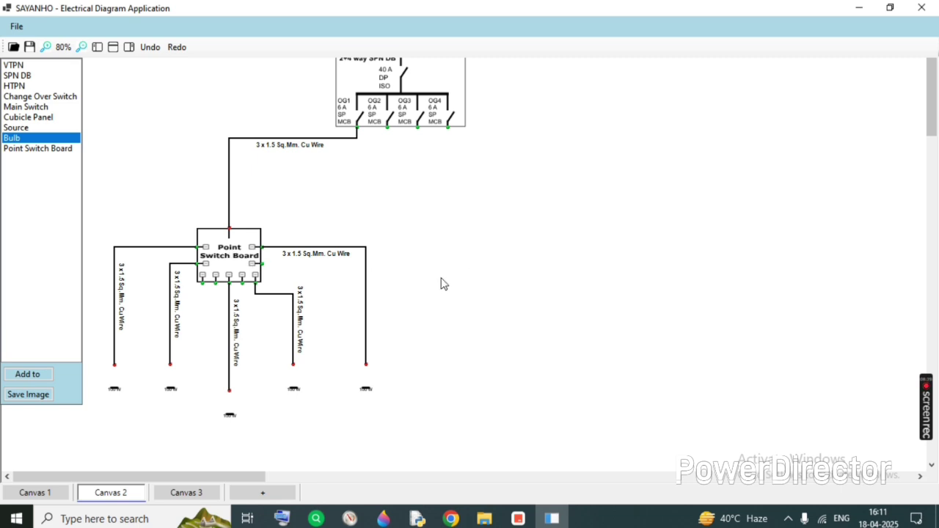
pyautogui.doubleClick(233, 250)
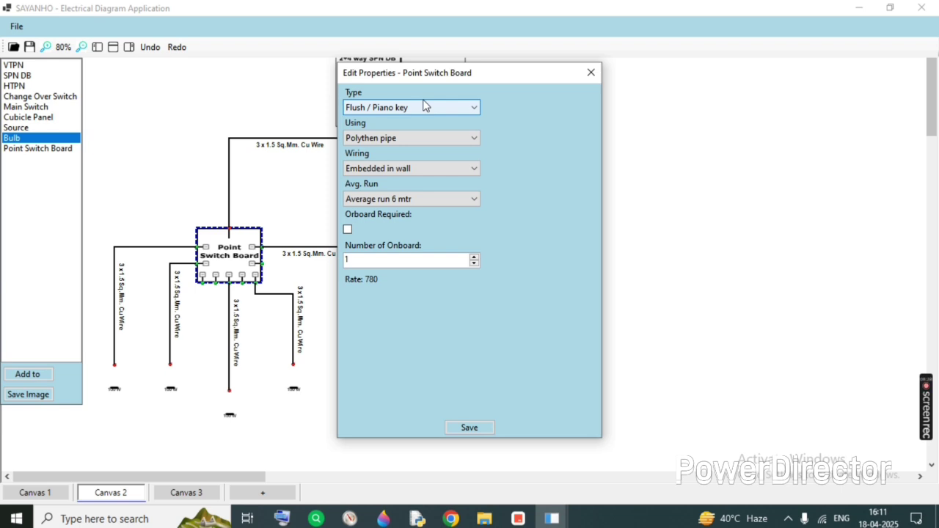
pyautogui.click(382, 172)
pyautogui.click(407, 139)
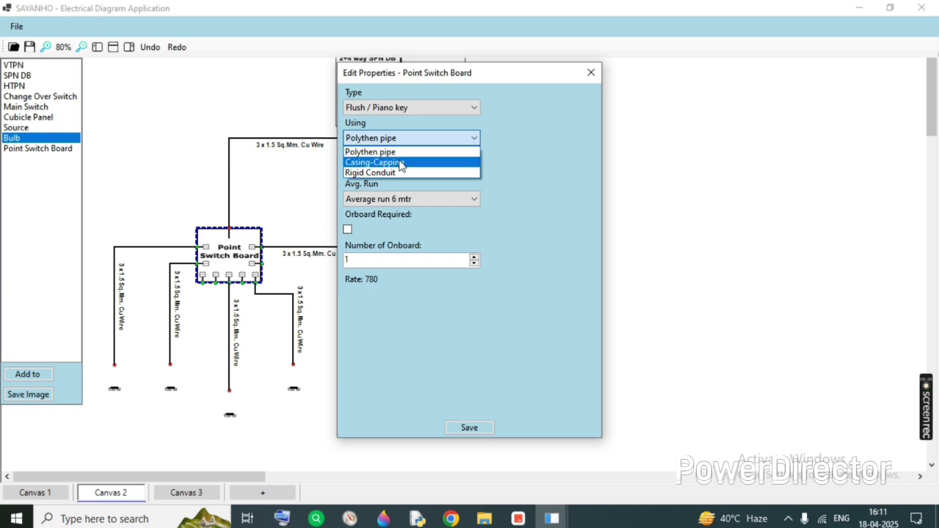
pyautogui.click(389, 173)
pyautogui.click(392, 171)
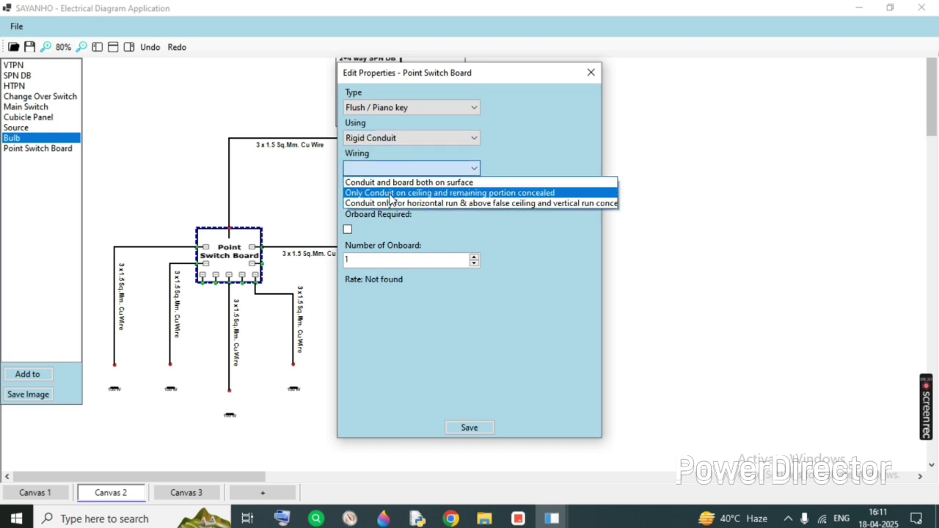
pyautogui.click(391, 193)
pyautogui.click(407, 199)
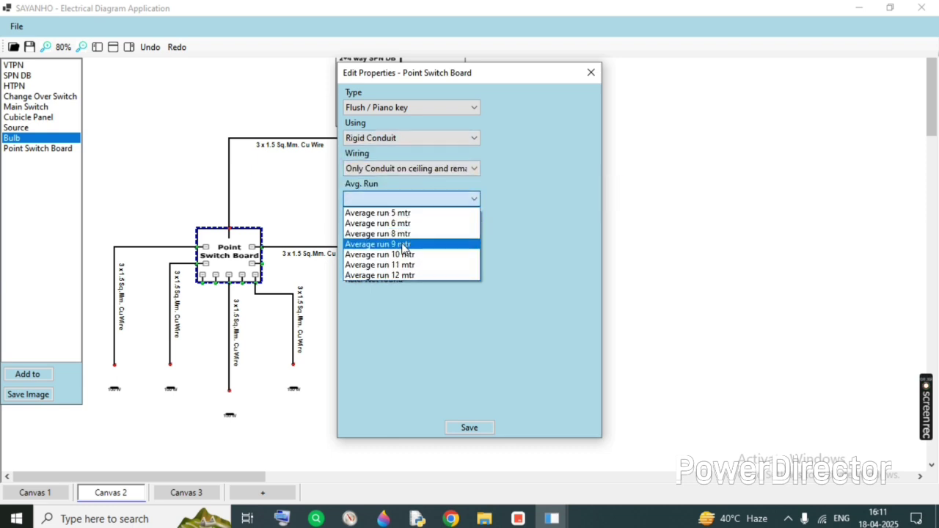
pyautogui.click(405, 244)
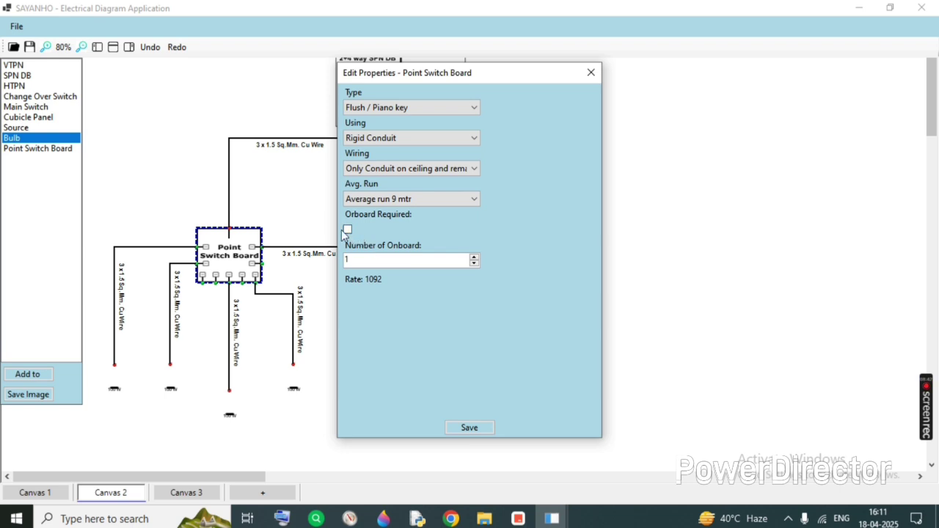
pyautogui.click(471, 428)
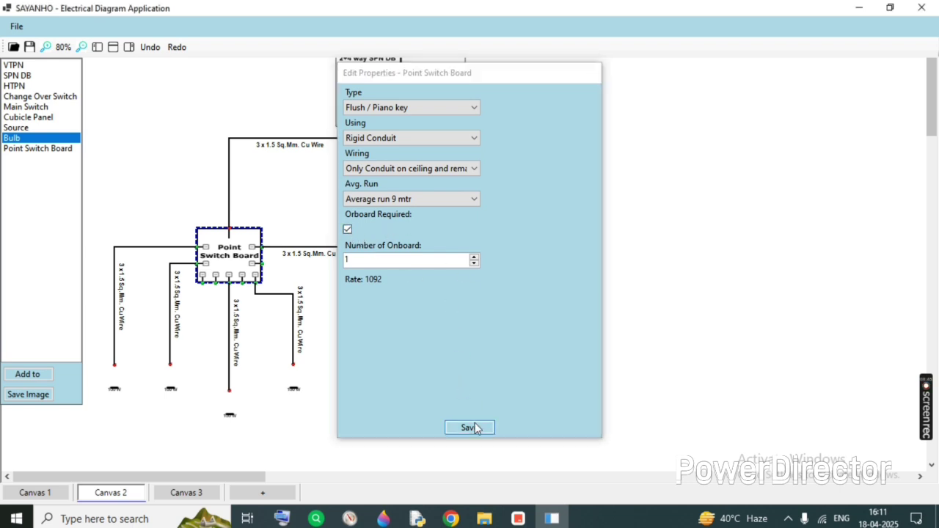
pyautogui.scroll(1, 419, 258)
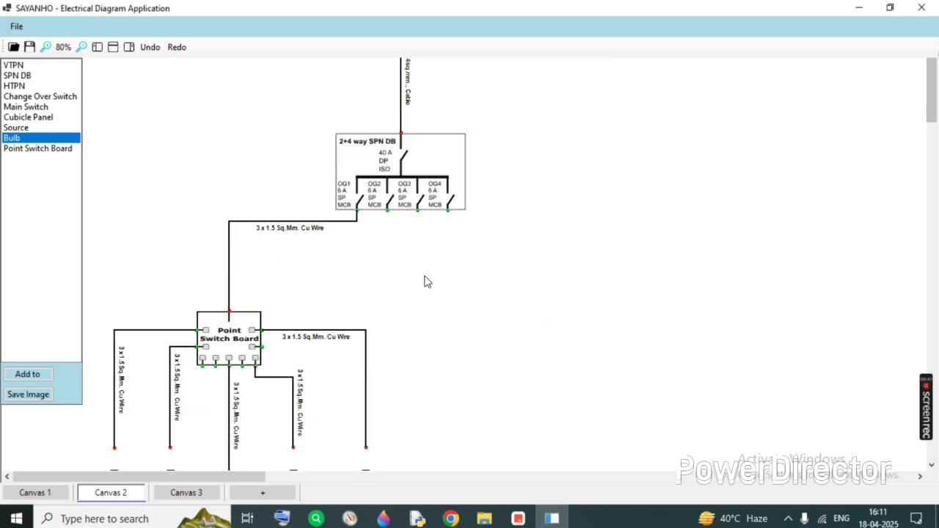
# - Copy the point switch board with its five bulbs, paste the group to the right, and wire it to the SPN DB's OG2 output
pyautogui.scroll(-1, 426, 281)
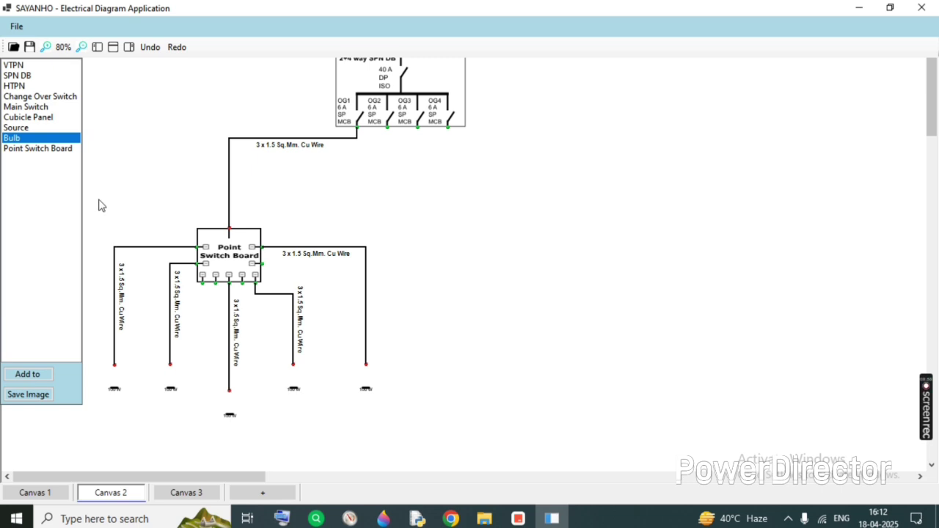
pyautogui.moveTo(98, 203); pyautogui.dragTo(394, 463)
pyautogui.rightClick(233, 258)
pyautogui.click(286, 282)
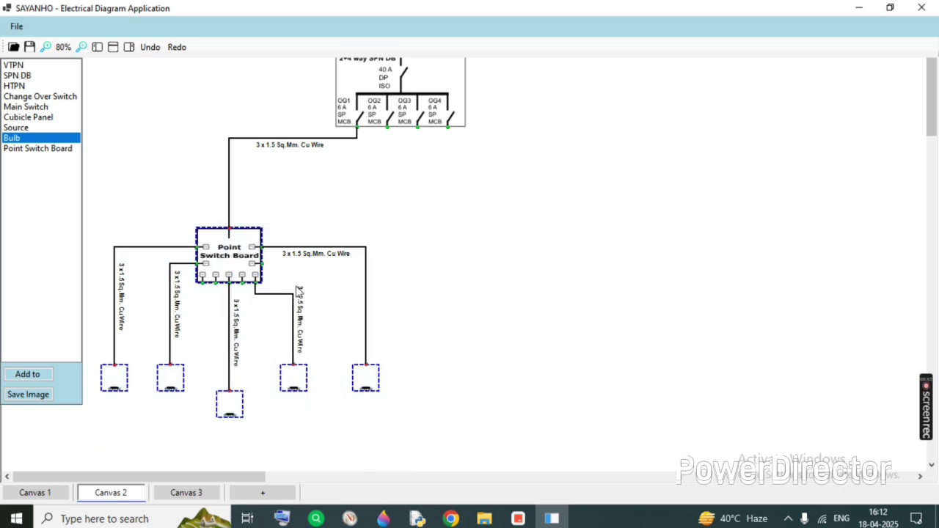
pyautogui.rightClick(503, 233)
pyautogui.click(550, 253)
pyautogui.moveTo(665, 265); pyautogui.dragTo(592, 282)
pyautogui.moveTo(387, 126); pyautogui.dragTo(595, 264)
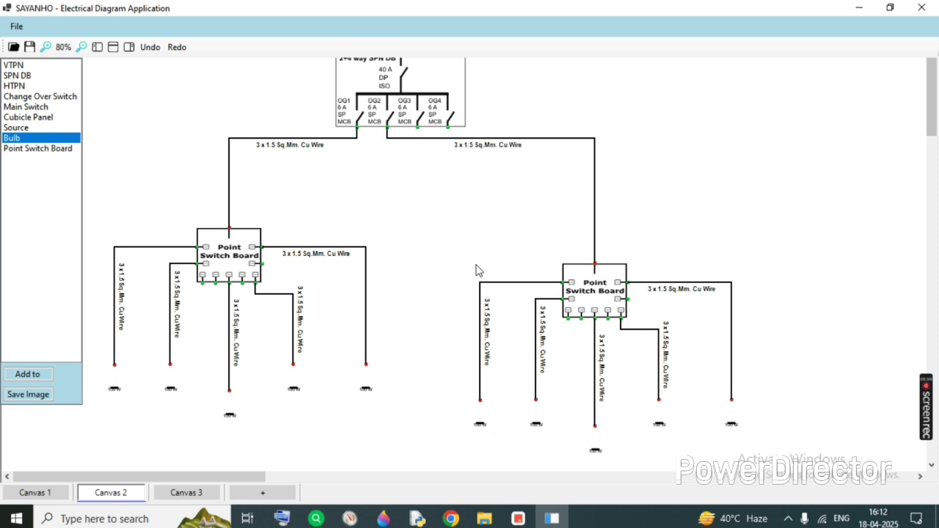
# - Set the left board's second bulb to 80 W and the right board's middle bulb to 90 W
pyautogui.scroll(-2, 617, 401)
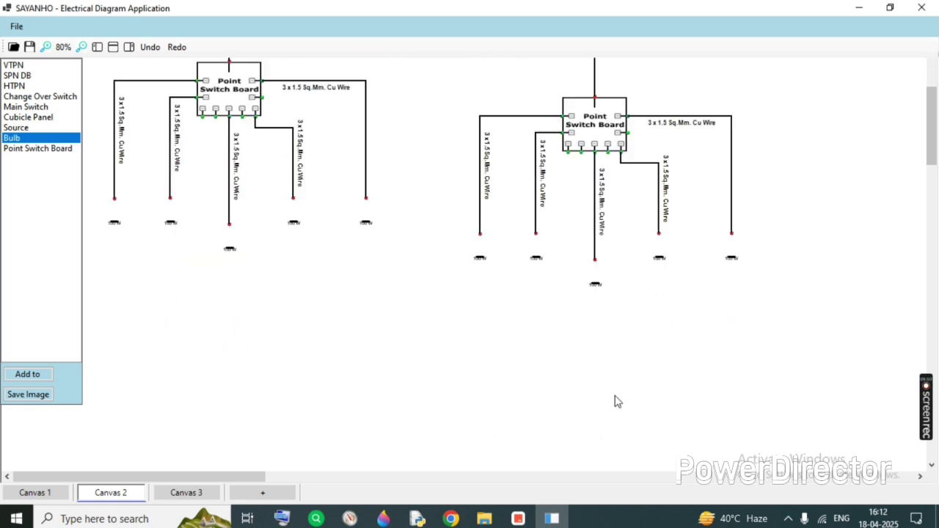
pyautogui.doubleClick(171, 219)
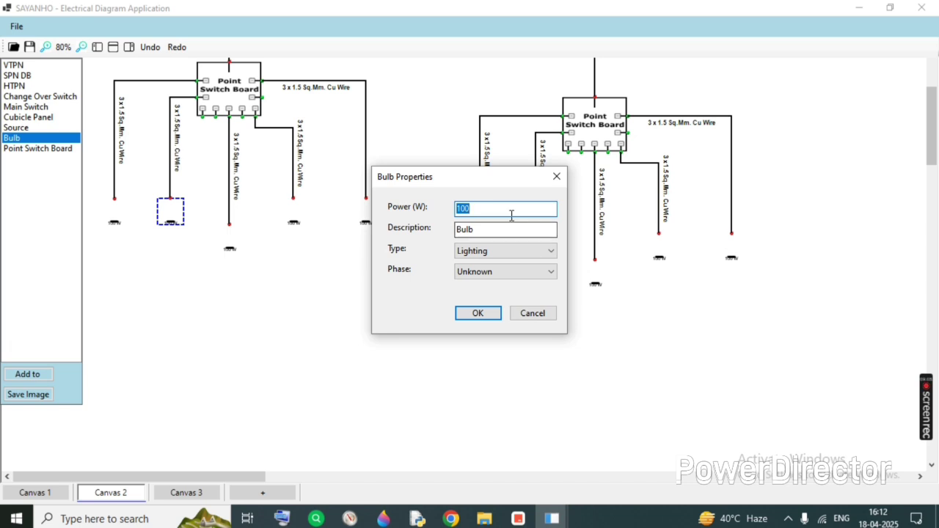
pyautogui.write('80')
pyautogui.press('Return')
pyautogui.doubleClick(593, 284)
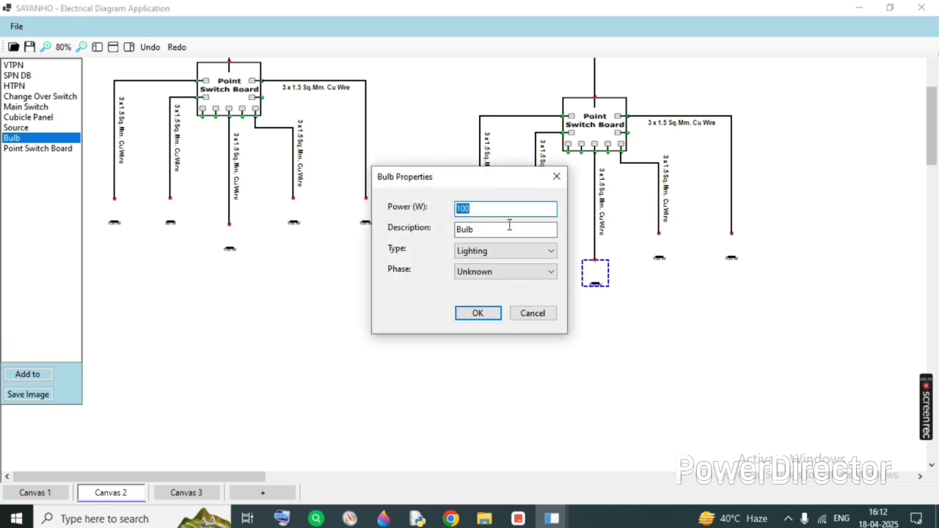
pyautogui.write('90')
pyautogui.press('Return')
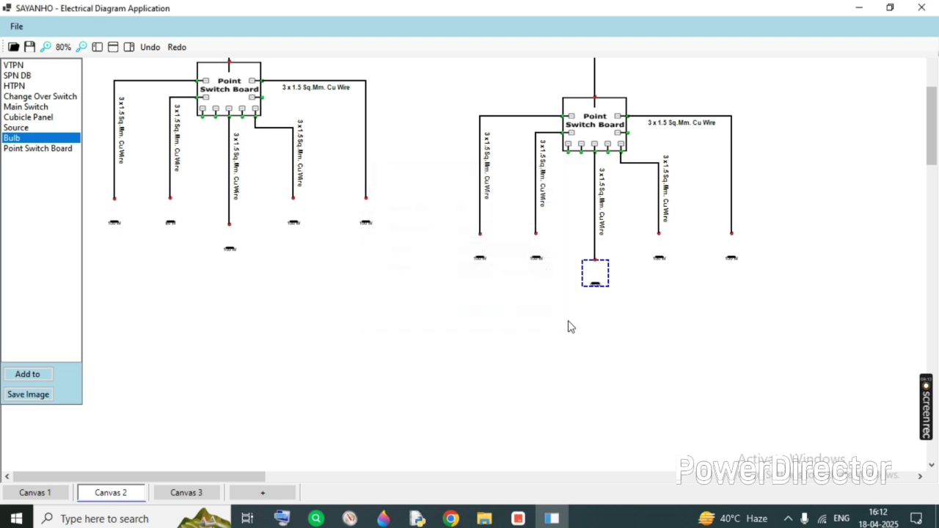
# - Add a bulb between the right board's last two bulbs, slightly lower, and wire it to the board's free lower right output
pyautogui.scroll(5, 701, 361)
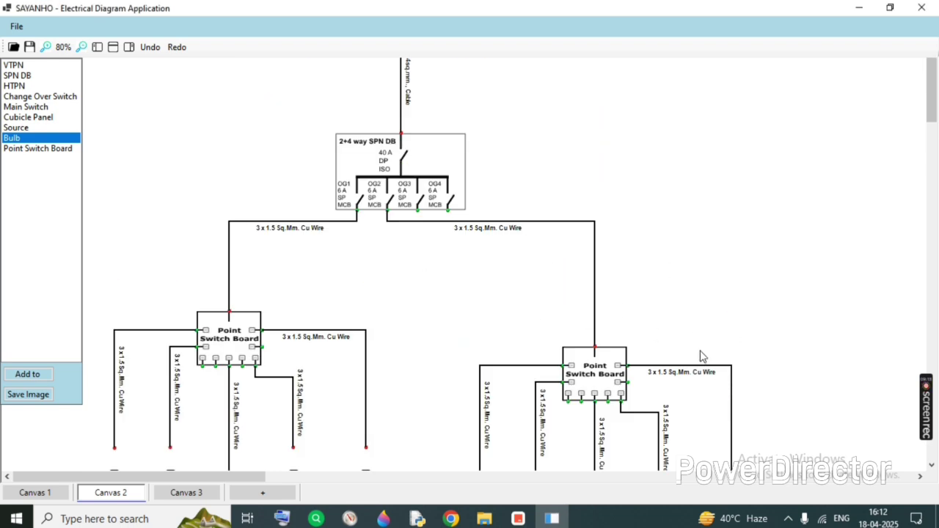
pyautogui.scroll(-3, 496, 283)
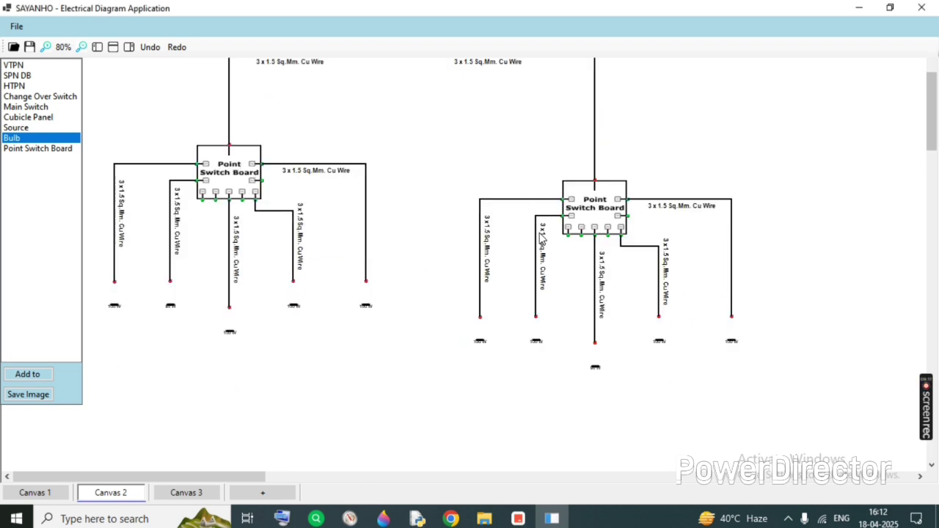
pyautogui.moveTo(46, 140); pyautogui.dragTo(700, 360)
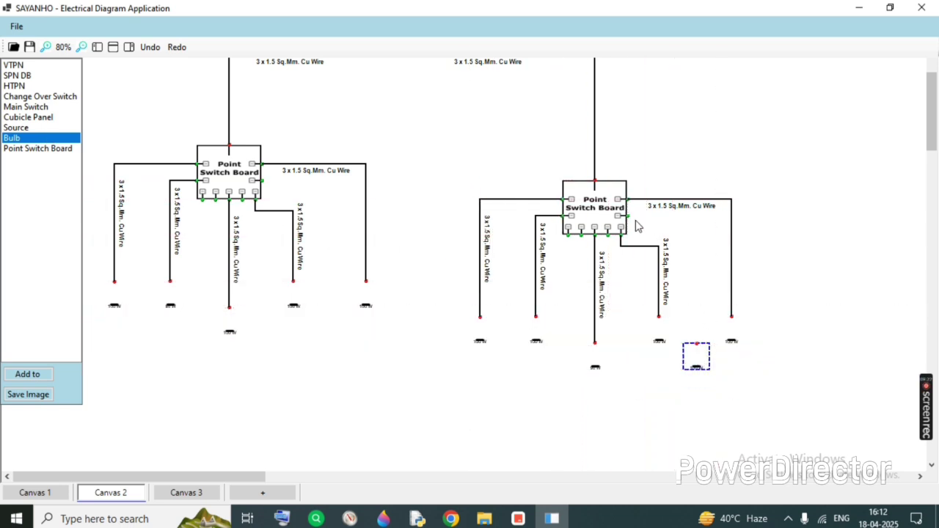
pyautogui.moveTo(628, 217); pyautogui.dragTo(702, 348)
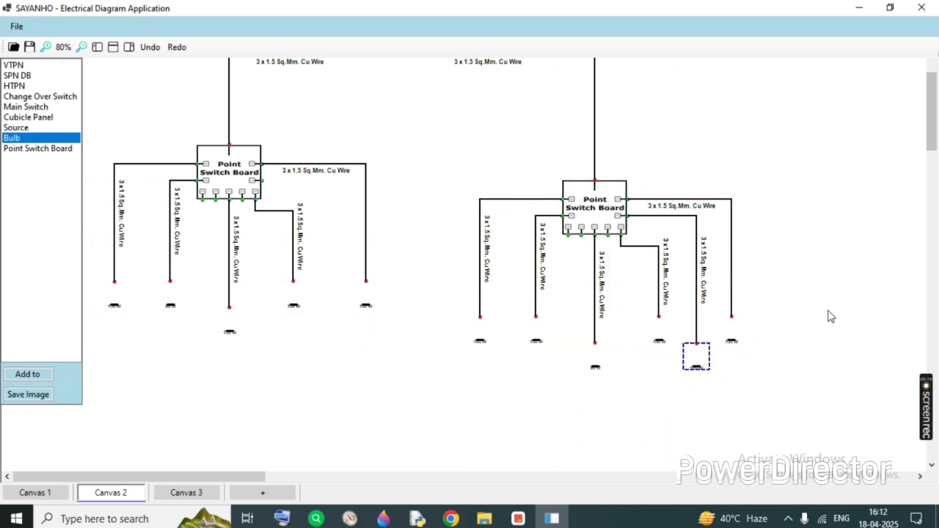
# - Add a source on Canvas 1, above and to the right of the right main switch
pyautogui.scroll(3, 830, 284)
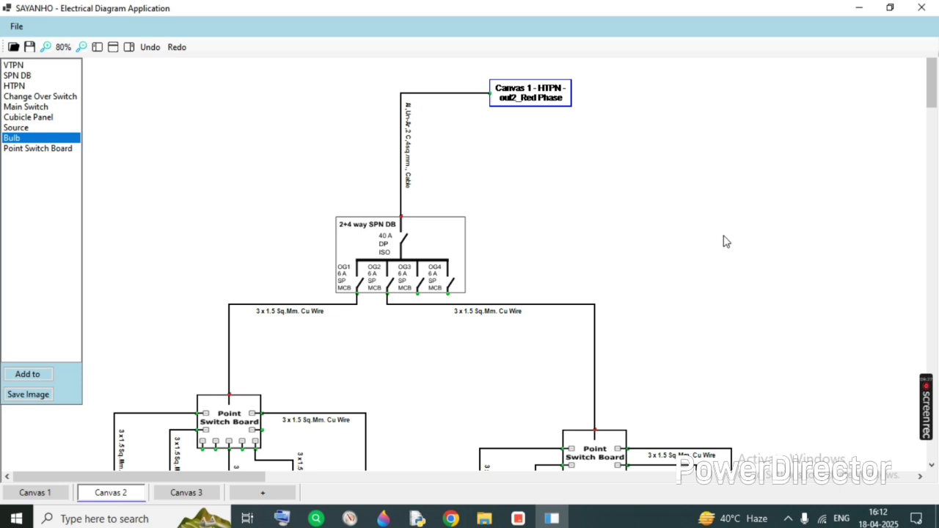
pyautogui.click(34, 493)
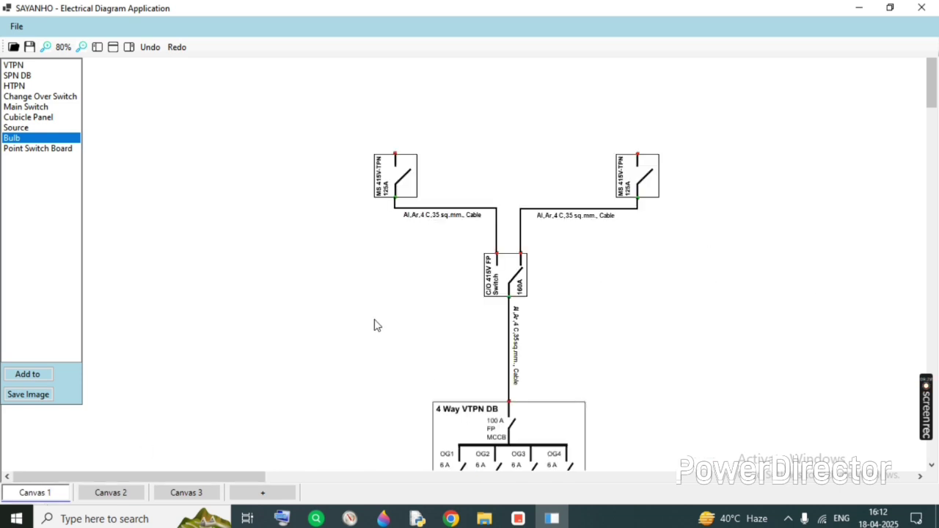
pyautogui.click(24, 130)
pyautogui.moveTo(462, 241); pyautogui.dragTo(750, 103)
# - Confirm the source as 3-phase, 415 V, 50 Hz and wire it to the right main switch's input
pyautogui.doubleClick(750, 103)
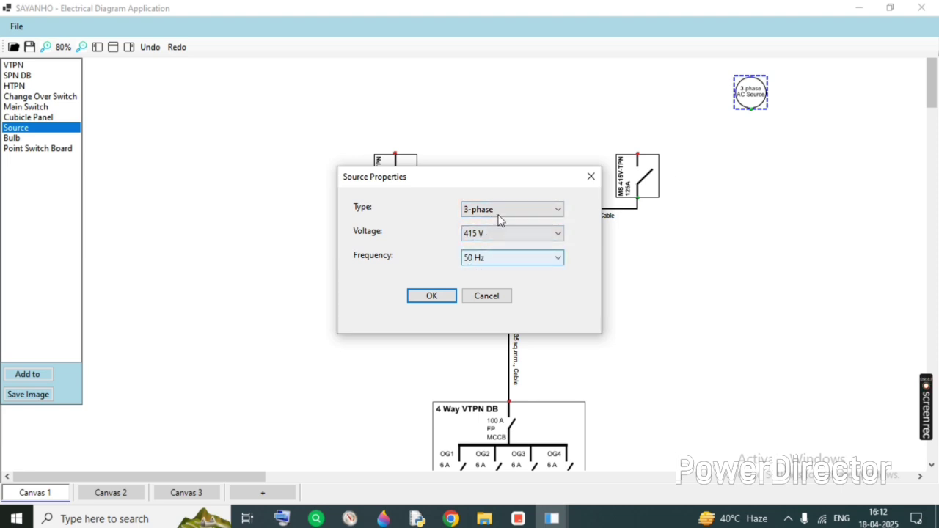
pyautogui.click(498, 214)
pyautogui.click(491, 235)
pyautogui.click(491, 235)
pyautogui.click(491, 235)
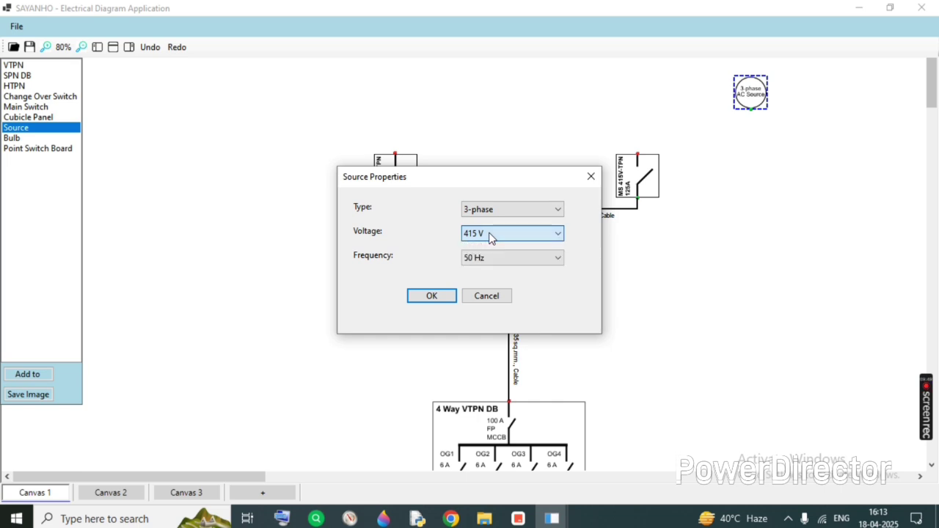
pyautogui.click(430, 296)
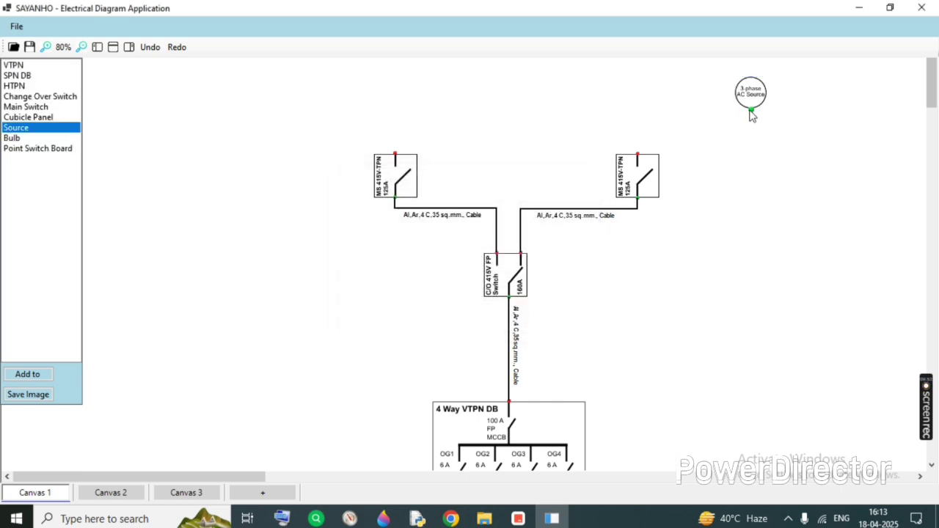
pyautogui.moveTo(752, 110); pyautogui.dragTo(637, 155)
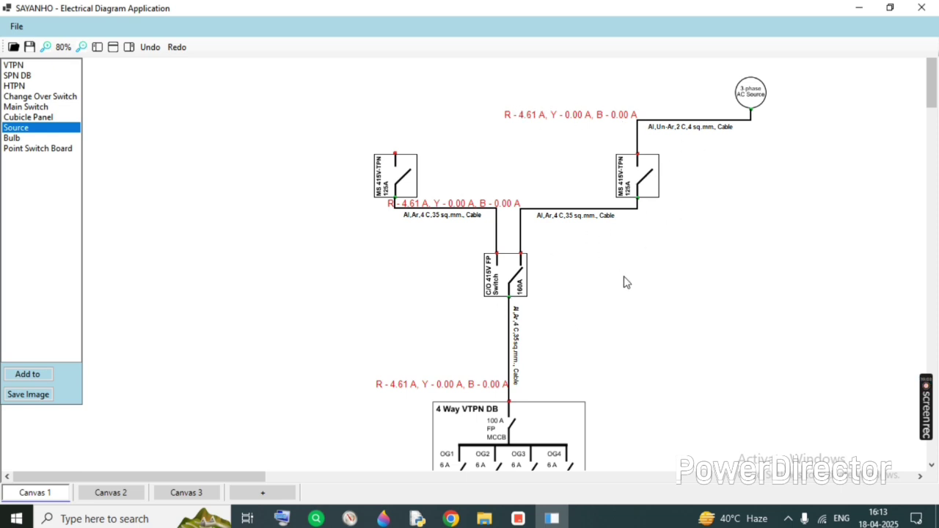
# - Move the 9466 reference point on Canvas 3 up and left, near the middle of the sheet's upper area
pyautogui.scroll(-3, 624, 283)
pyautogui.scroll(3, 625, 282)
pyautogui.scroll(-7, 537, 212)
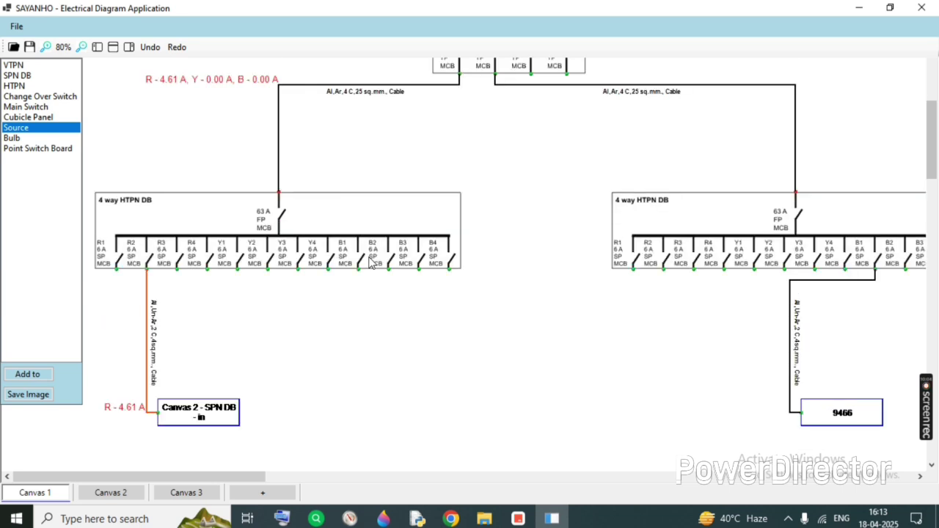
pyautogui.scroll(-3, 798, 361)
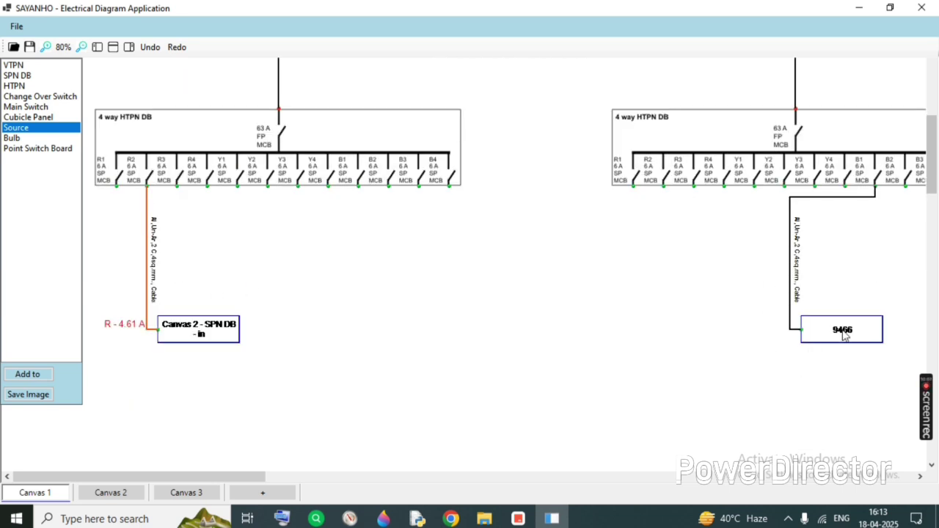
pyautogui.click(196, 502)
pyautogui.scroll(3, 698, 296)
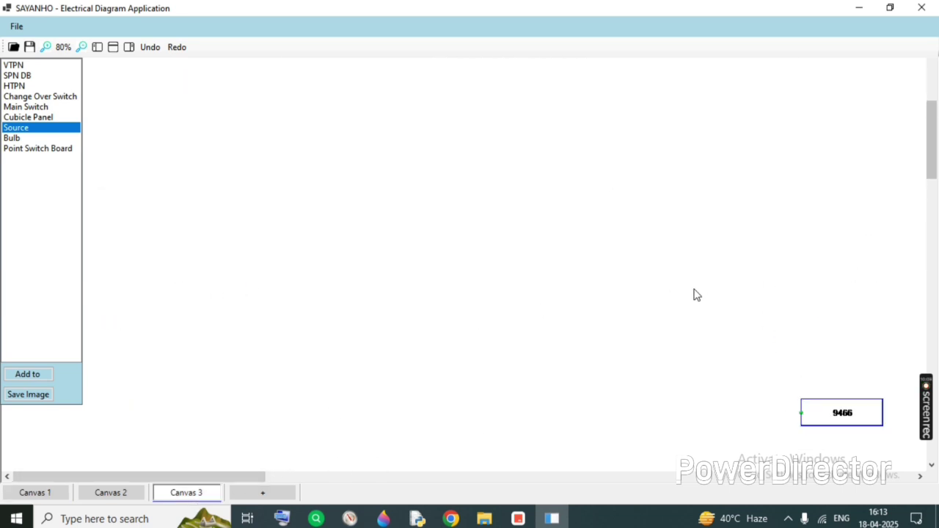
pyautogui.moveTo(825, 429); pyautogui.dragTo(550, 164)
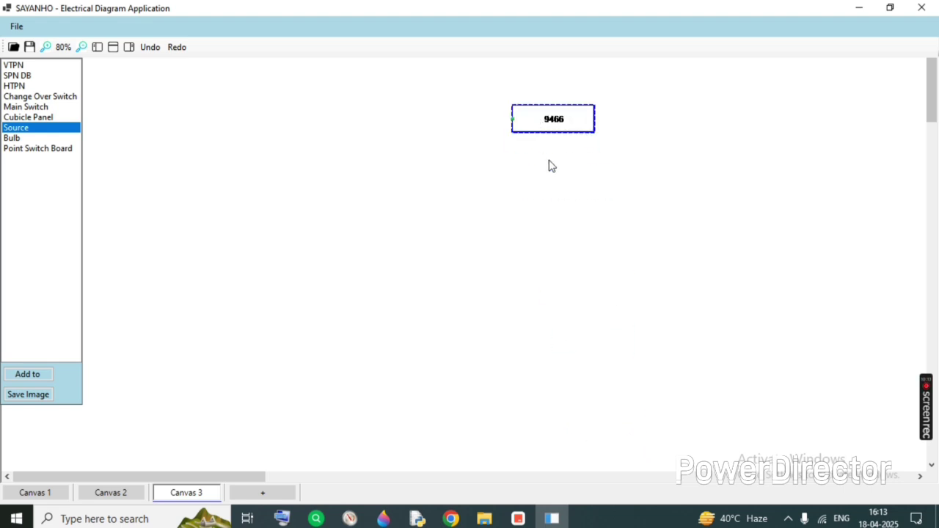
# - Examine the phase currents on Canvas 1 from the source down to the two HTPN DB reference points
pyautogui.click(34, 492)
pyautogui.scroll(-15, 560, 316)
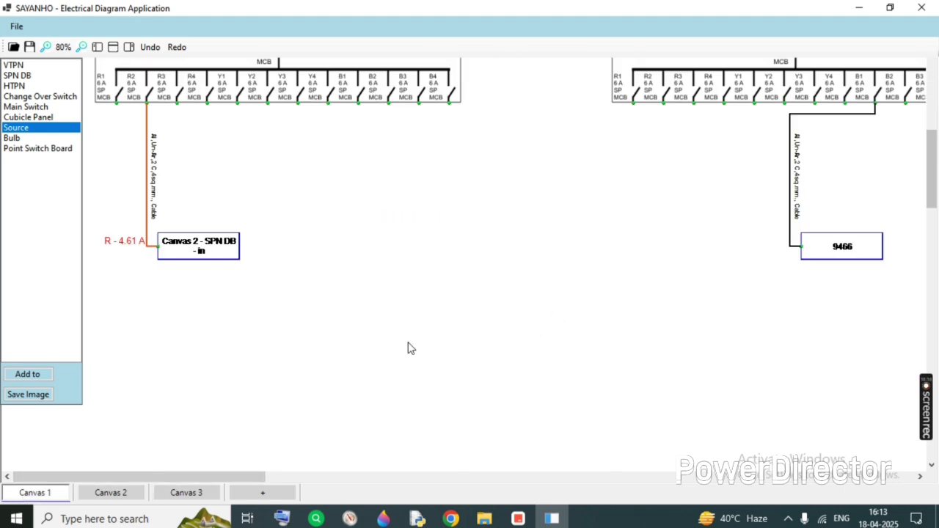
pyautogui.scroll(1, 267, 171)
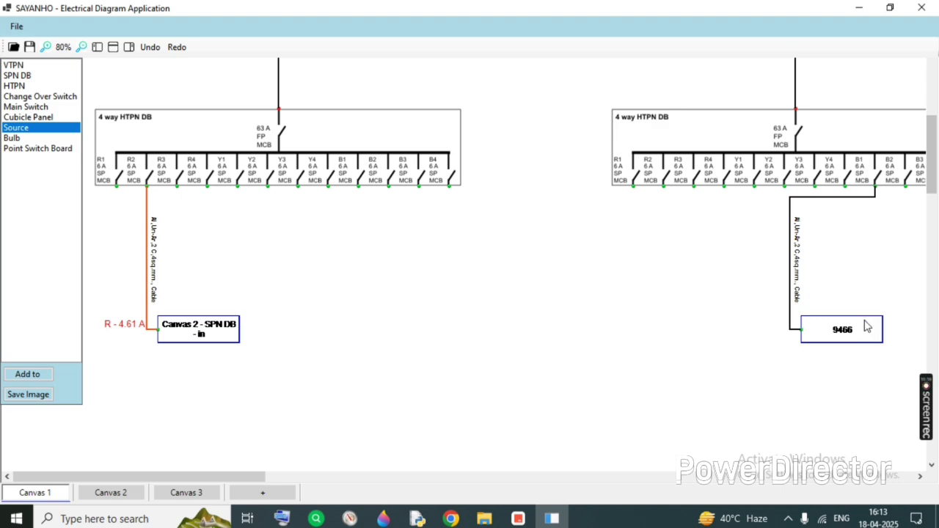
pyautogui.scroll(6, 630, 352)
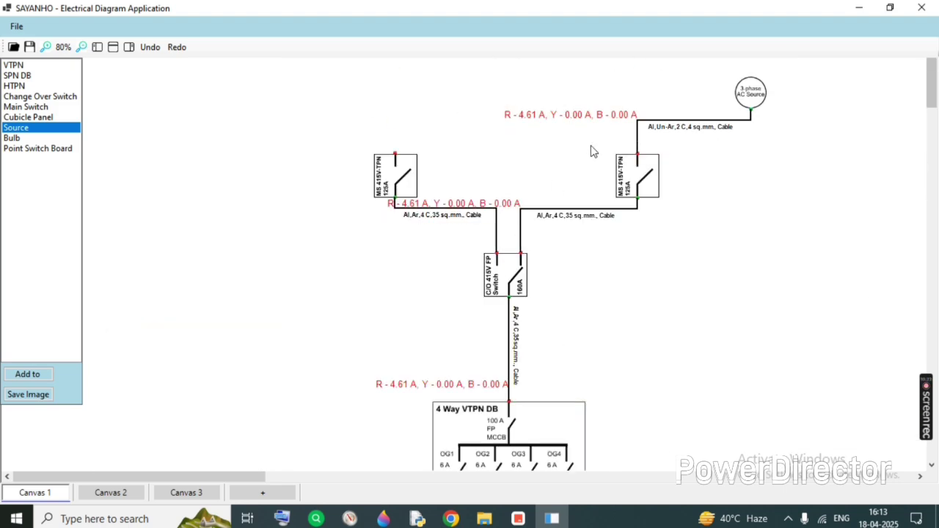
pyautogui.scroll(-7, 555, 360)
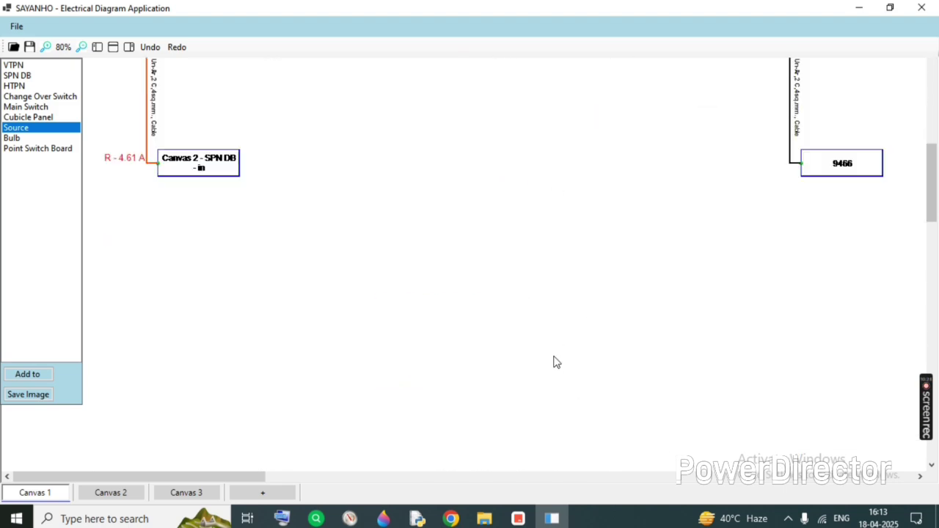
pyautogui.scroll(1, 555, 360)
# - Copy the SPN DB together with both point switch boards and all their bulbs on Canvas 2
pyautogui.click(120, 498)
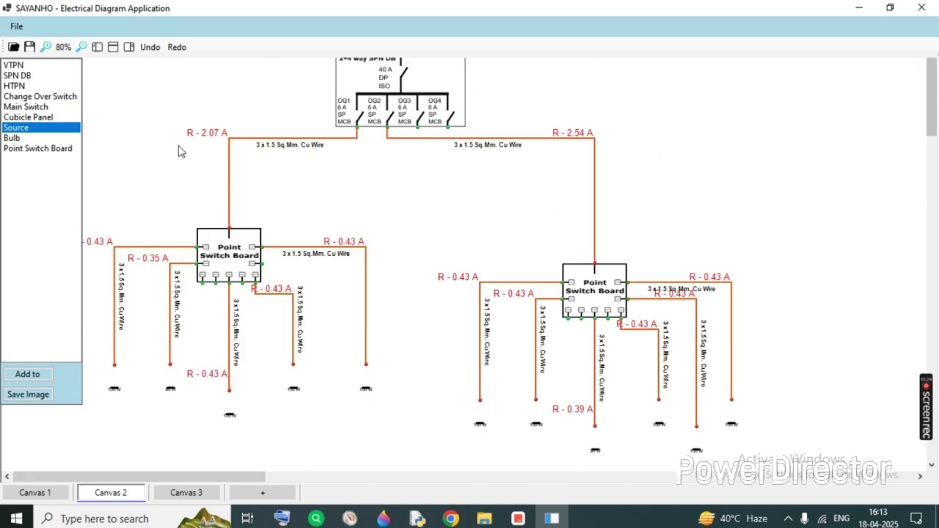
pyautogui.moveTo(86, 65); pyautogui.dragTo(829, 484)
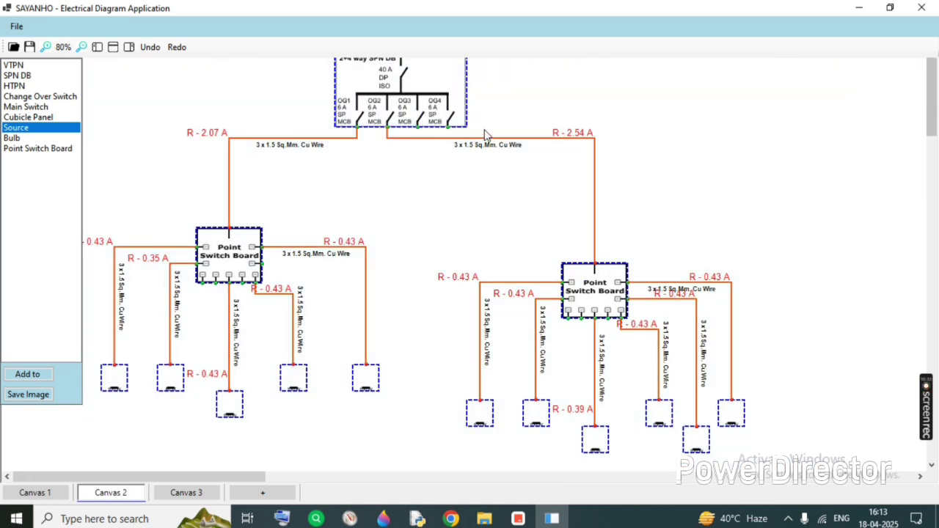
pyautogui.rightClick(459, 99)
pyautogui.click(513, 122)
# - Paste the copied circuit on Canvas 3 below the raised 9466 reference point and wire the SPN DB's input to that reference
pyautogui.click(189, 494)
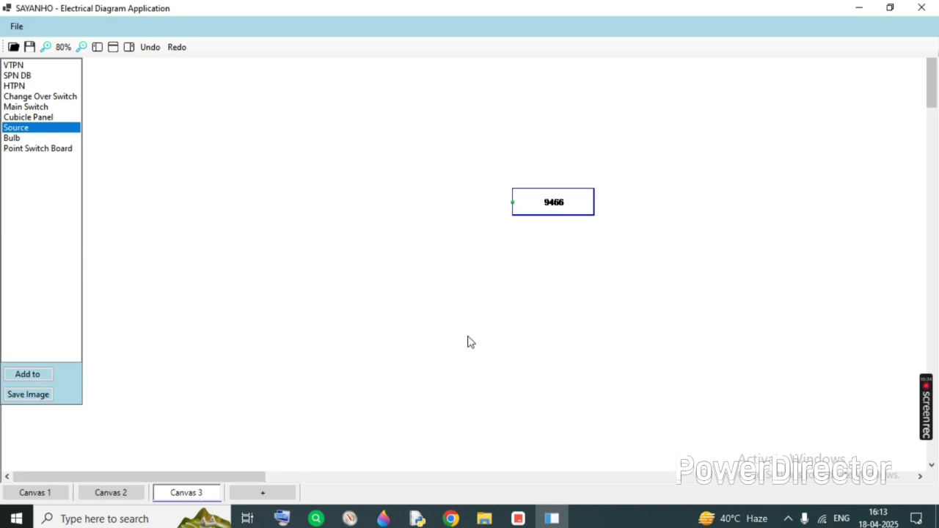
pyautogui.moveTo(558, 202); pyautogui.dragTo(593, 92)
pyautogui.rightClick(426, 211)
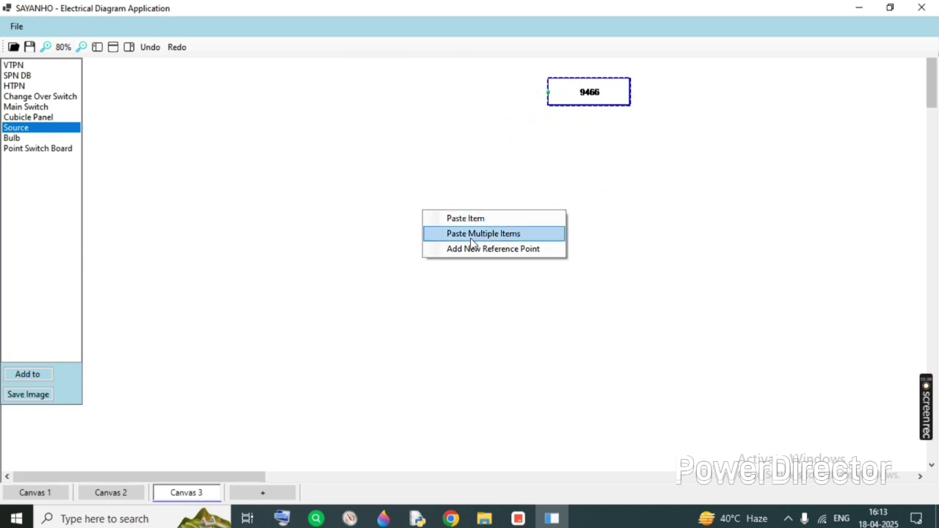
pyautogui.click(481, 233)
pyautogui.moveTo(348, 379); pyautogui.dragTo(310, 399)
pyautogui.click(411, 185)
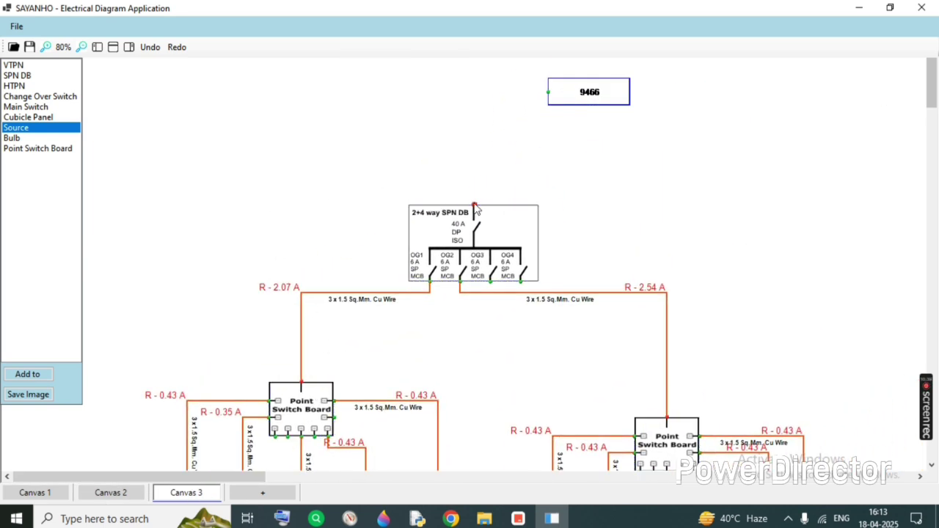
pyautogui.moveTo(475, 205); pyautogui.dragTo(549, 94)
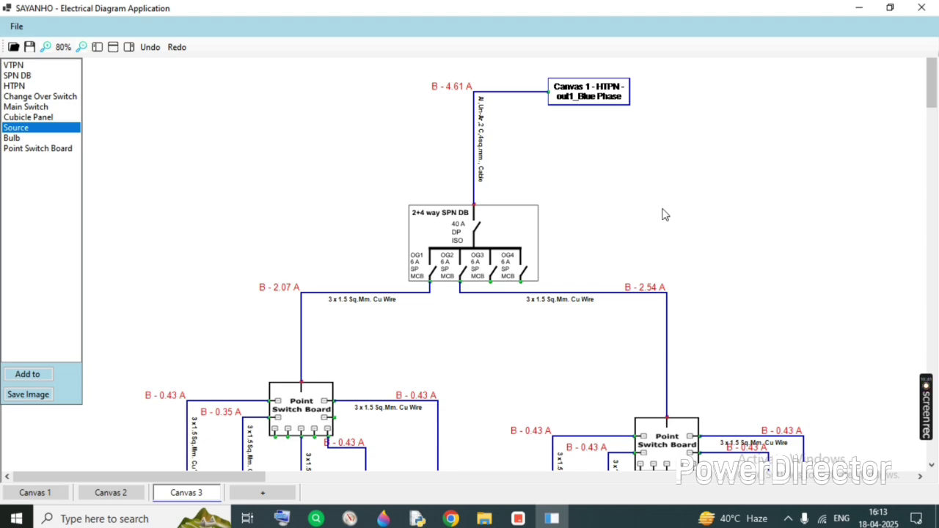
# - Examine the phase currents on Canvas 3's circuits and along the VTPN and HTPN feeders on Canvas 1
pyautogui.click(34, 493)
pyautogui.scroll(-5, 727, 354)
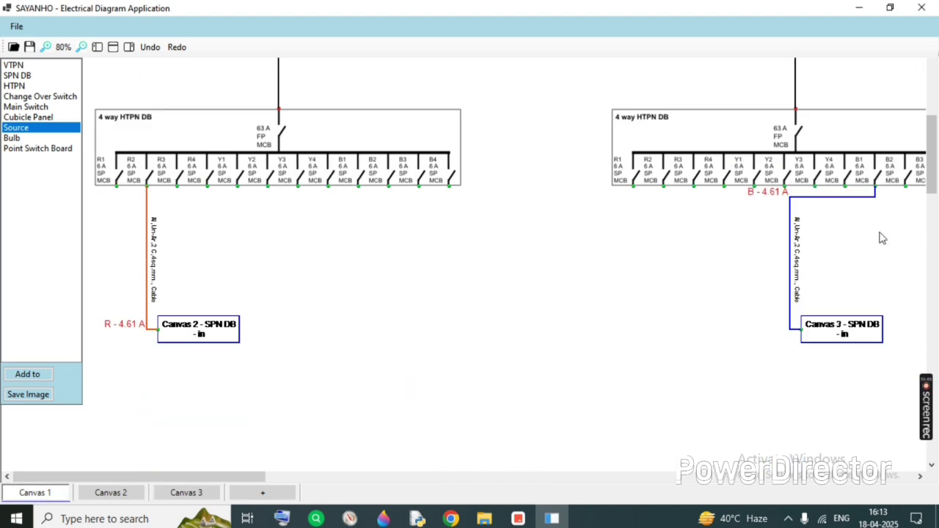
pyautogui.click(186, 493)
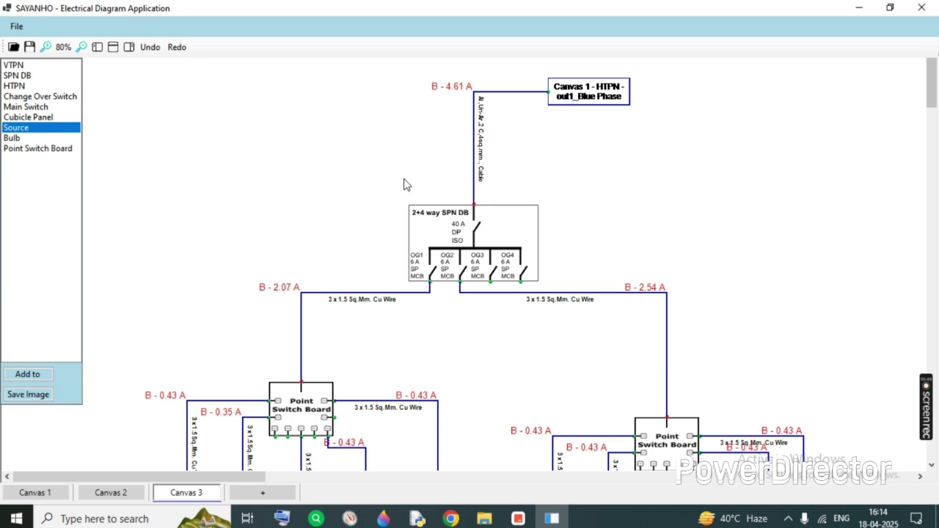
pyautogui.scroll(-3, 653, 314)
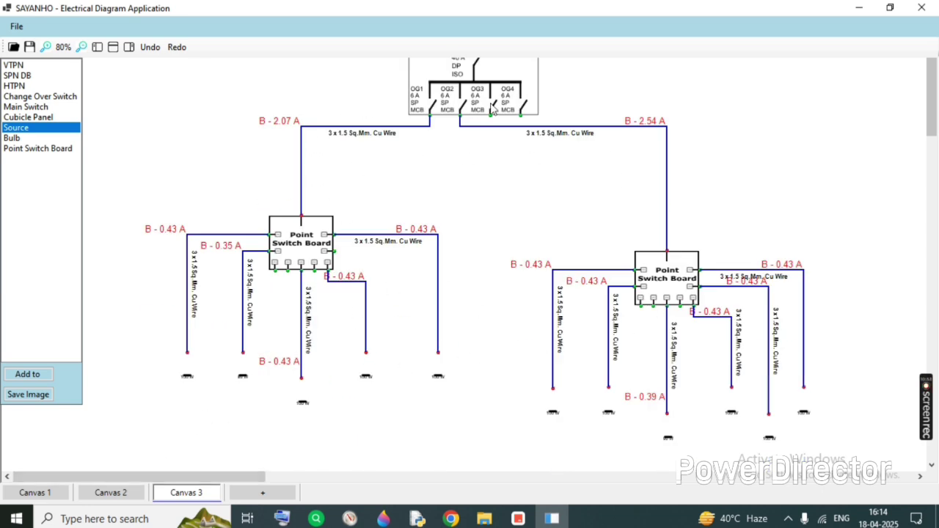
pyautogui.click(136, 497)
pyautogui.click(33, 492)
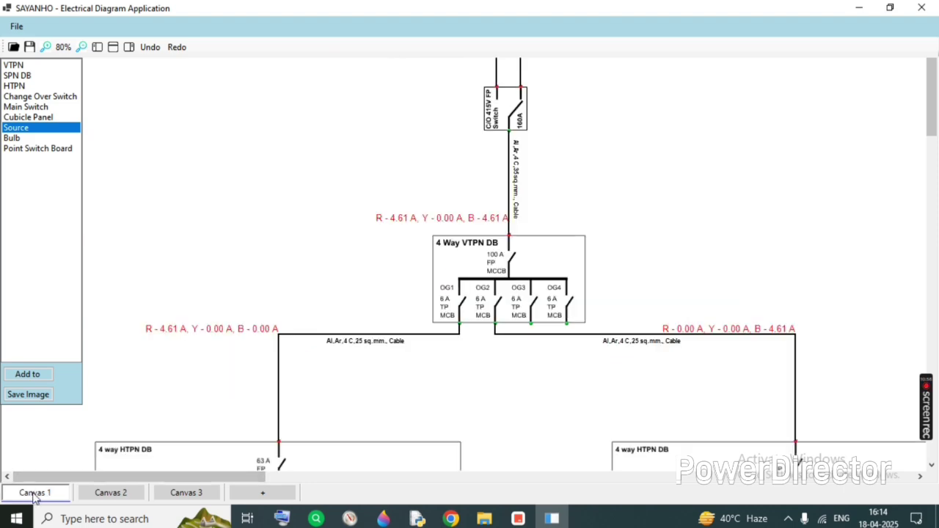
# - Compare the VTPN DB's incoming phase currents with those on the two HTPN DB feeders on Canvas 1
pyautogui.scroll(-7, 299, 339)
pyautogui.scroll(4, 328, 371)
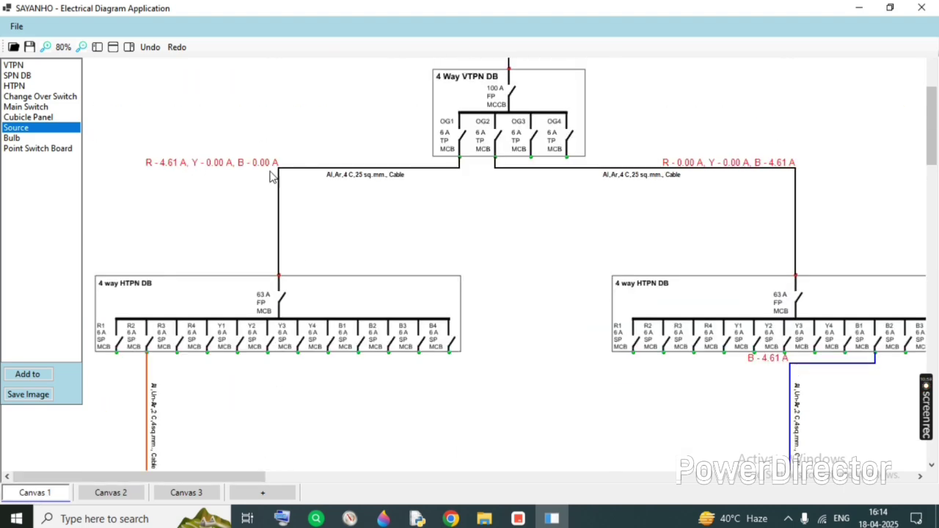
pyautogui.scroll(2, 271, 188)
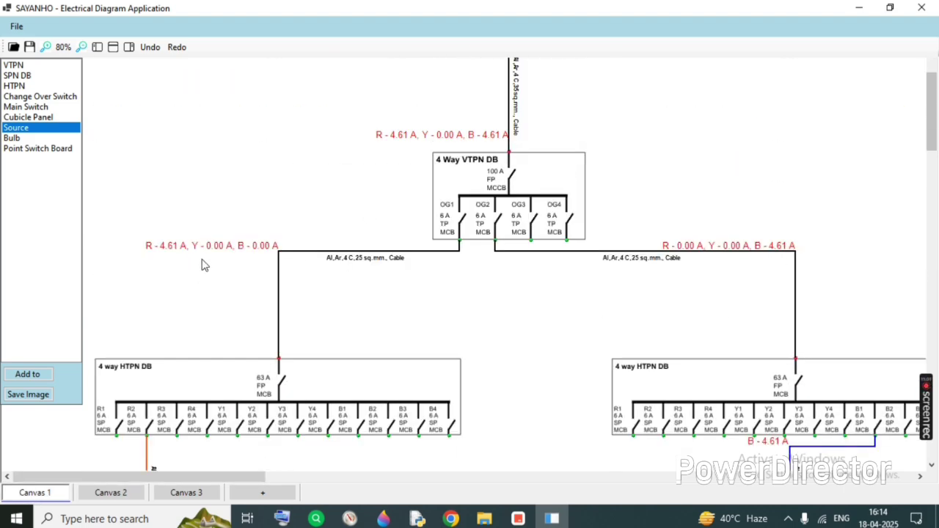
pyautogui.scroll(4, 542, 286)
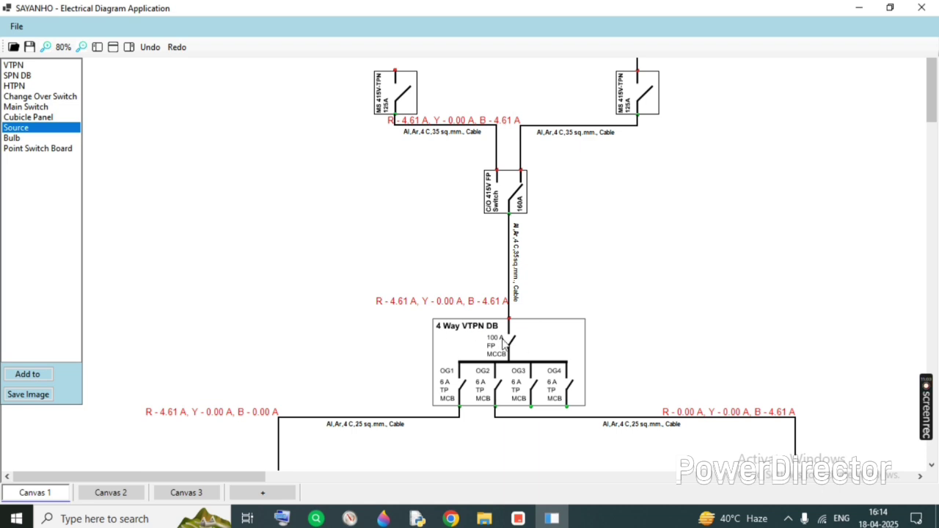
pyautogui.scroll(-6, 505, 270)
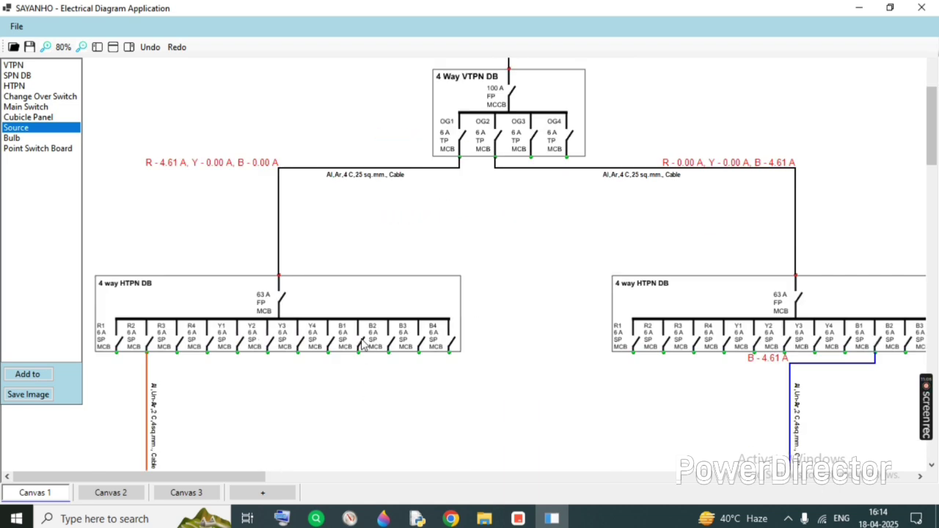
# - Delete the bulb directly below the centre of the right-hand point switch board on Canvas 3
pyautogui.click(188, 494)
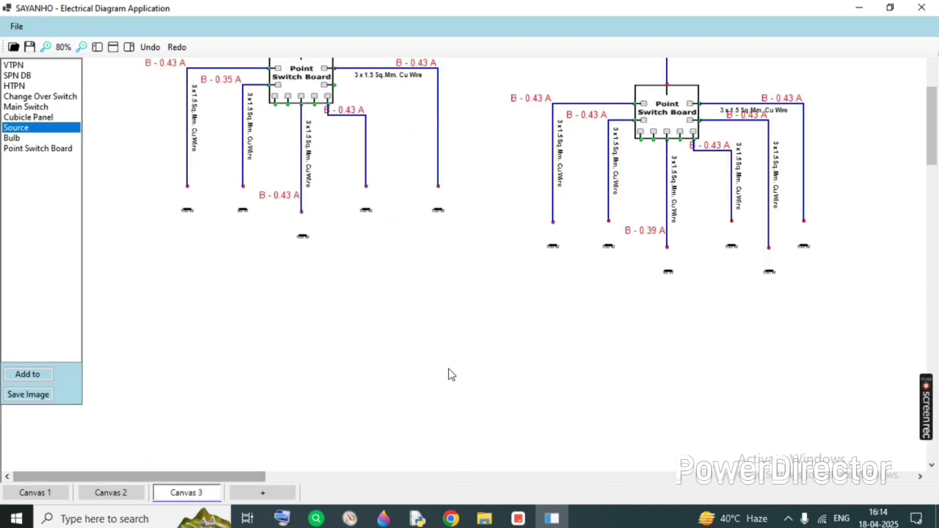
pyautogui.scroll(2, 719, 371)
pyautogui.click(668, 350)
pyautogui.press('Delete')
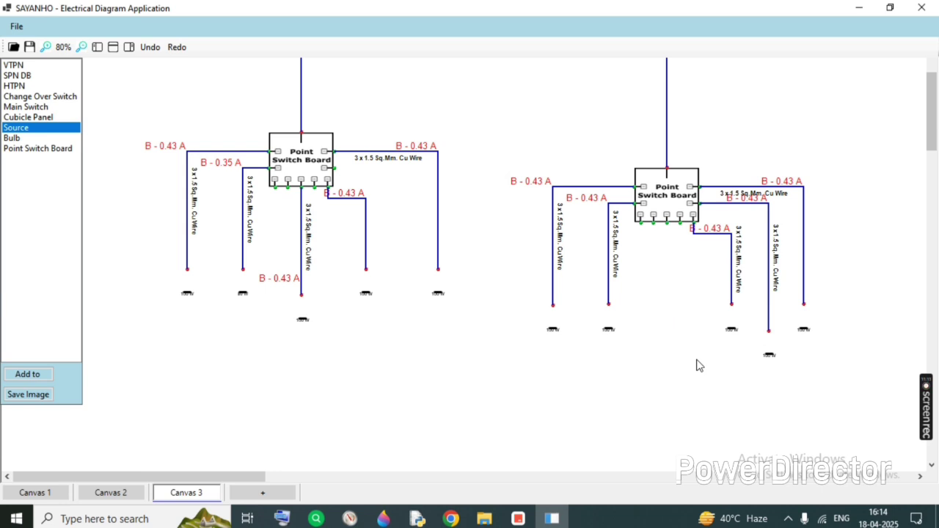
# - Check on Canvas 1 how the bulb's removal changes the phase currents at the VTPN DB and both HTPN feeders
pyautogui.click(34, 492)
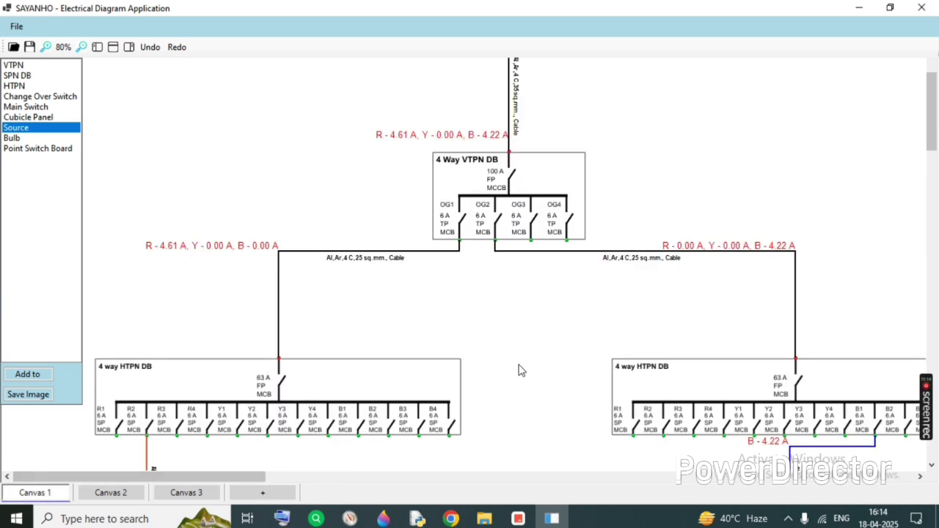
pyautogui.scroll(2, 717, 304)
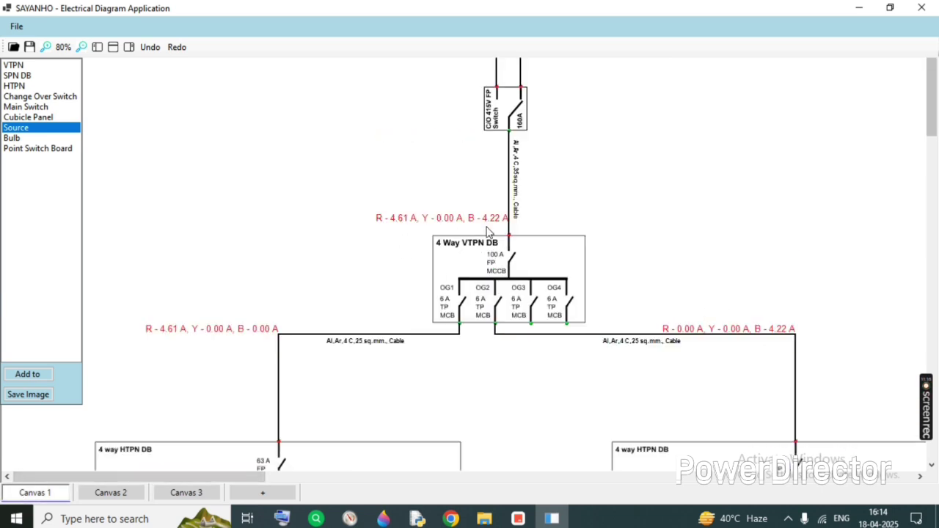
pyautogui.scroll(2, 610, 259)
pyautogui.scroll(-3, 610, 260)
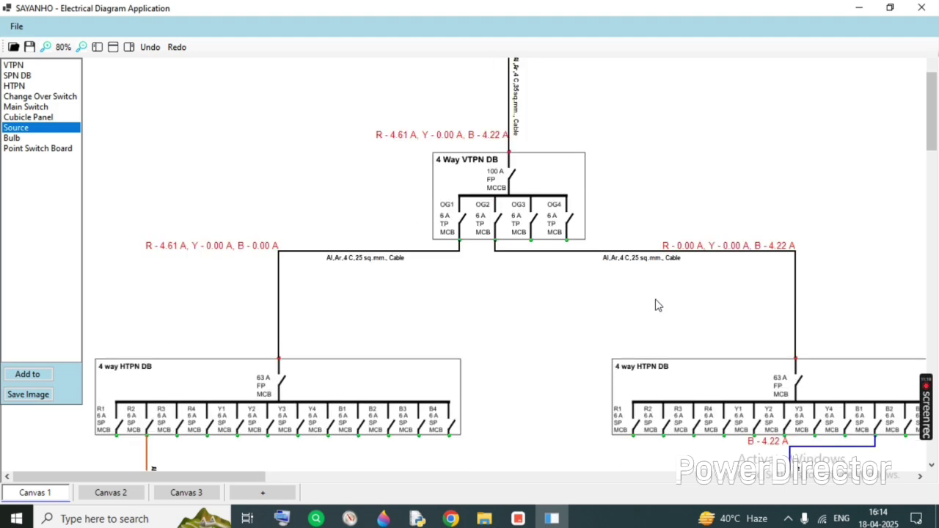
pyautogui.scroll(-2, 657, 305)
pyautogui.scroll(2, 505, 352)
pyautogui.scroll(-2, 505, 352)
# - Set the O/G R-2 breaker of the HTPN DB feeding Canvas 2 to 10 A and save its properties
pyautogui.doubleClick(301, 235)
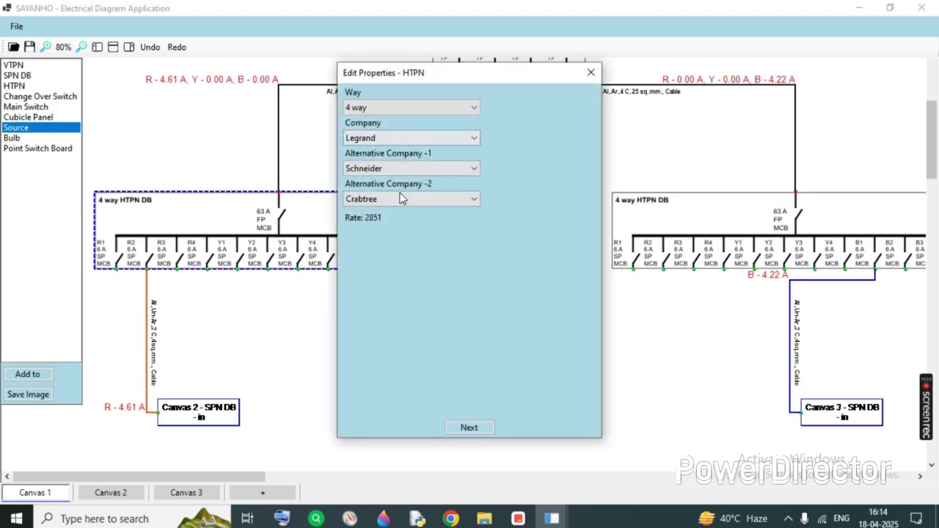
pyautogui.click(472, 429)
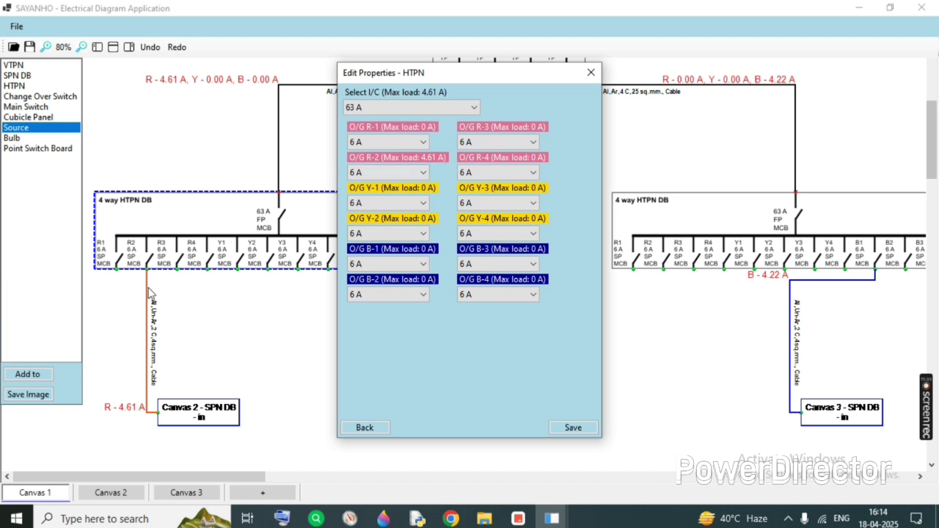
pyautogui.click(414, 171)
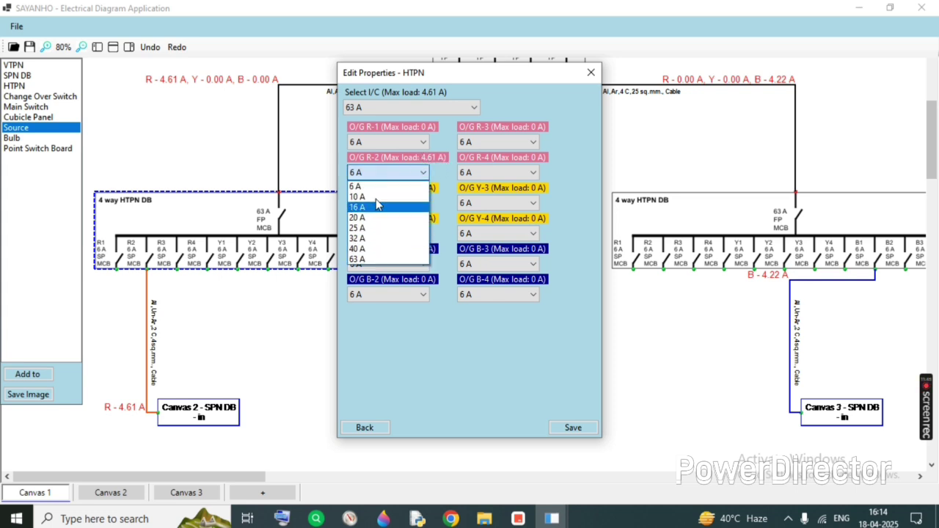
pyautogui.click(378, 197)
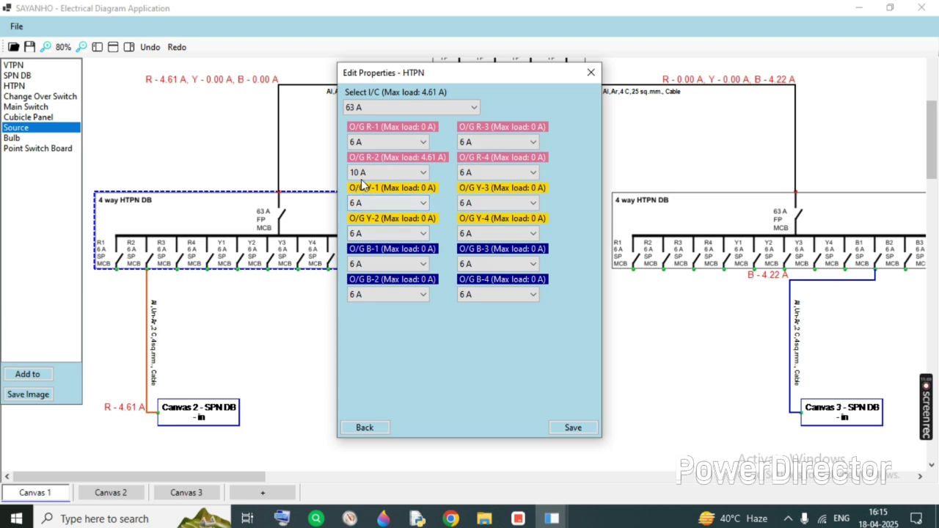
pyautogui.click(565, 428)
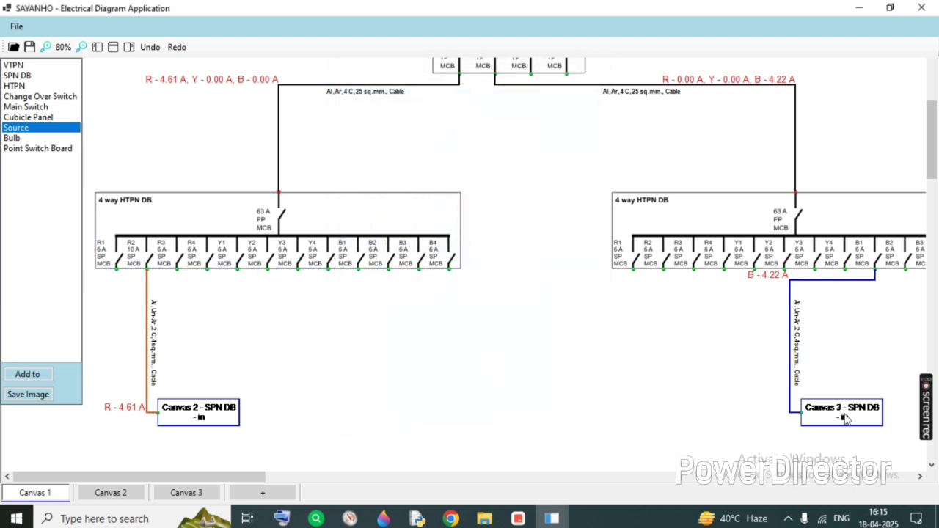
# - Try 32 A and 25 A for the 4 way VTPN DB's O/G-1 breaker, settle on 40 A and save its properties
pyautogui.scroll(1, 530, 344)
pyautogui.scroll(1, 546, 286)
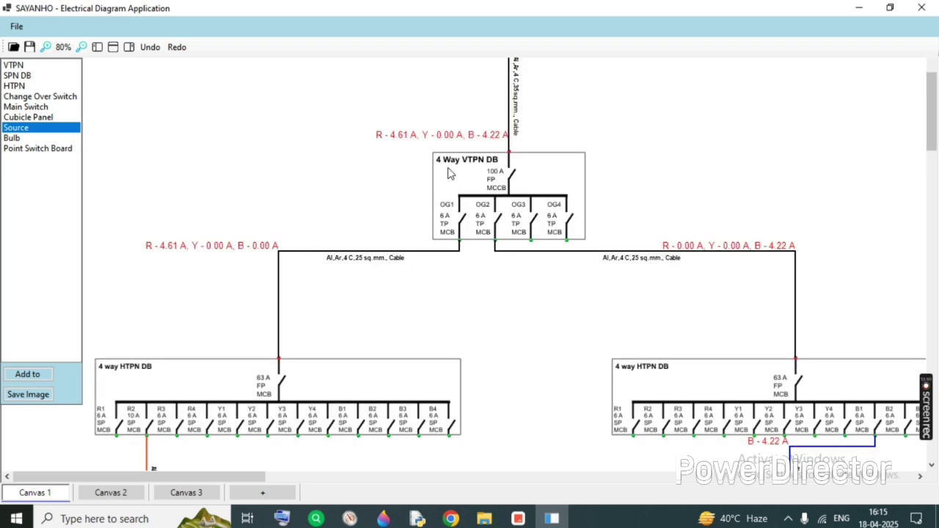
pyautogui.scroll(-3, 392, 331)
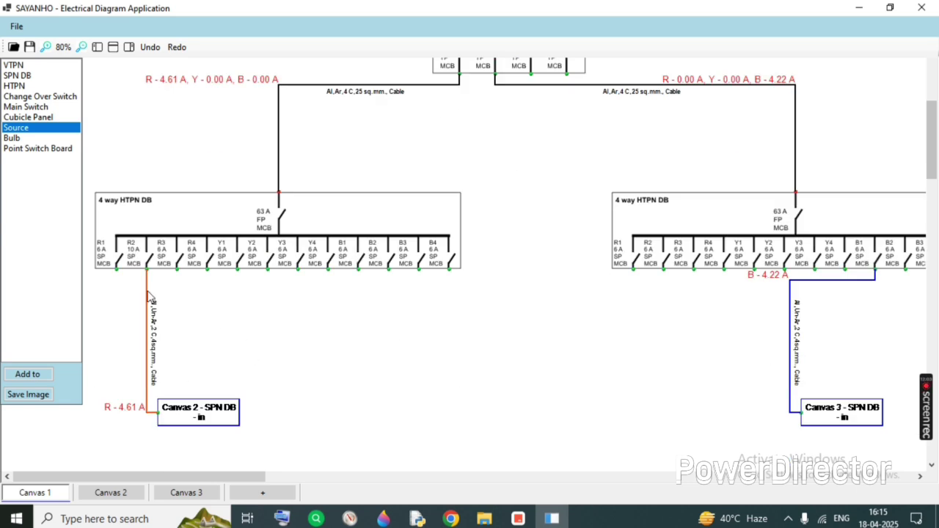
pyautogui.scroll(3, 392, 330)
pyautogui.doubleClick(503, 202)
pyautogui.click(469, 427)
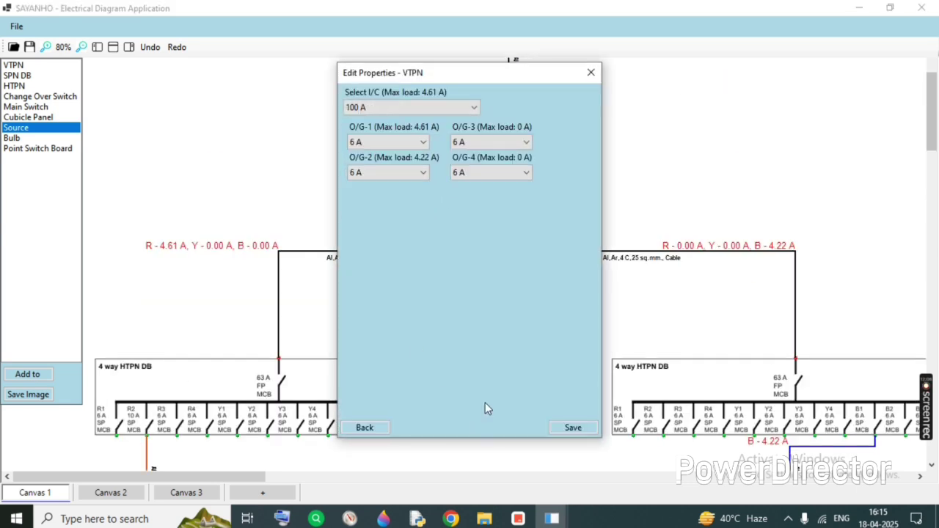
pyautogui.click(404, 143)
pyautogui.click(367, 207)
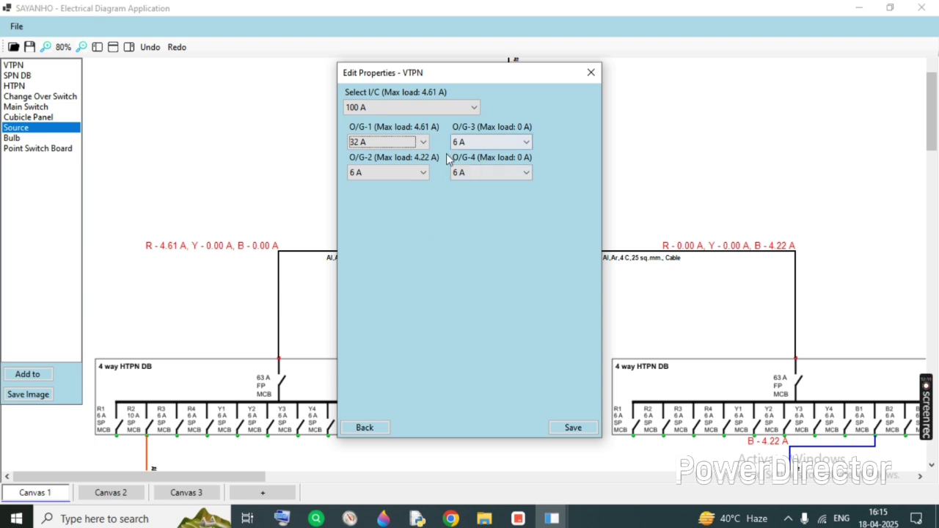
pyautogui.click(410, 142)
pyautogui.click(380, 195)
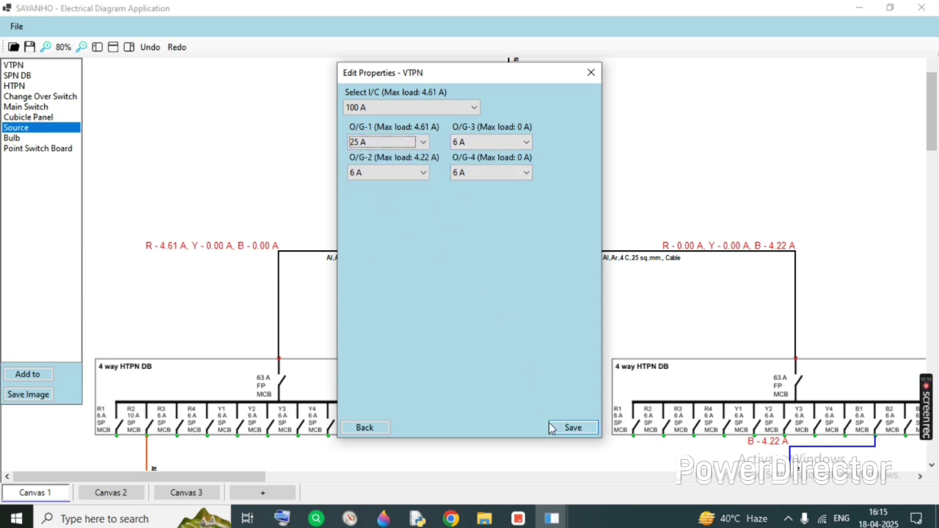
pyautogui.click(380, 142)
pyautogui.click(370, 218)
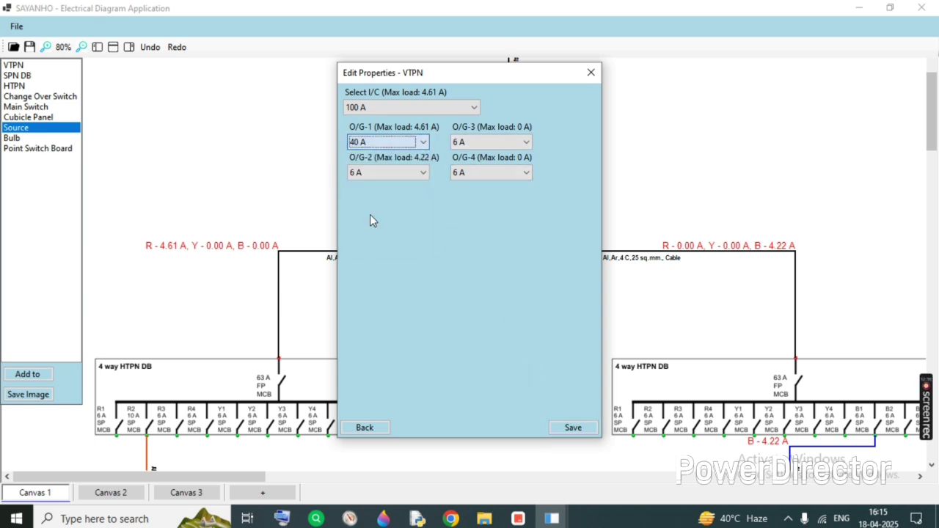
pyautogui.click(573, 428)
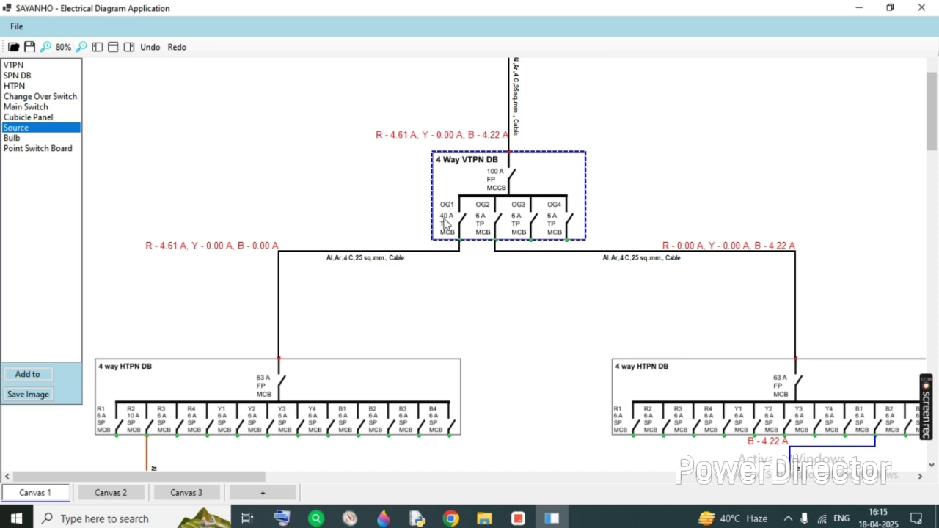
# - Examine the phase currents and cables from the source to the VTPN DB on Canvas 1 and at Canvas 3's SPN DB
pyautogui.scroll(3, 484, 279)
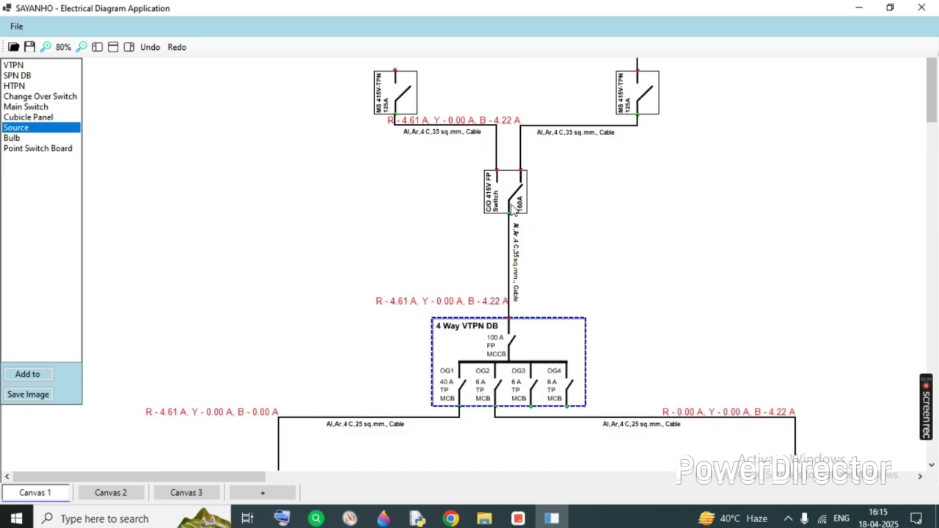
pyautogui.scroll(1, 516, 200)
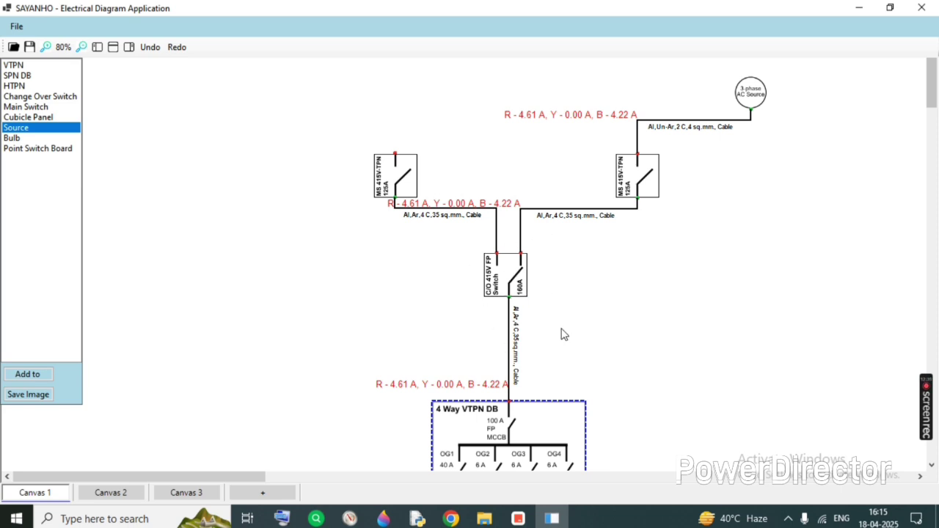
pyautogui.scroll(-1, 728, 305)
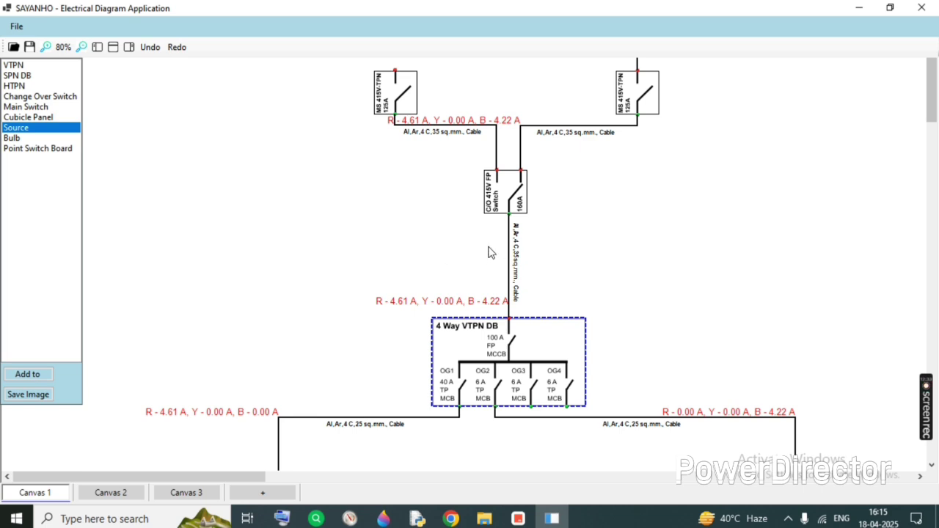
pyautogui.scroll(1, 443, 280)
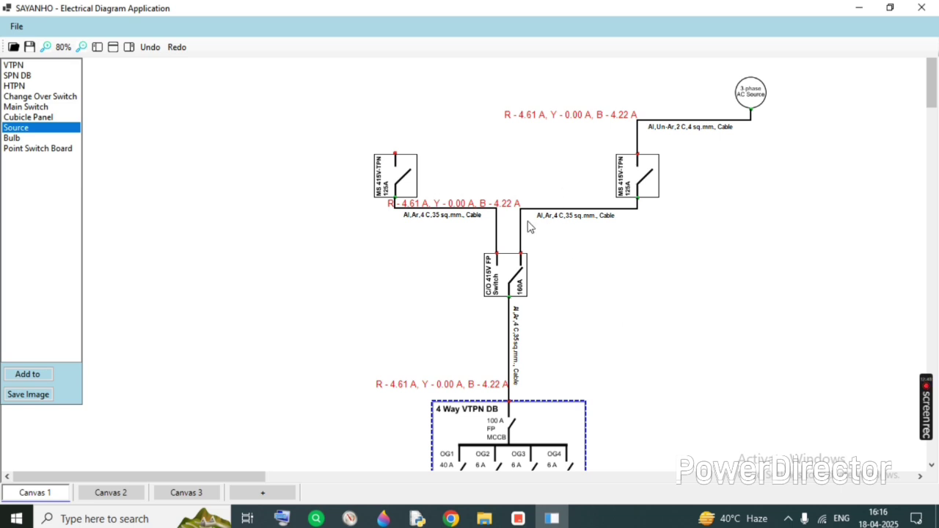
pyautogui.scroll(-3, 631, 227)
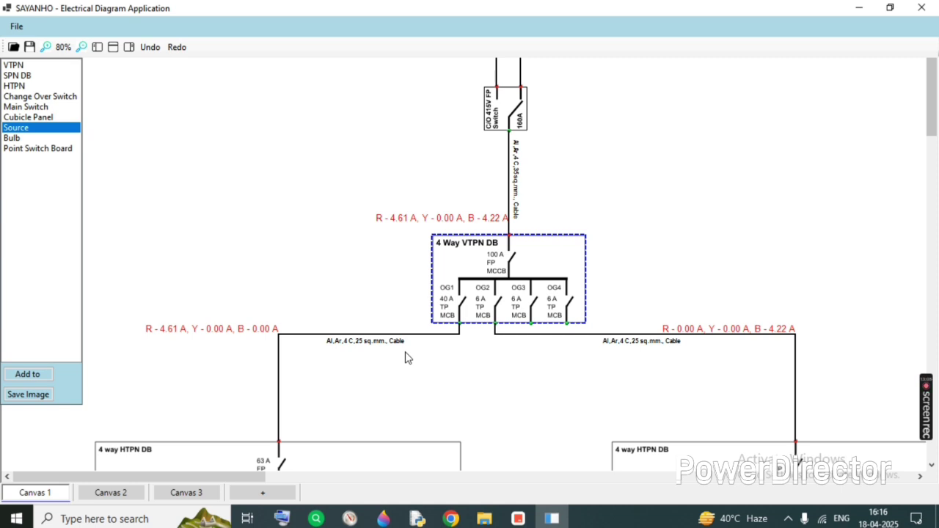
pyautogui.scroll(-1, 327, 216)
pyautogui.click(188, 492)
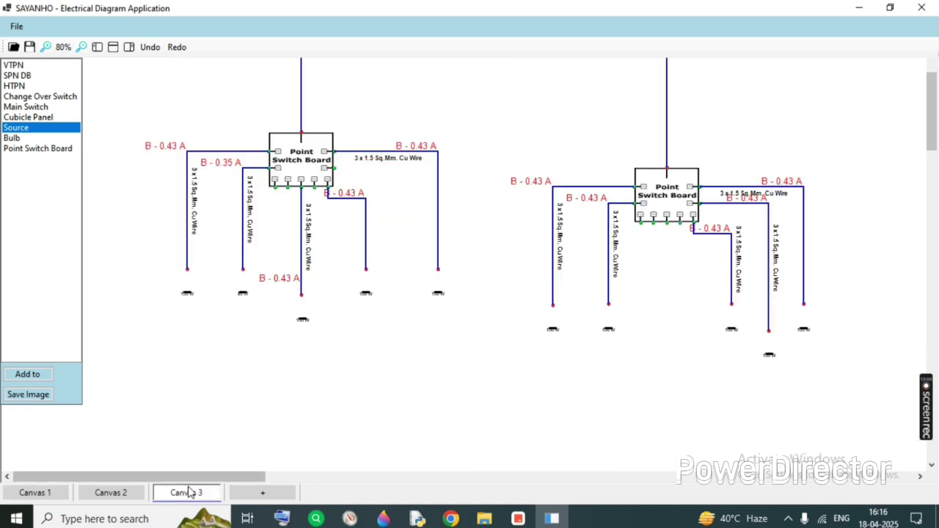
pyautogui.scroll(-1, 356, 343)
pyautogui.scroll(4, 356, 345)
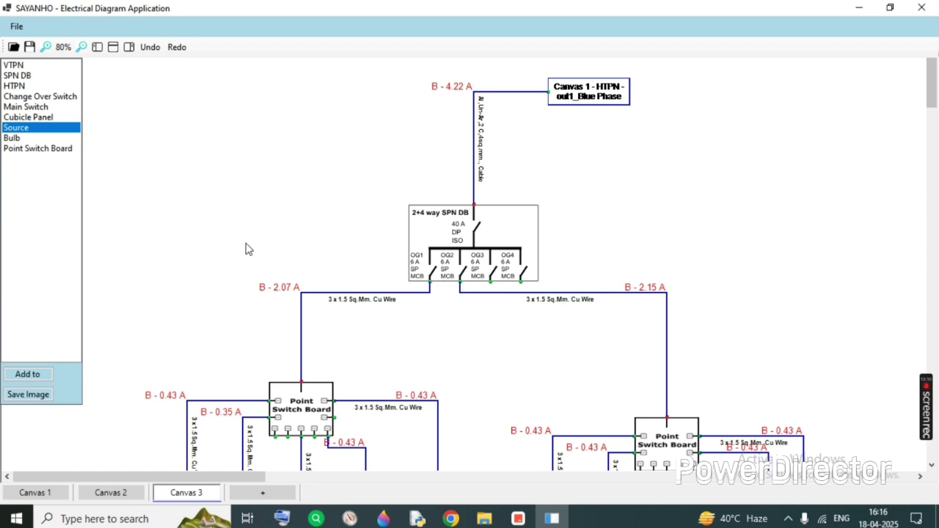
# - Export Canvas 1 to the Desktop as a PNG image named 1
pyautogui.click(35, 498)
pyautogui.scroll(-2, 283, 237)
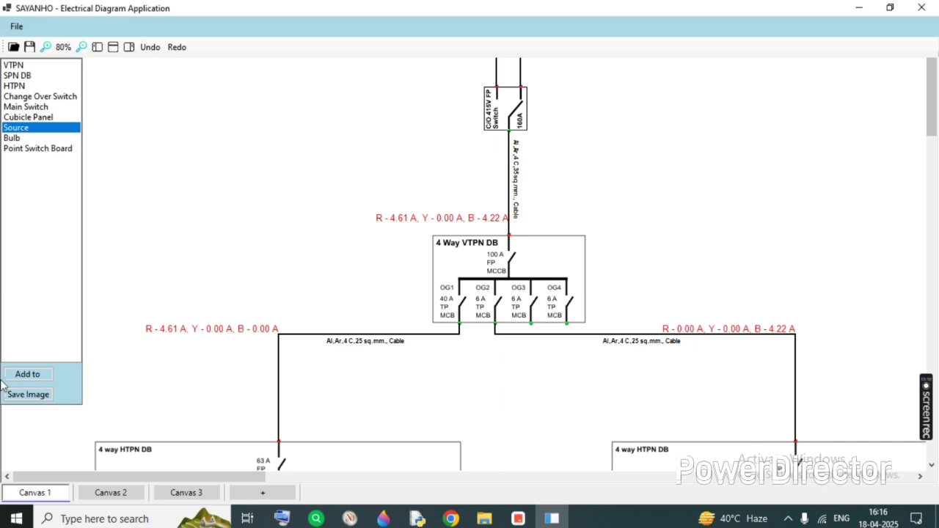
pyautogui.click(28, 394)
pyautogui.click(128, 451)
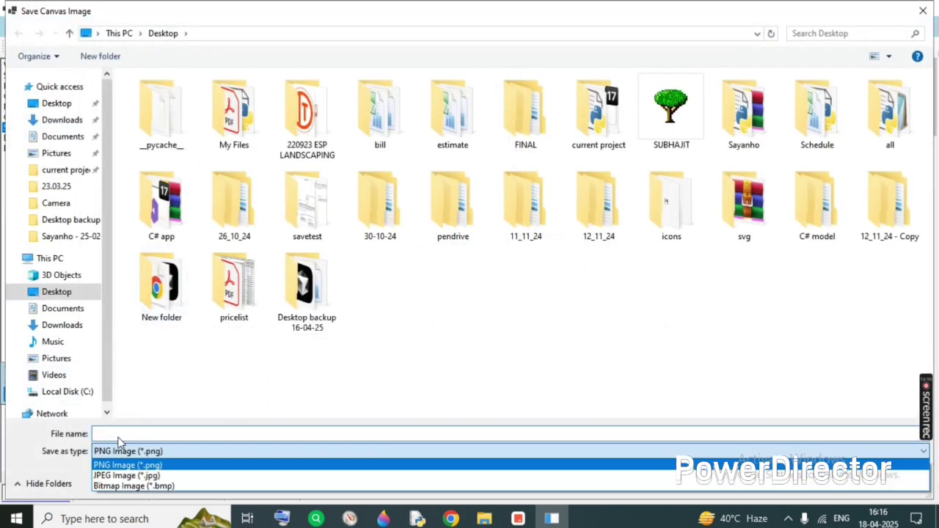
pyautogui.click(149, 435)
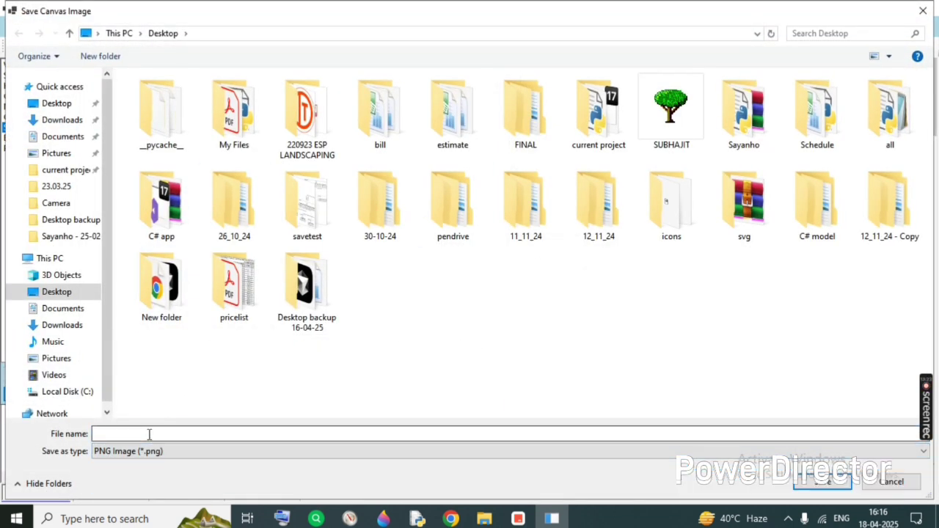
pyautogui.write('1')
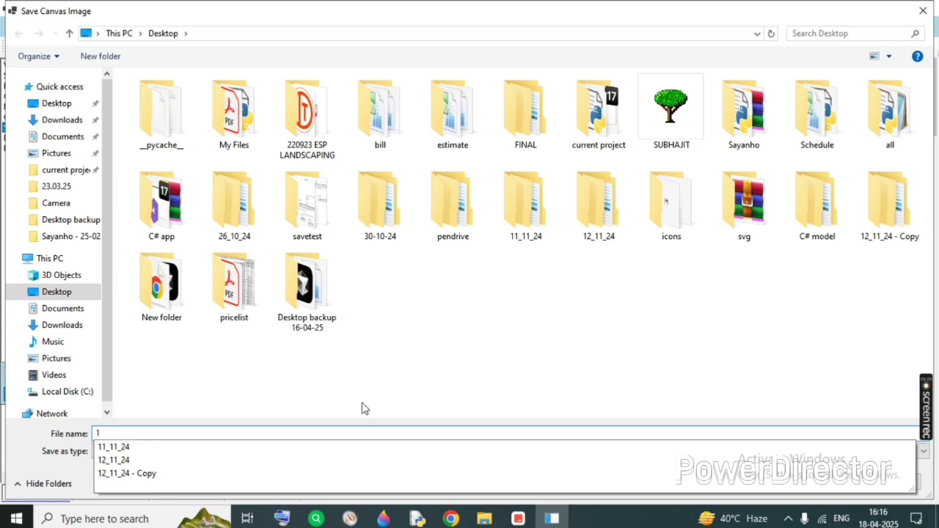
pyautogui.click(826, 484)
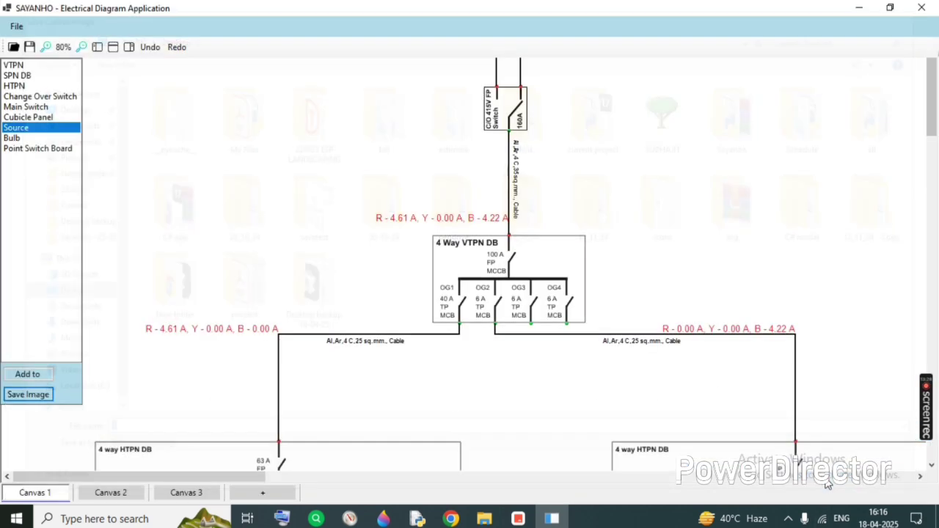
# - Export Canvas 2 to the Desktop as a PNG image named 2
pyautogui.click(112, 495)
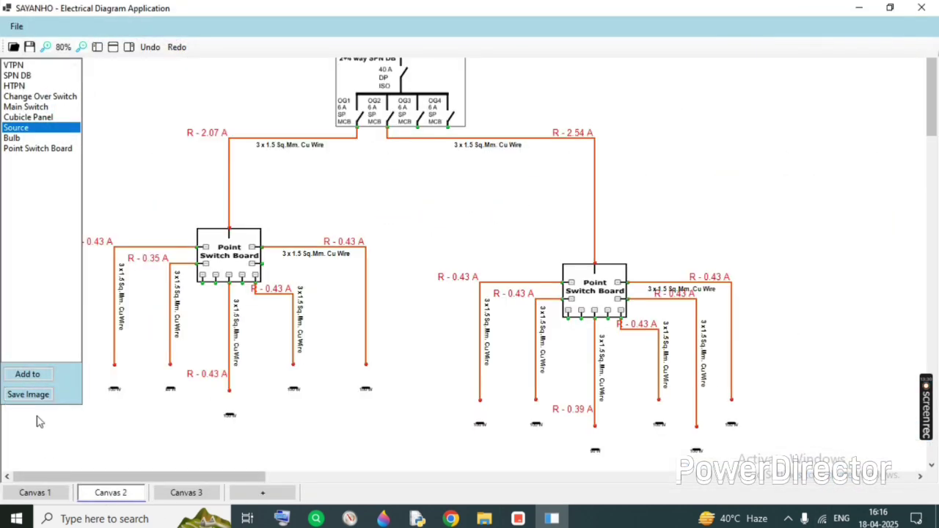
pyautogui.click(29, 396)
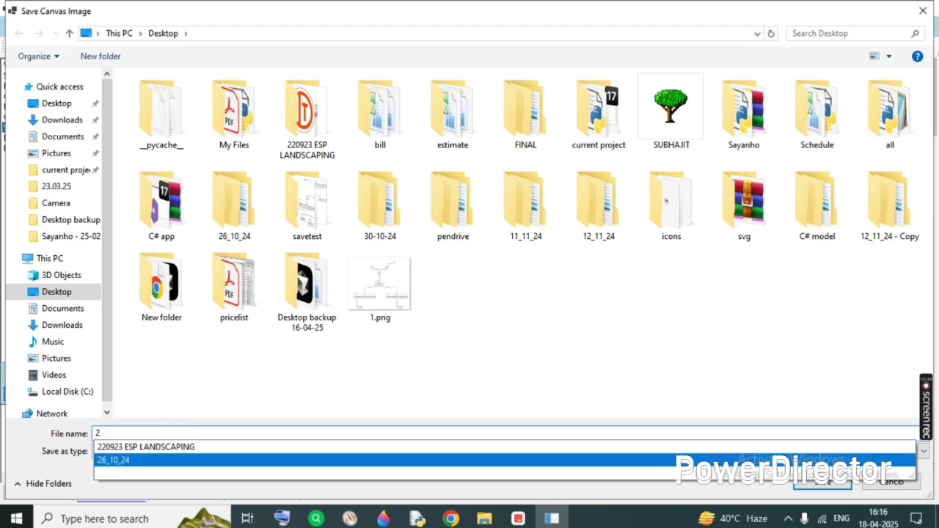
pyautogui.click(822, 482)
# - Export Canvas 3 to the Desktop as a PNG image named 3
pyautogui.click(210, 495)
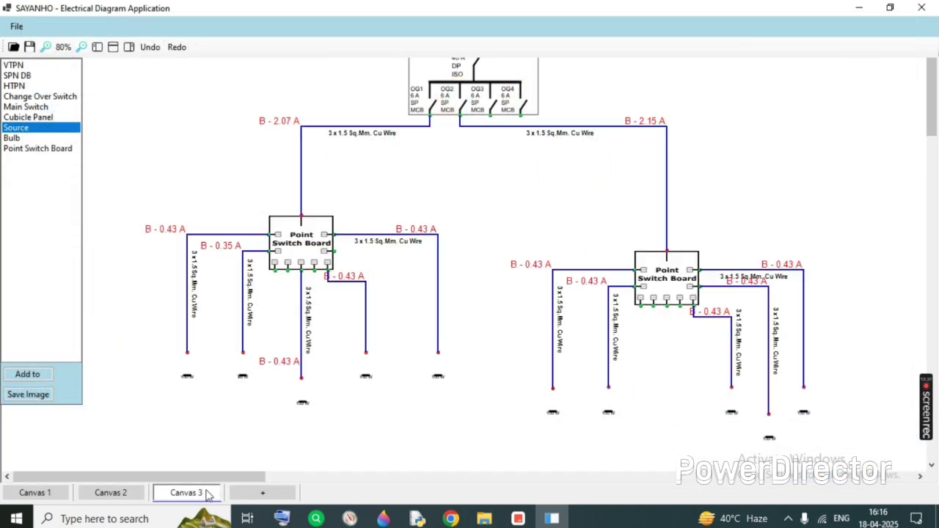
pyautogui.click(41, 394)
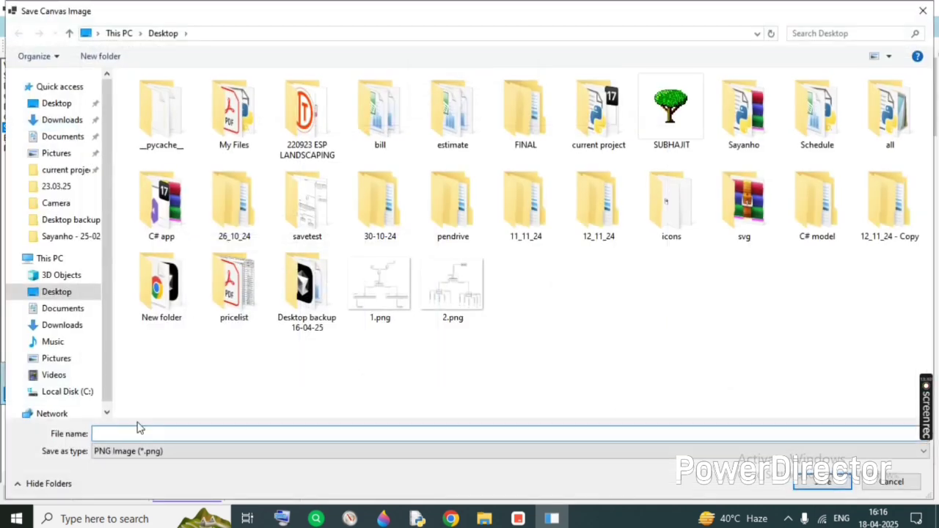
pyautogui.write('3')
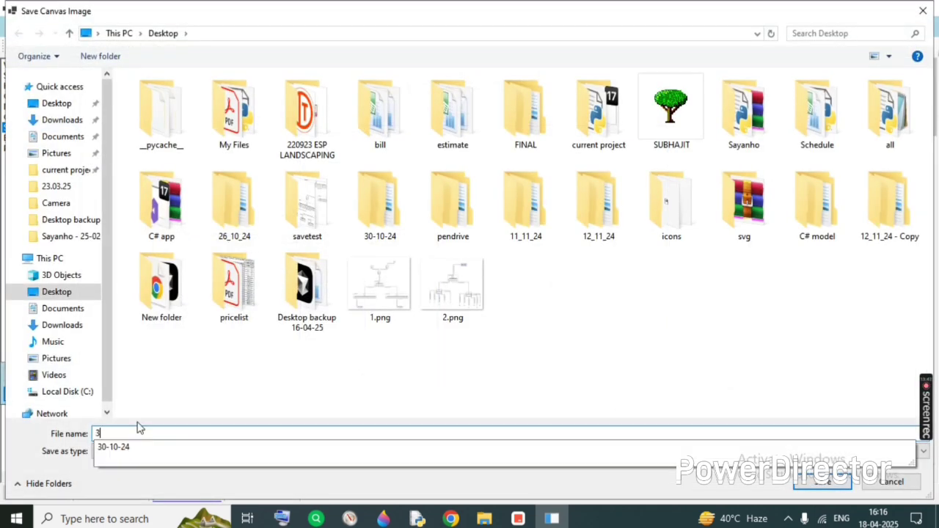
pyautogui.click(822, 481)
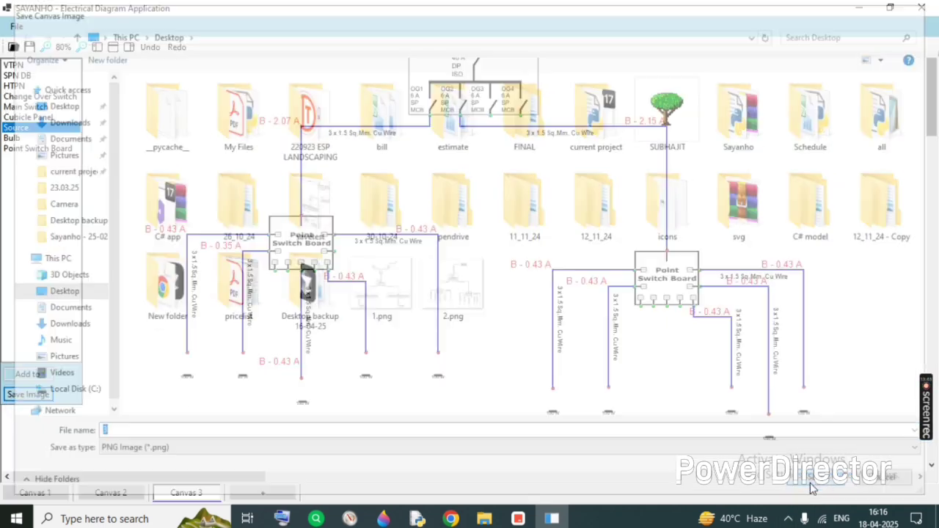
# - Make the cable feeding Canvas 3's SPN DB armoured, try 16 sq.mm. and settle on a 10 sq.mm. size
pyautogui.scroll(3, 415, 352)
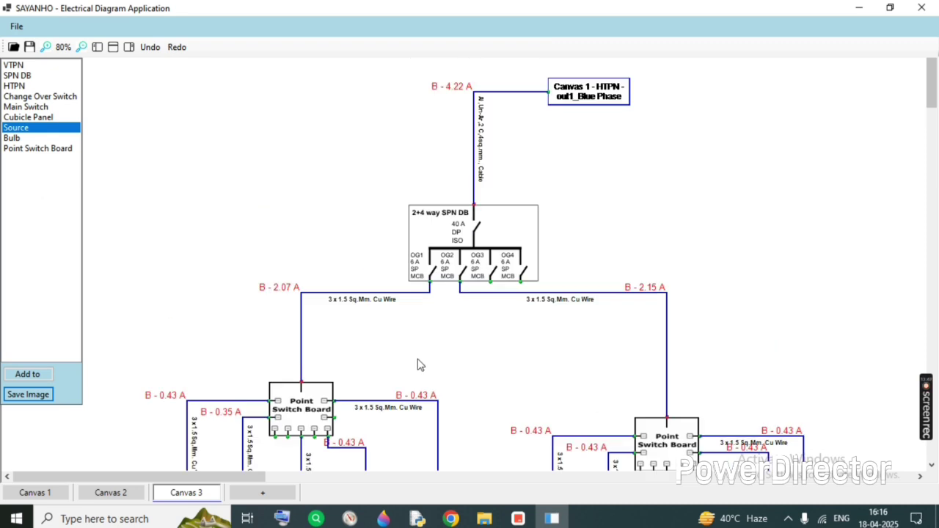
pyautogui.doubleClick(480, 119)
pyautogui.click(373, 137)
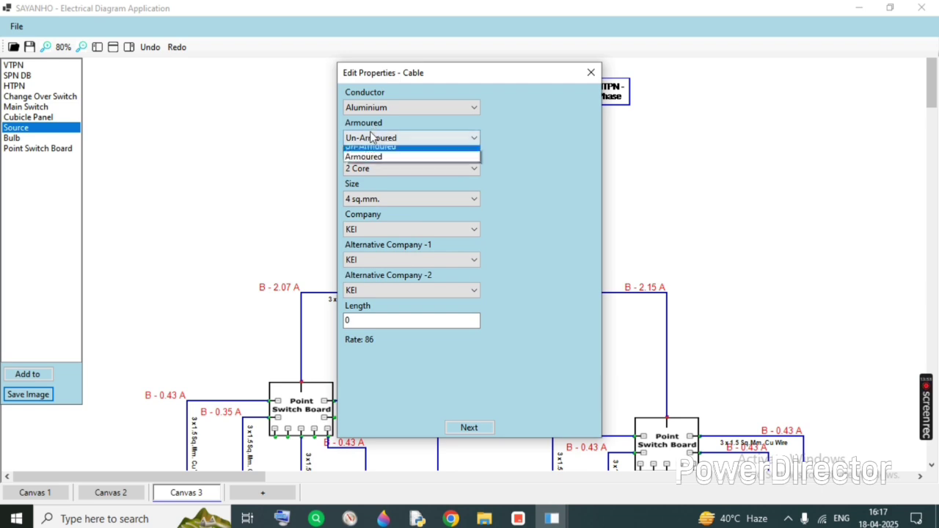
pyautogui.click(366, 156)
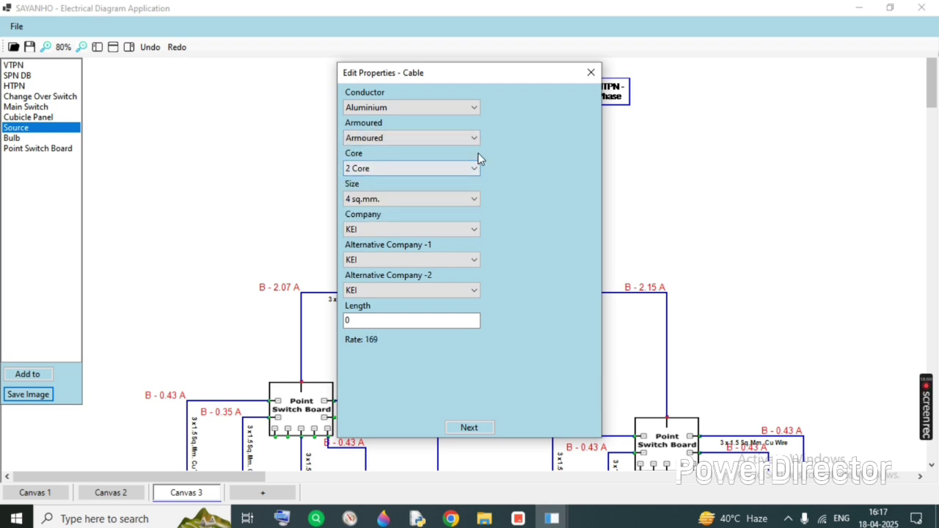
pyautogui.click(420, 201)
pyautogui.click(359, 245)
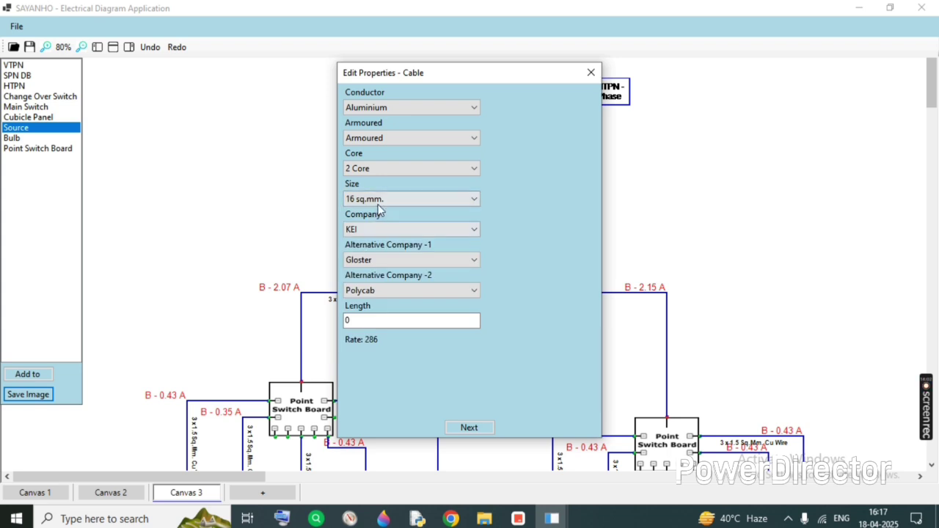
pyautogui.click(378, 202)
pyautogui.click(369, 238)
# - Set the length of Canvas 3's SPN DB feed cable to 50 and save its properties
pyautogui.click(373, 320)
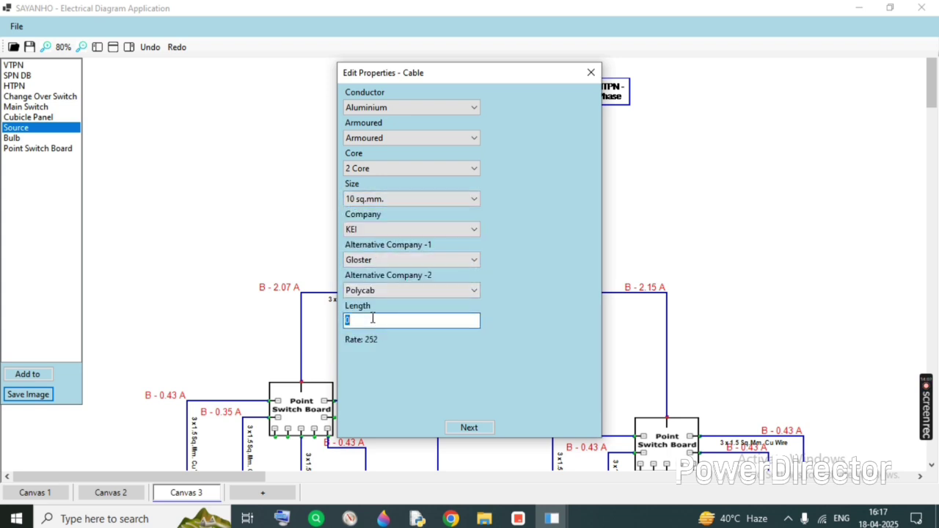
pyautogui.write('50')
pyautogui.click(476, 428)
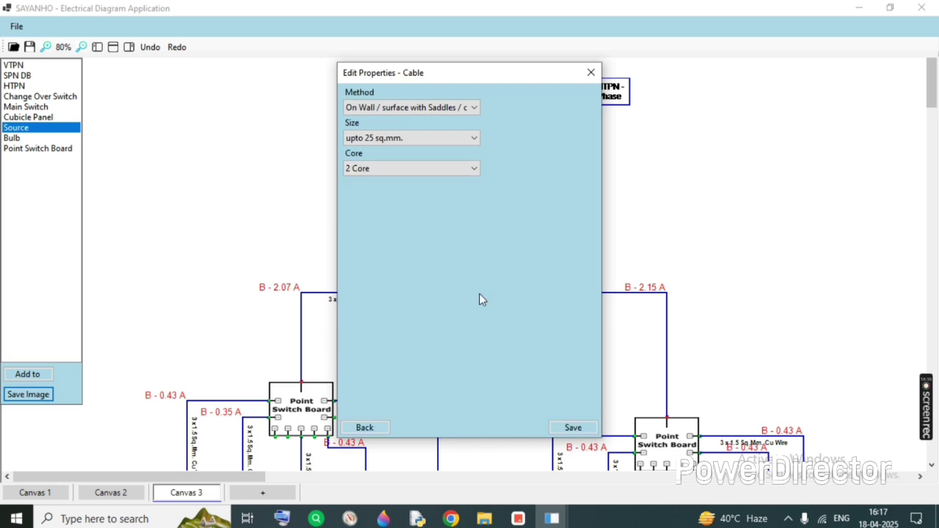
pyautogui.click(573, 427)
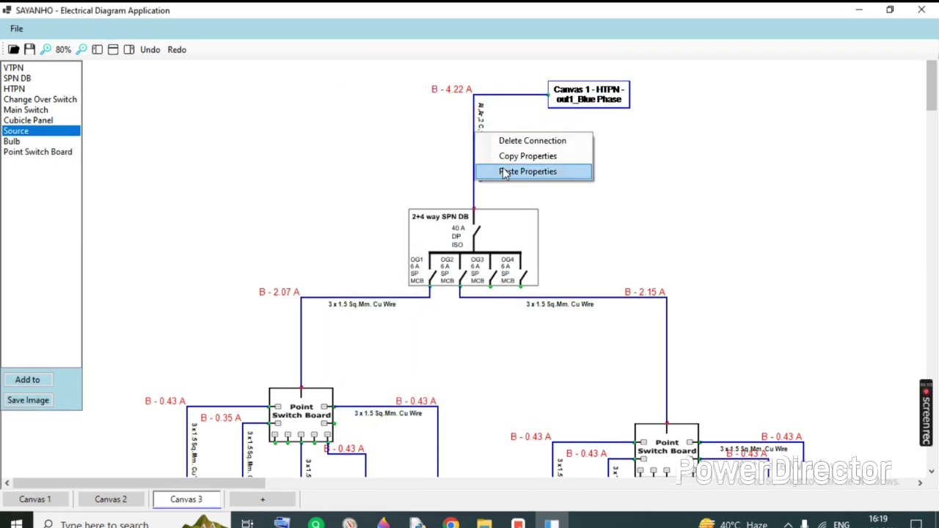
# - Apply the properties of Canvas 3's SPN DB feed cable to the cable feeding Canvas 2's SPN DB
pyautogui.click(504, 172)
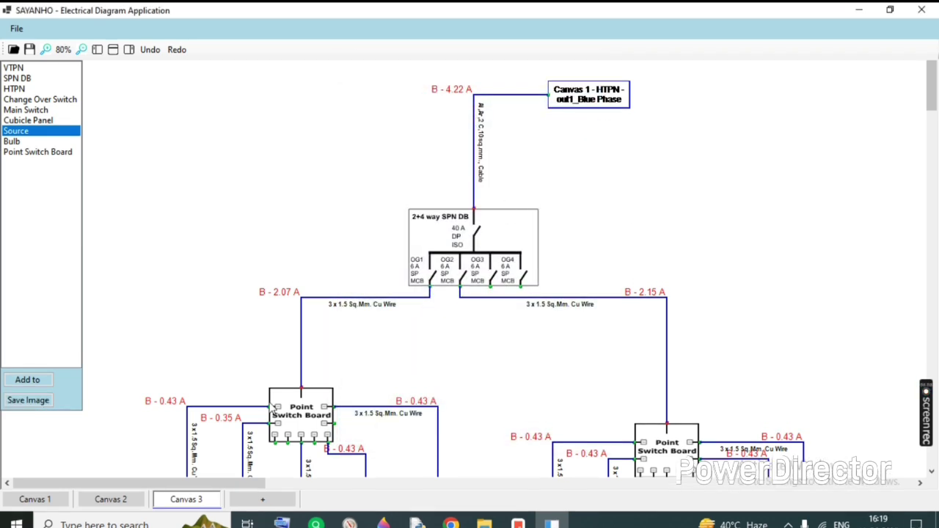
pyautogui.click(110, 499)
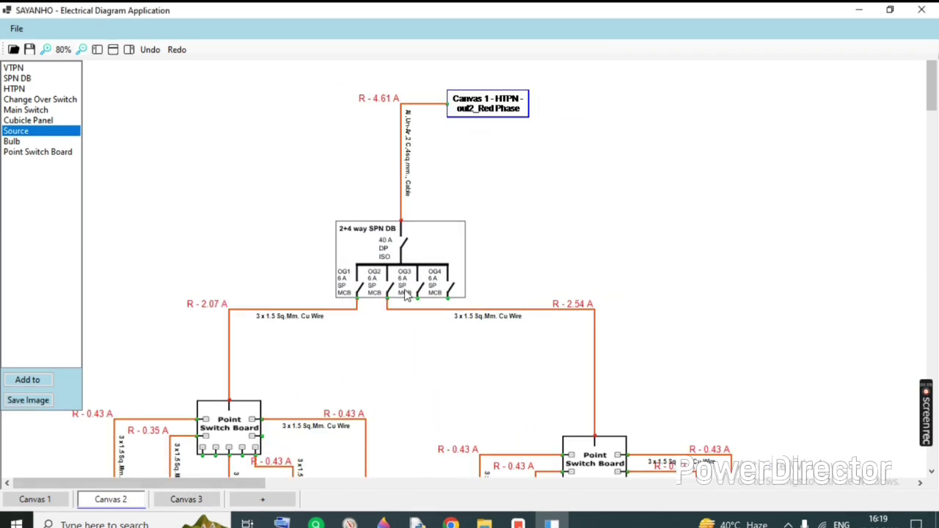
pyautogui.rightClick(402, 135)
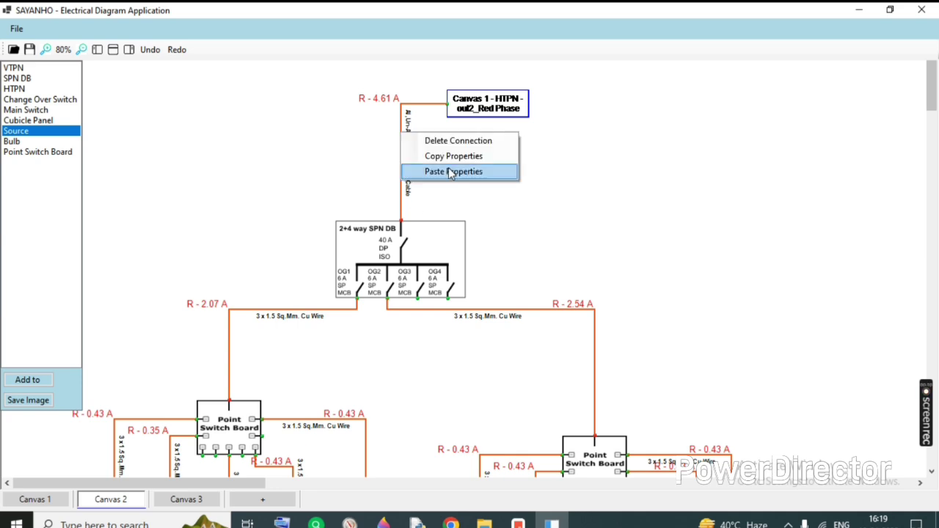
pyautogui.click(453, 171)
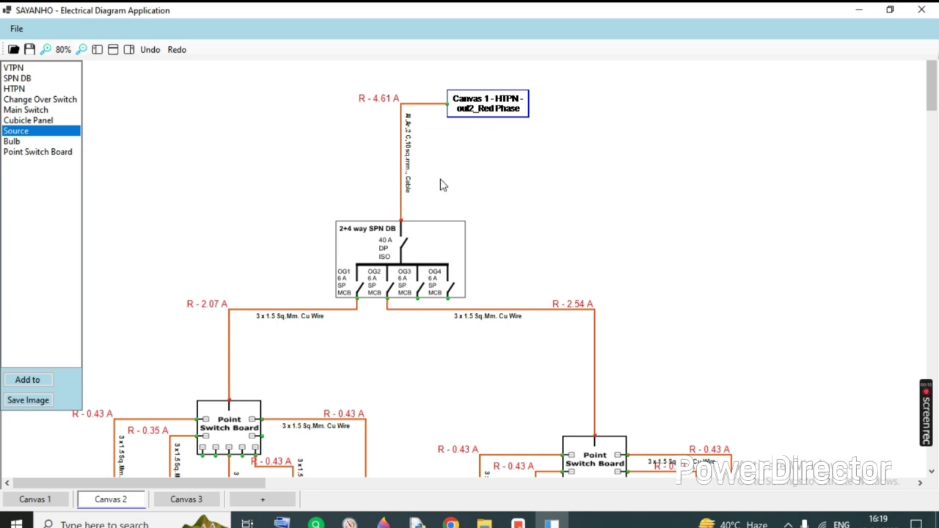
# - Set the length of the cable feeding Canvas 2's SPN DB to 80 and save its properties
pyautogui.doubleClick(404, 154)
pyautogui.doubleClick(376, 321)
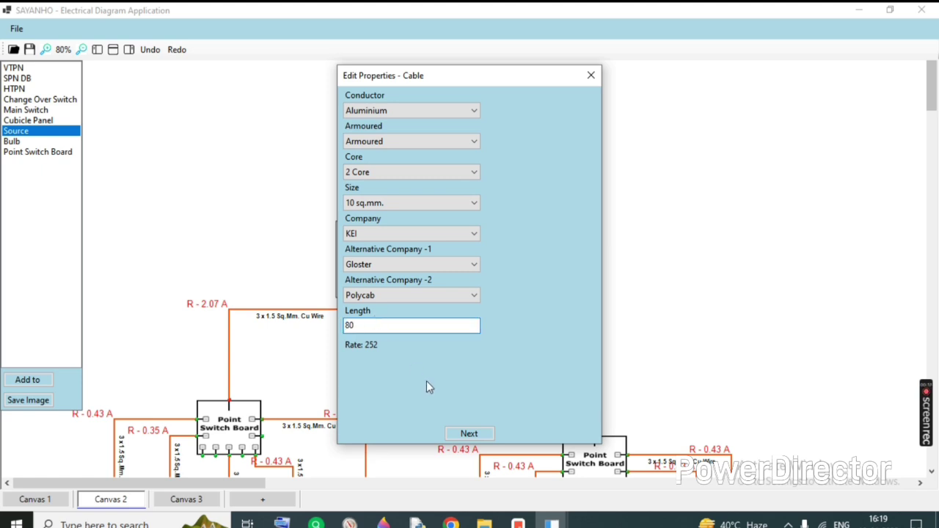
pyautogui.click(473, 434)
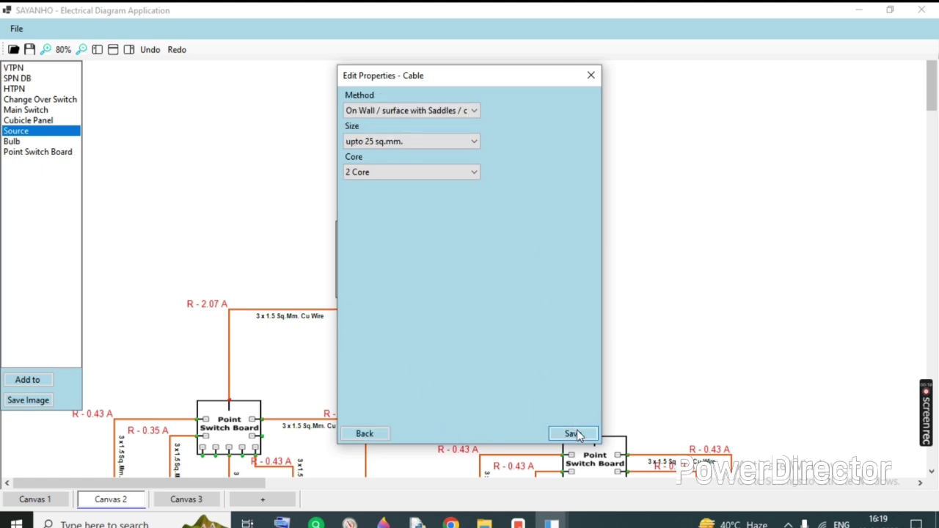
pyautogui.click(389, 177)
pyautogui.click(575, 434)
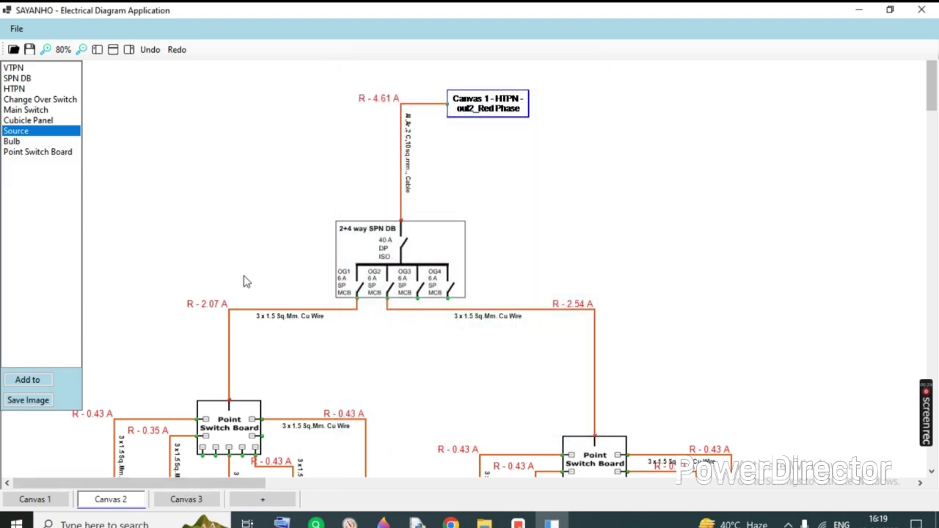
# - Generate the estimate and save it to the Desktop as an Excel file named example
pyautogui.scroll(-3, 243, 281)
pyautogui.scroll(3, 246, 281)
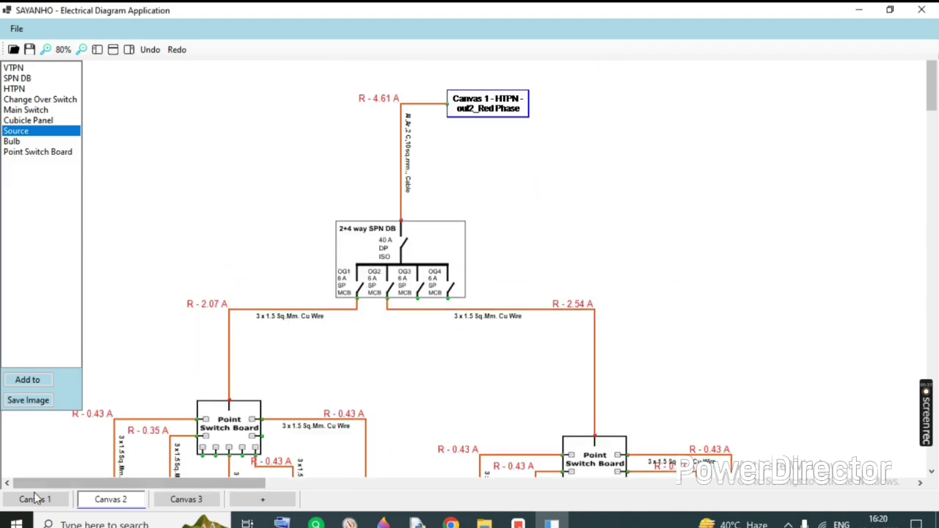
pyautogui.click(16, 30)
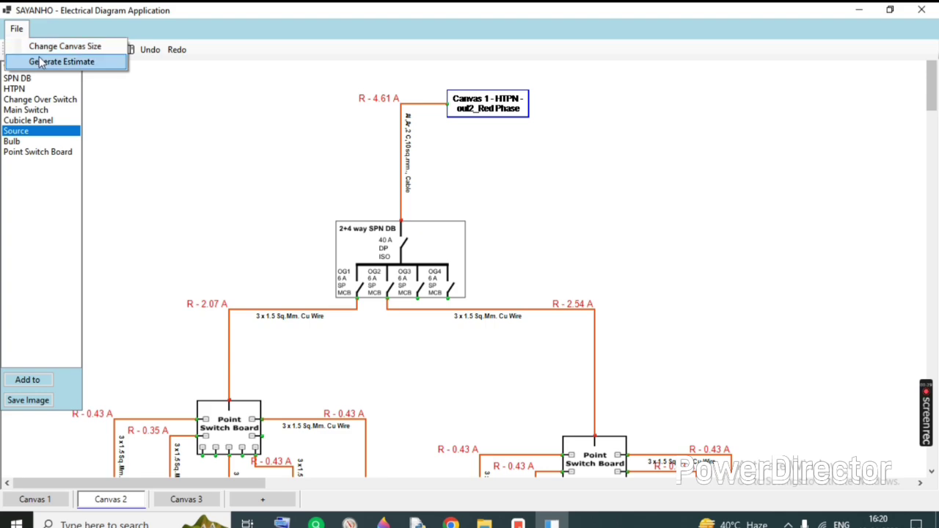
pyautogui.click(41, 62)
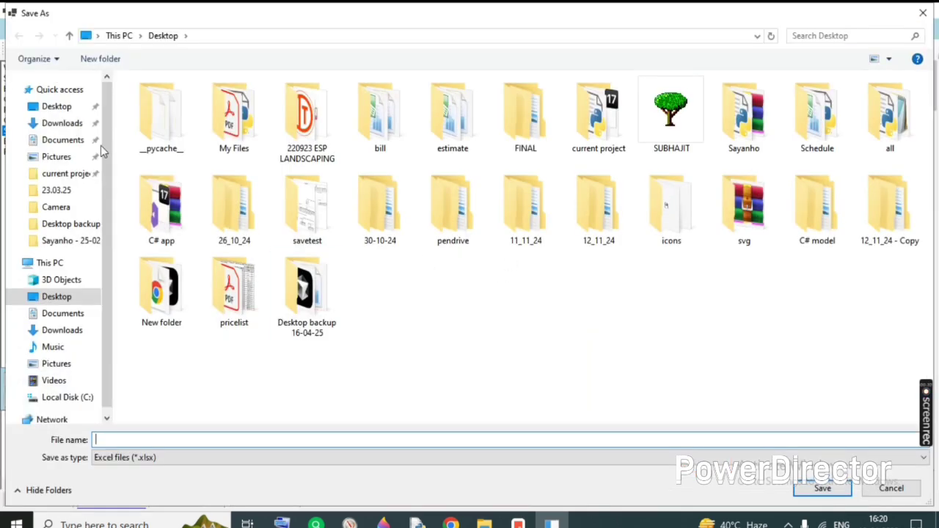
pyautogui.write('e')
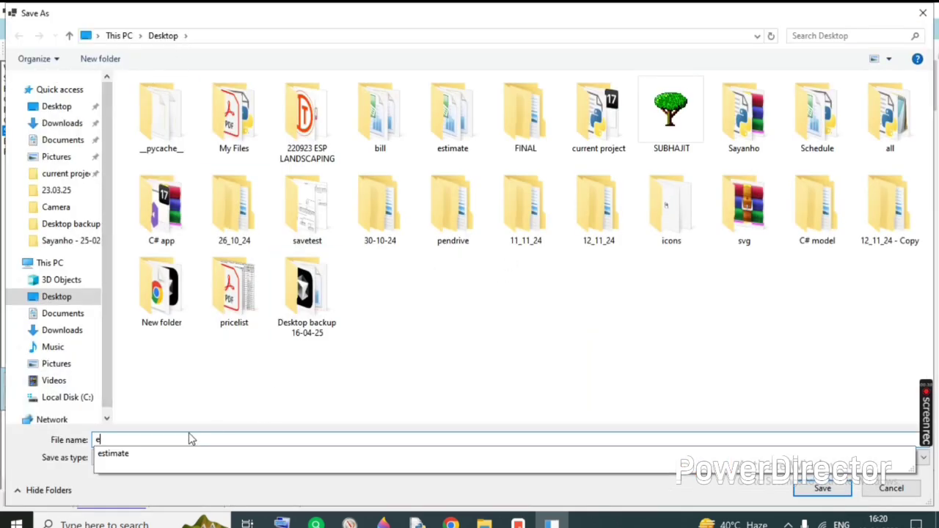
pyautogui.write('xample')
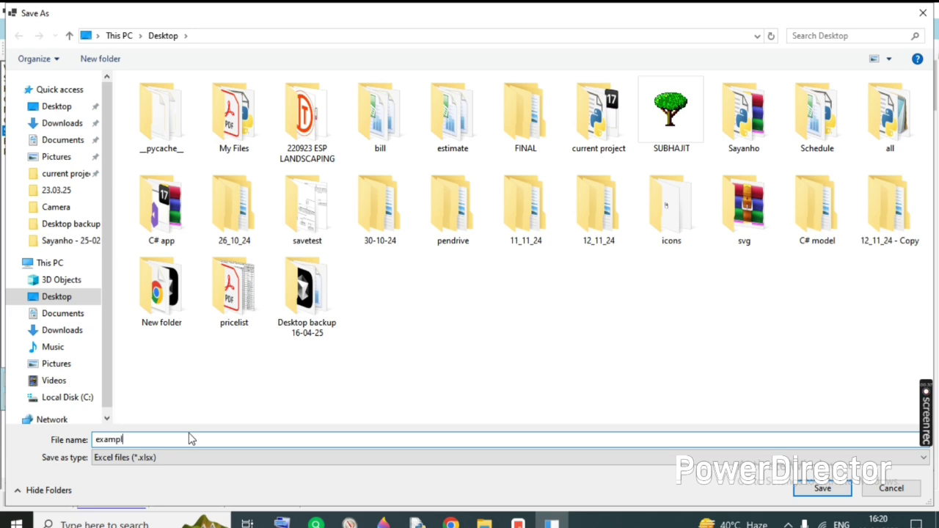
pyautogui.click(826, 493)
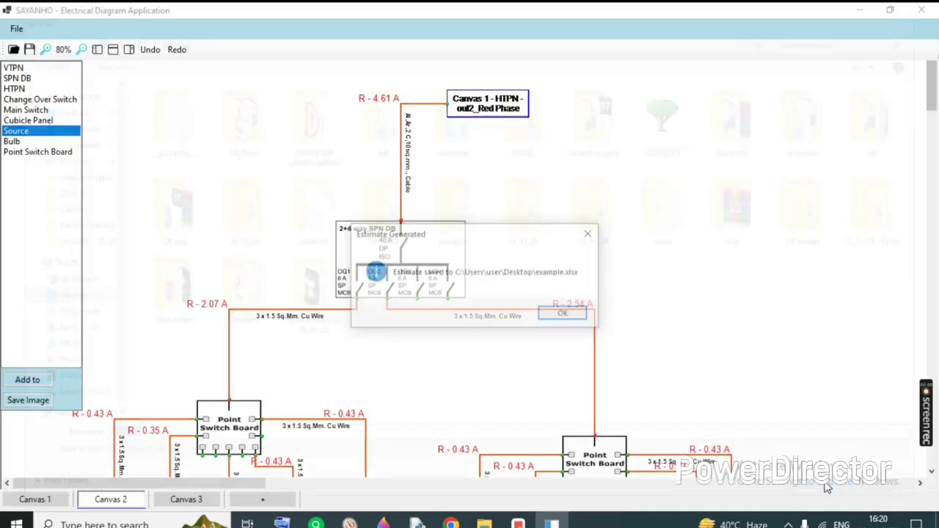
pyautogui.click(566, 316)
# - View the file properties of example.xlsx on the desktop and open the file in Microsoft Excel
pyautogui.click(937, 523)
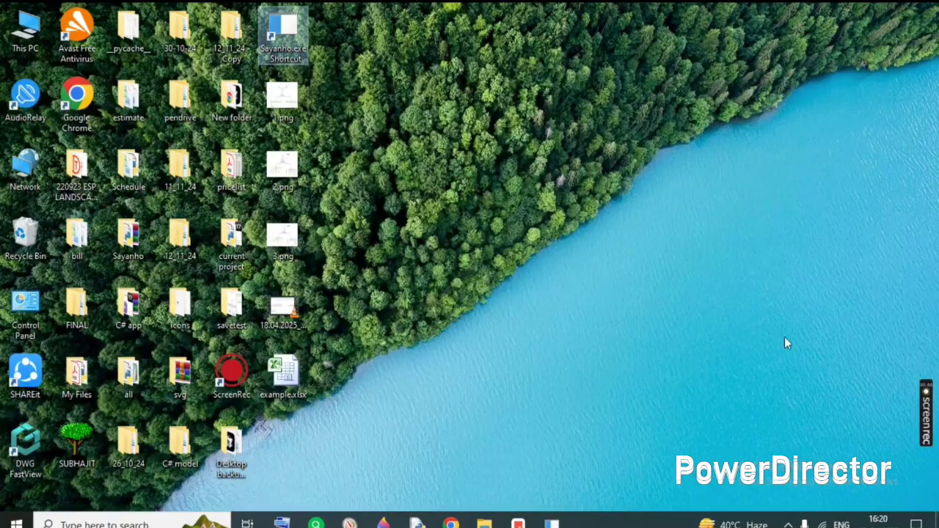
pyautogui.rightClick(291, 382)
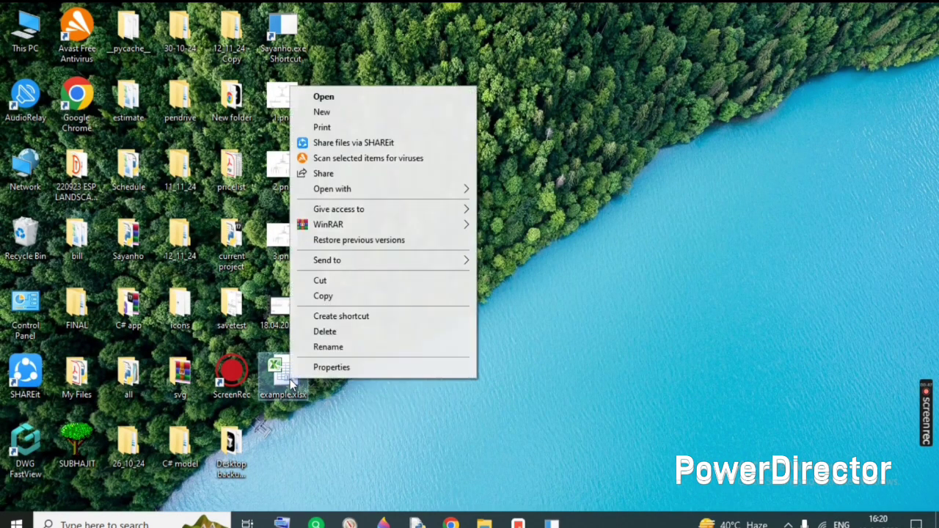
pyautogui.click(358, 367)
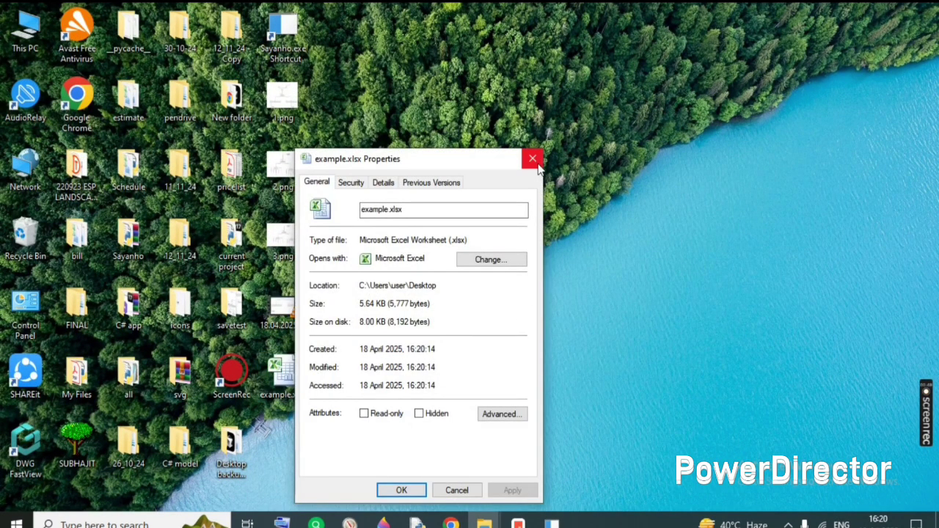
pyautogui.click(533, 158)
pyautogui.doubleClick(279, 373)
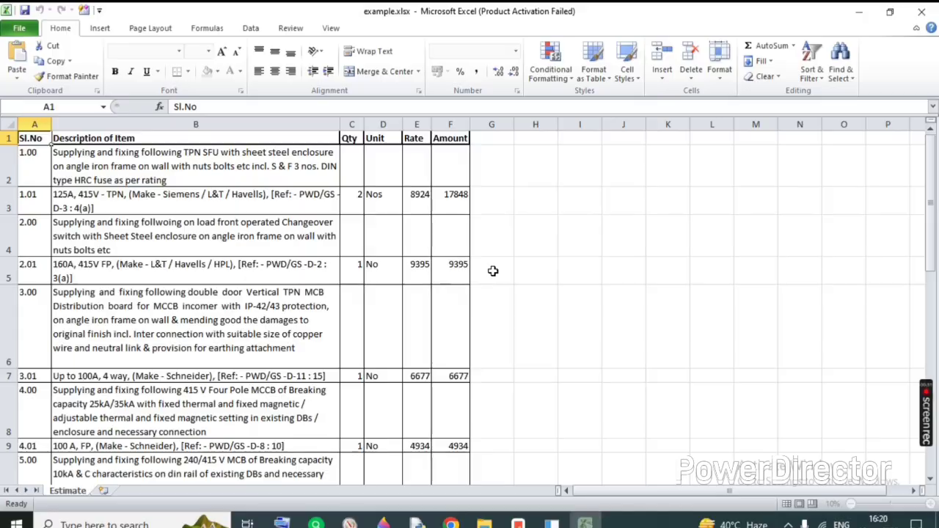
pyautogui.click(609, 399)
# - Examine the TPN SFU and changeover switch items, numbered 1.00 to 2.01, in the estimate
pyautogui.click(262, 173)
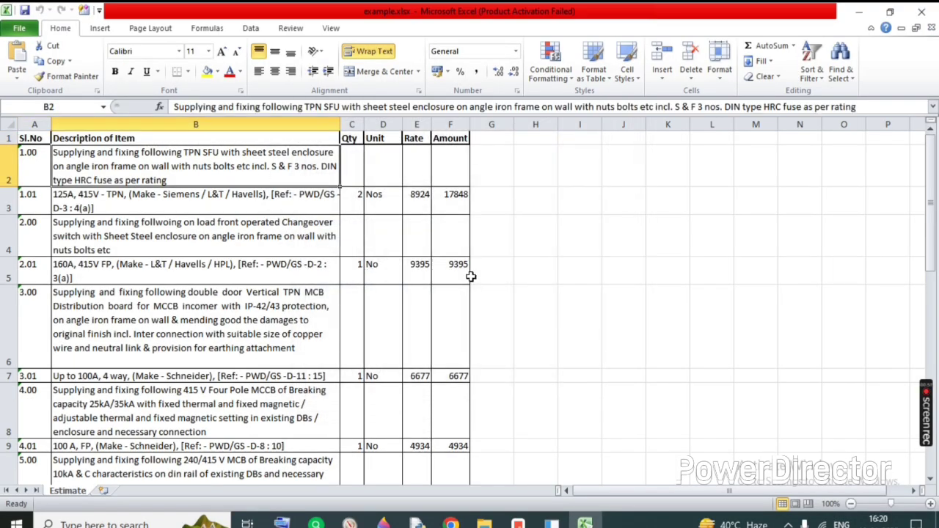
pyautogui.press('Down')
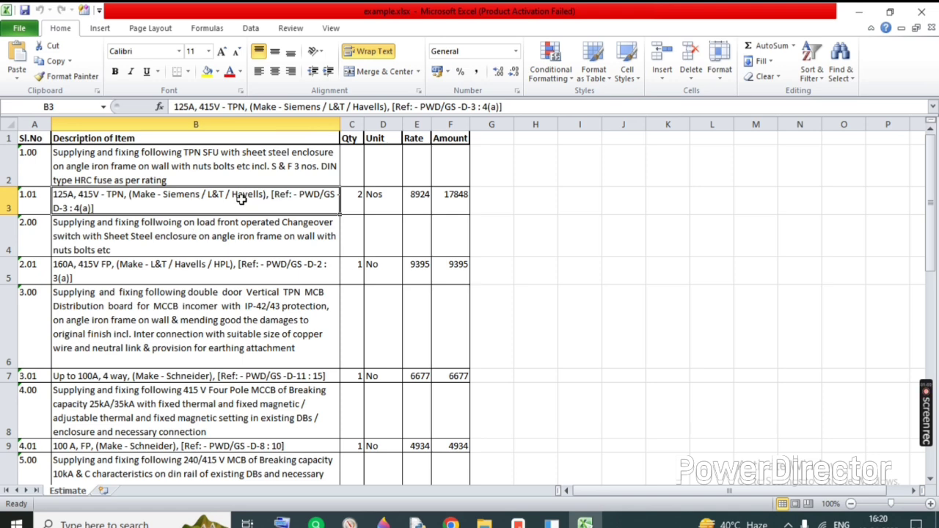
pyautogui.click(248, 239)
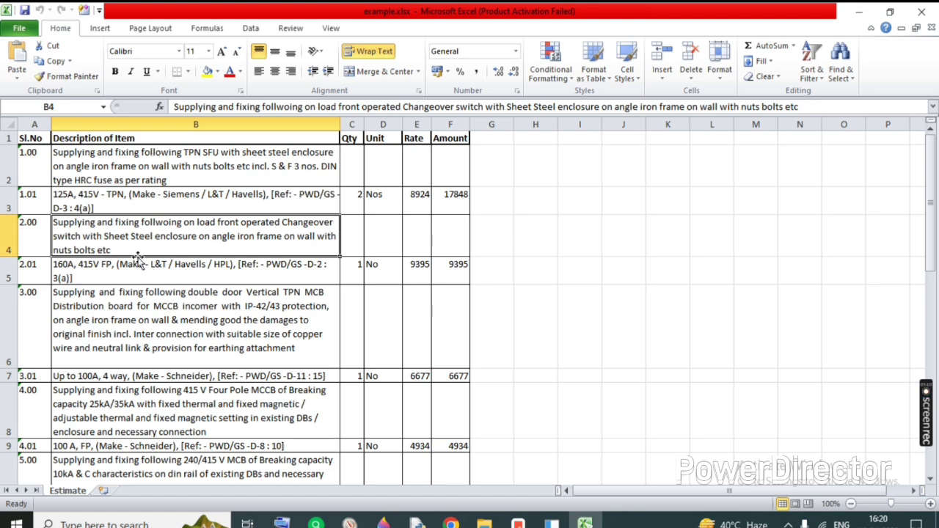
pyautogui.click(77, 270)
# - Examine the vertical TPN distribution board and four pole MCCB items, numbered 3.00 to 4.01
pyautogui.press('Down')
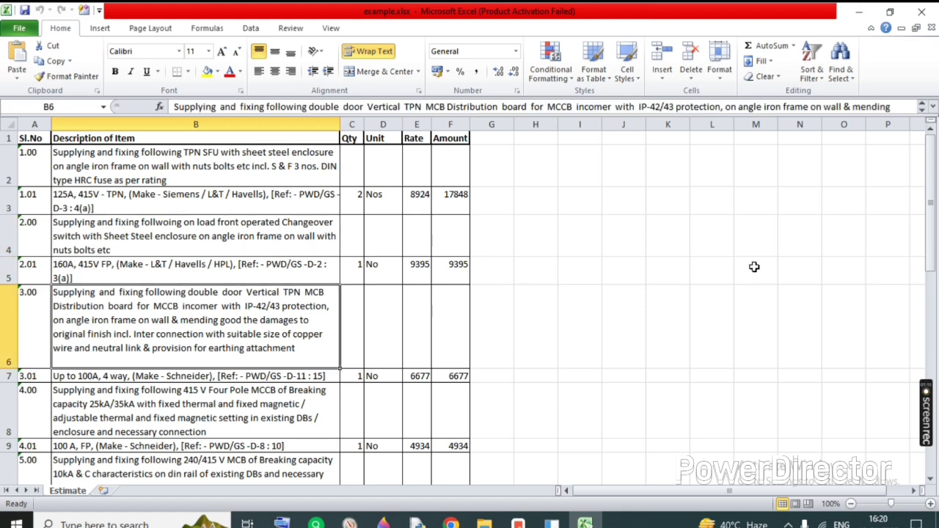
pyautogui.scroll(-3, 325, 335)
pyautogui.scroll(3, 326, 335)
pyautogui.press('Down')
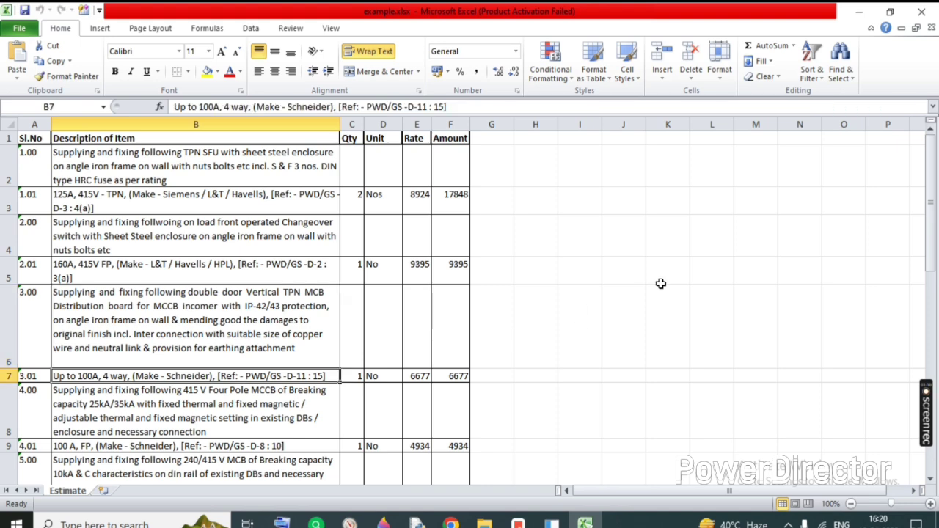
pyautogui.click(193, 395)
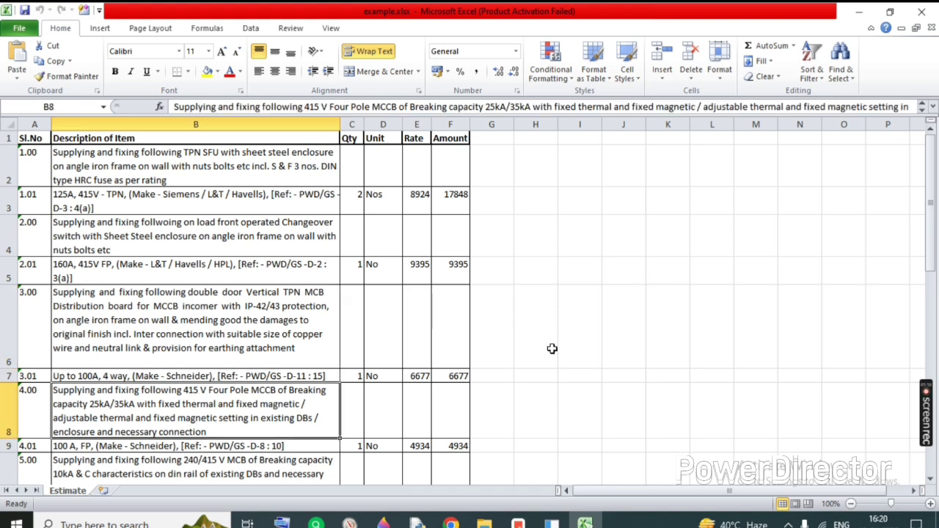
pyautogui.click(88, 446)
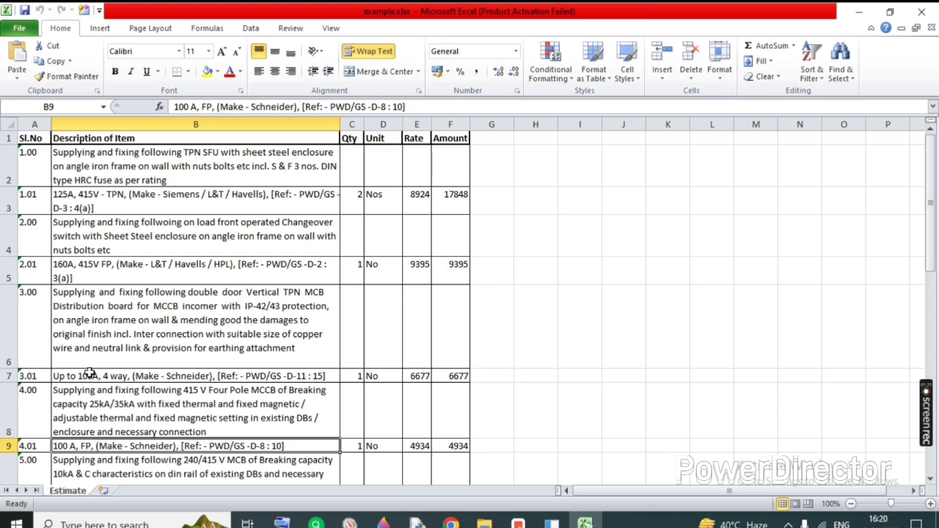
# - Read through the 240/415 V MCB section of the estimate, from item 5.00 to item 5.04
pyautogui.press('Down')
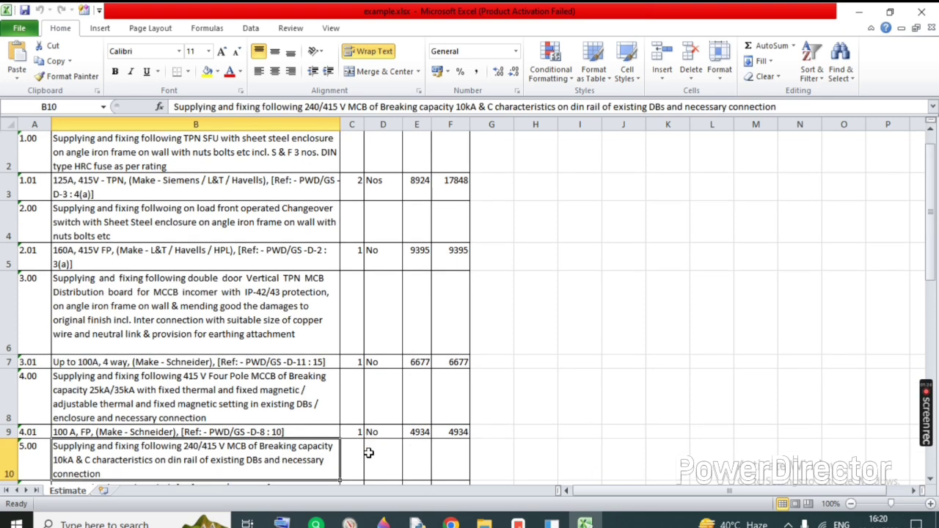
pyautogui.press('Down')
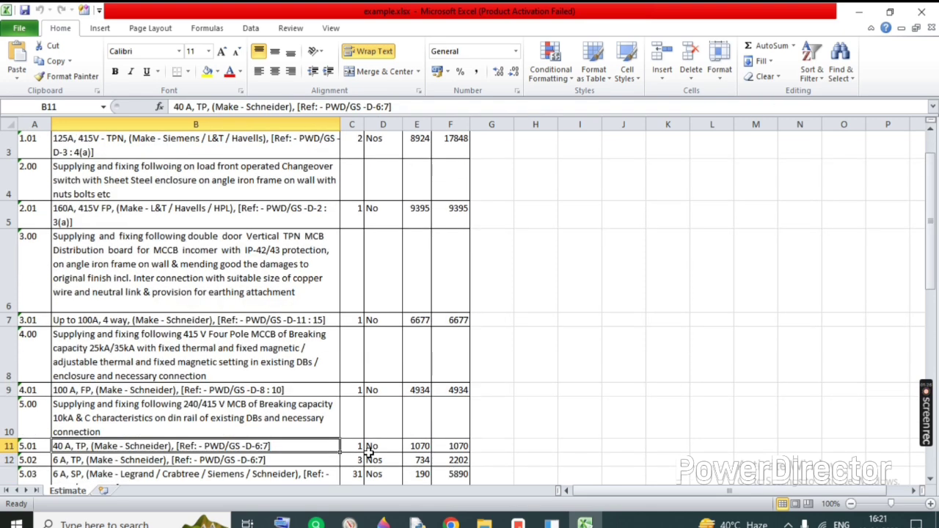
pyautogui.press('Down')
pyautogui.press('Down')
pyautogui.press('Down')
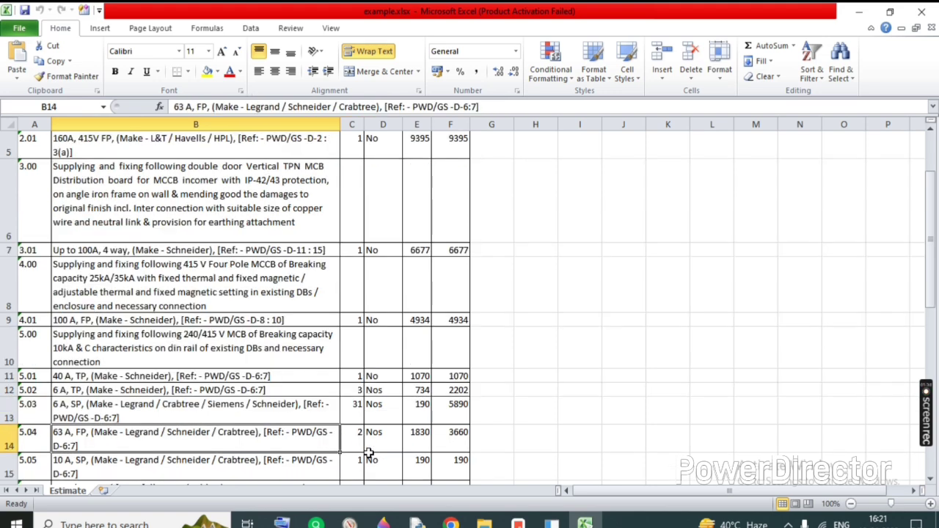
pyautogui.press('Up')
pyautogui.press('Up')
pyautogui.press('Up')
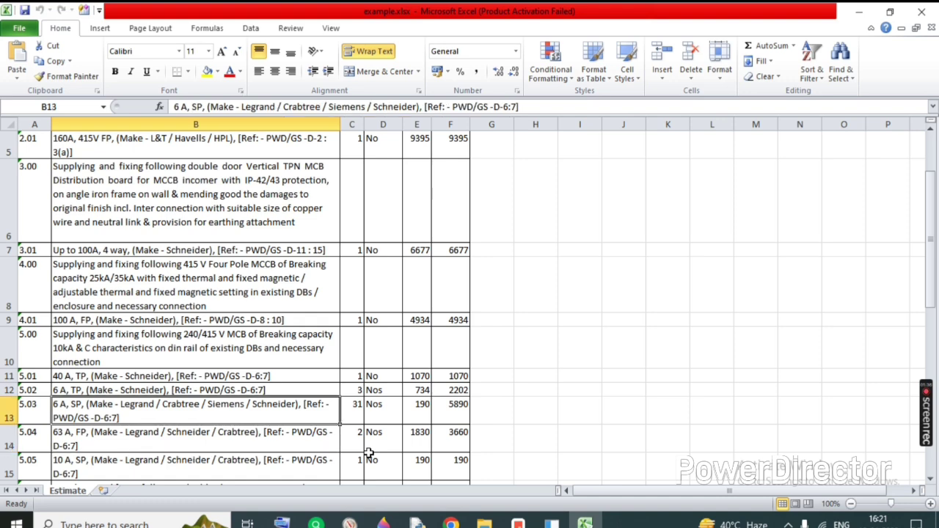
# - Check the MCB ratings in items 5.01 to 5.05 against their quantities
pyautogui.press('Right')
pyautogui.press('Left')
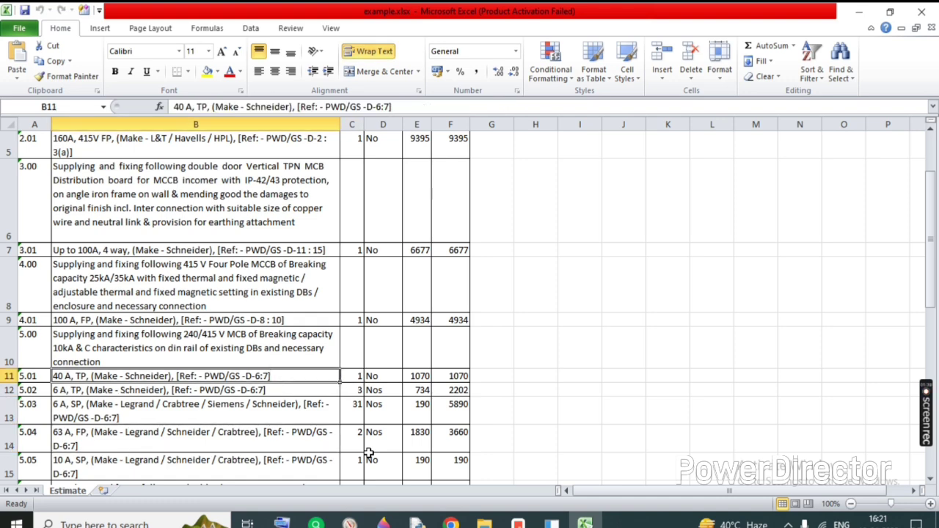
pyautogui.press('Right')
pyautogui.press('Left')
pyautogui.press('Right')
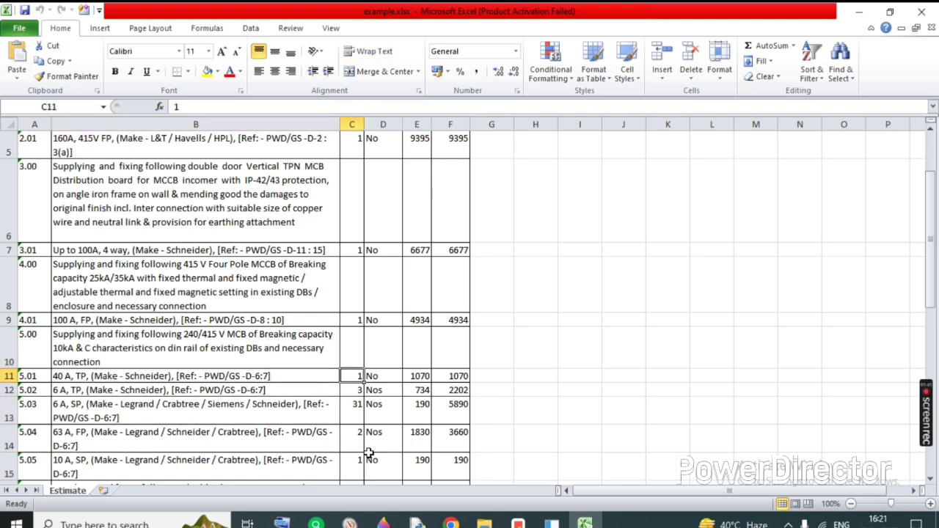
pyautogui.press('Left')
pyautogui.press('Down')
pyautogui.press('Right')
pyautogui.press('Left')
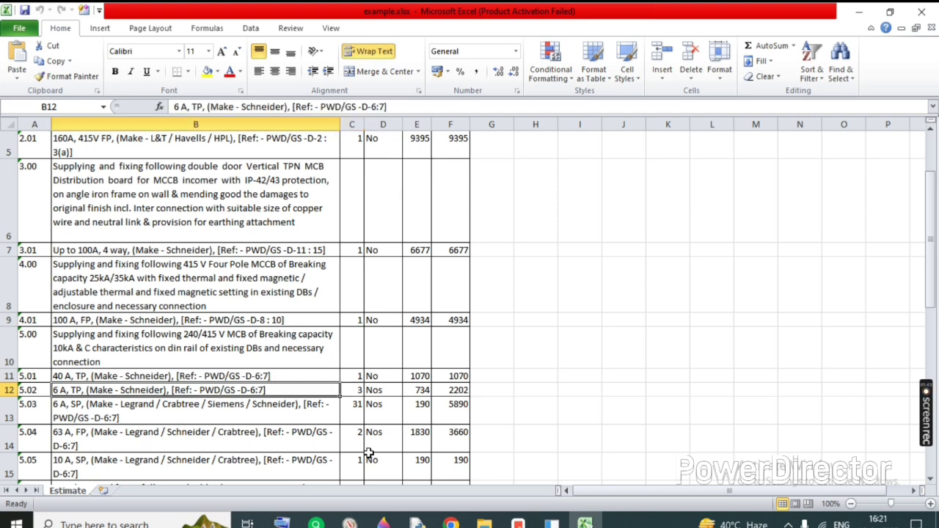
pyautogui.press('Up')
pyautogui.press('Right')
pyautogui.press('Down')
pyautogui.press('Down')
pyautogui.press('Left')
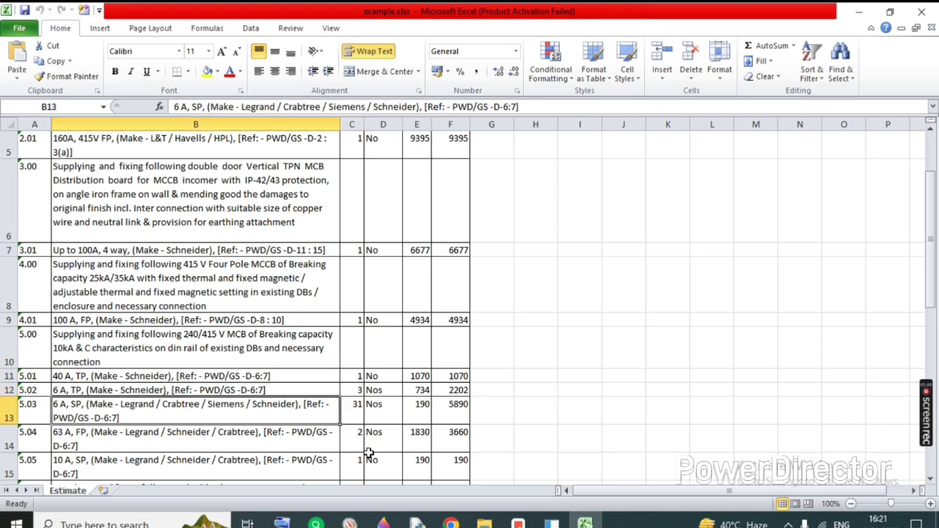
pyautogui.press('Right')
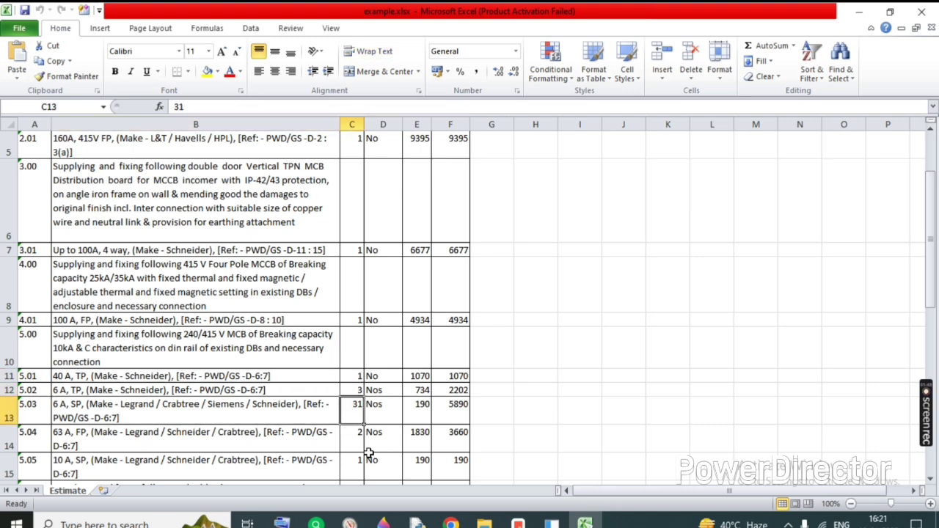
pyautogui.press('Down')
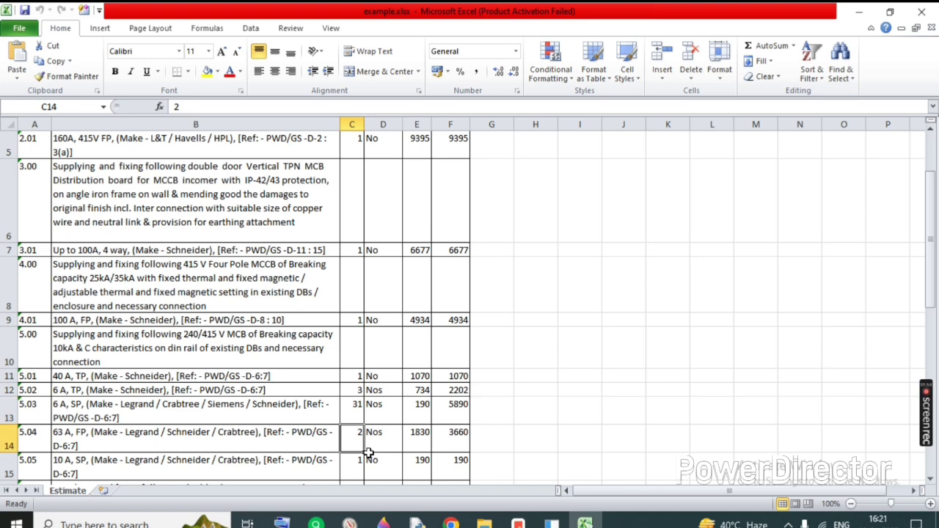
pyautogui.press('Down')
# - Examine the SPN distribution board, MCB isolator and horizontal TPN distribution board items, numbered 6.00 to 8.01
pyautogui.press('Down')
pyautogui.press('Left')
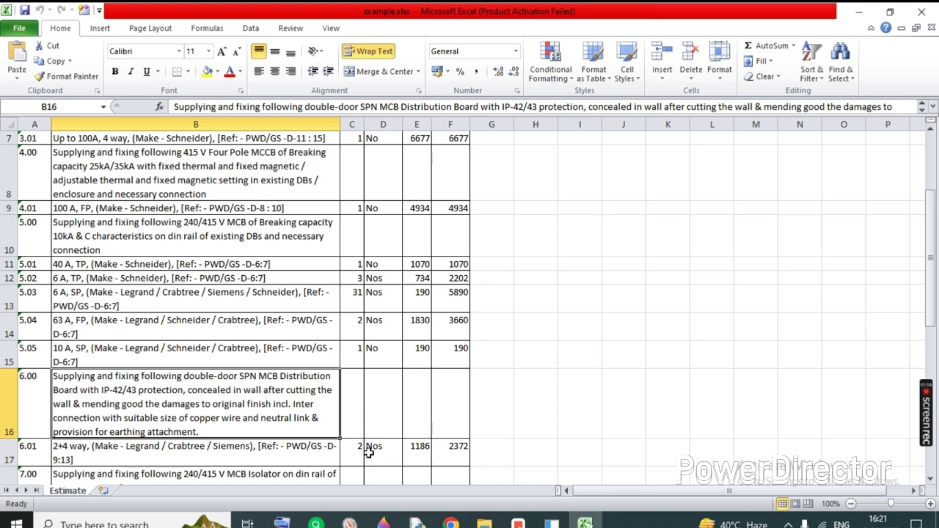
pyautogui.press('Down')
pyautogui.press('Down')
pyautogui.press('Down')
pyautogui.press('Up')
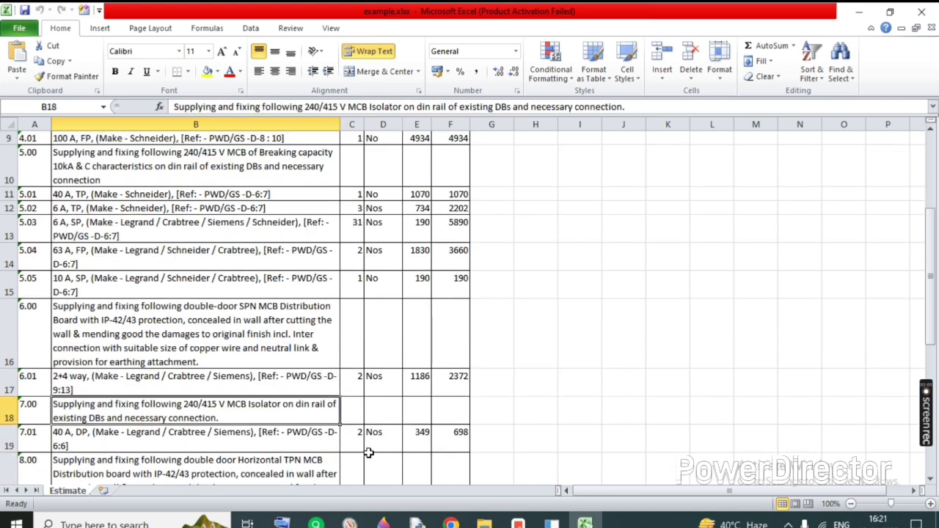
pyautogui.press('Down')
pyautogui.press('Down')
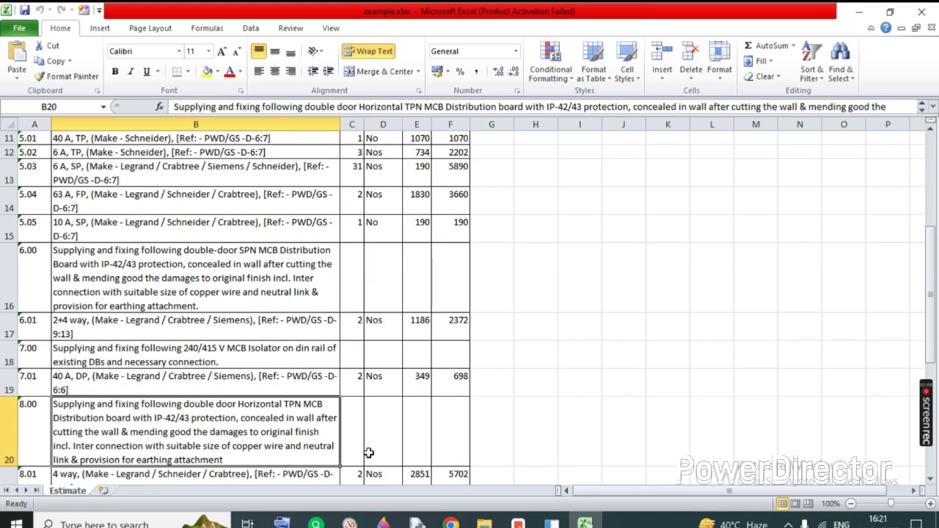
pyautogui.press('Down')
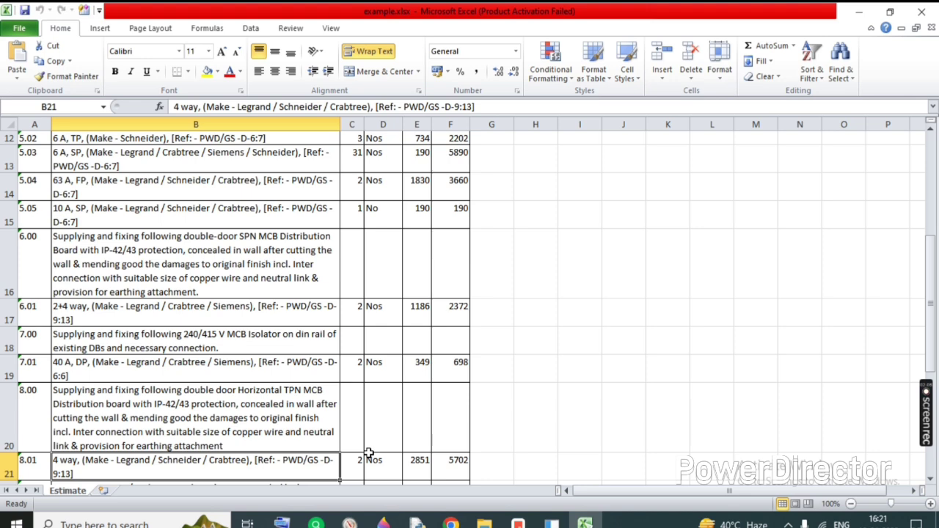
# - Examine the distribution wiring item 9.00 and the number of points for its 6 mtr average run
pyautogui.press('Down')
pyautogui.press('Up')
pyautogui.press('Down')
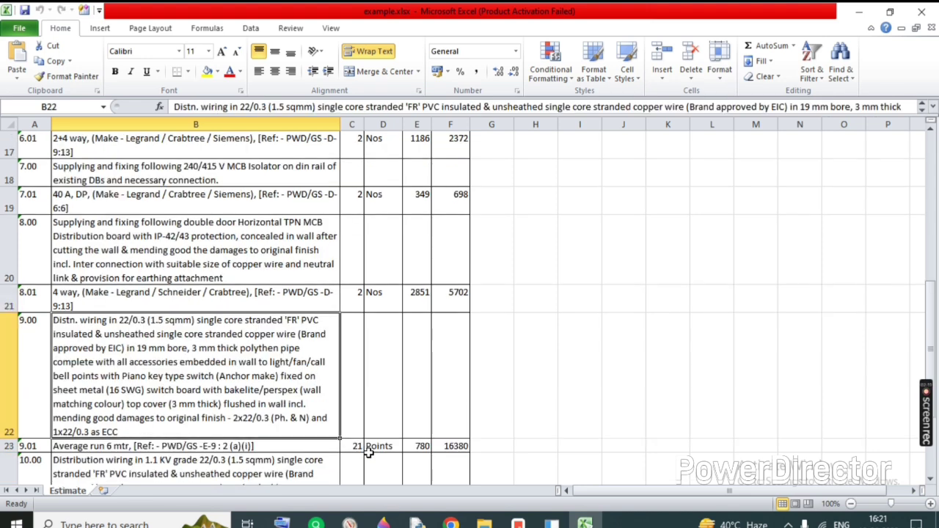
pyautogui.press('Down')
pyautogui.press('Right')
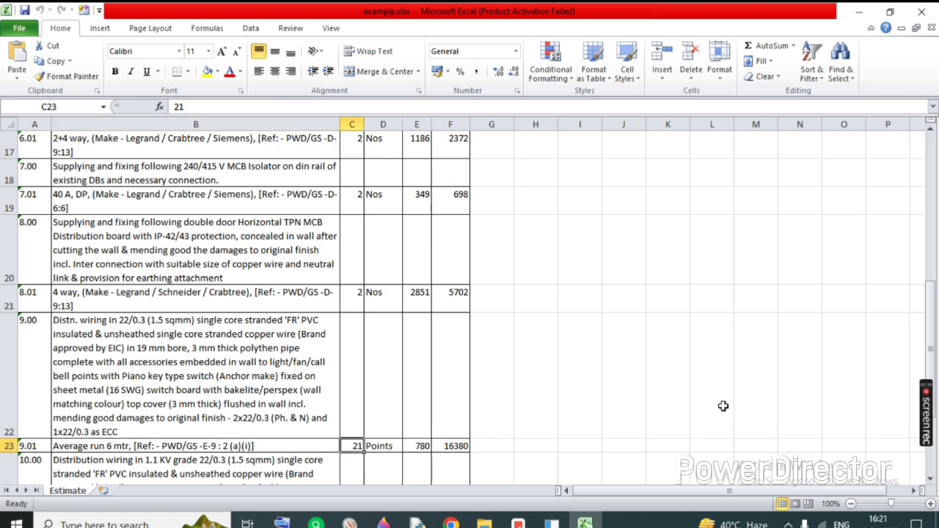
pyautogui.scroll(-2, 723, 406)
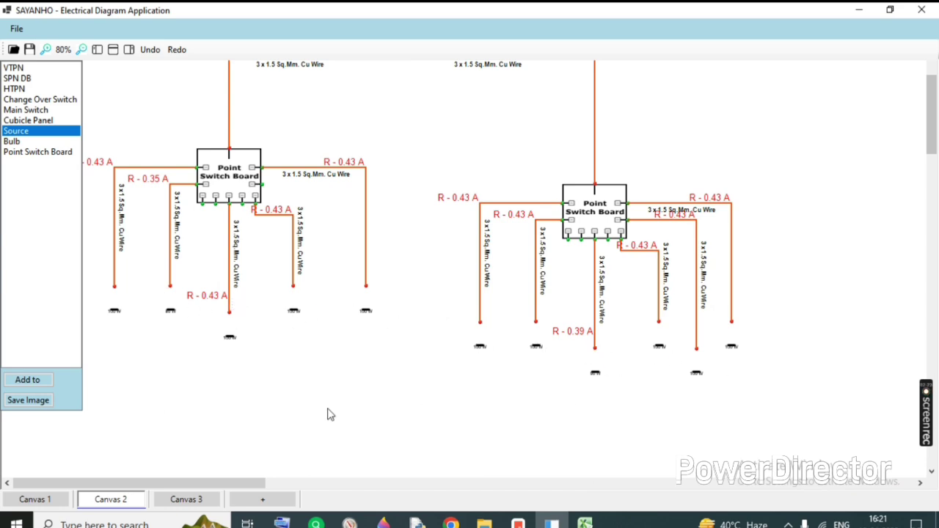
# - In the SAYANHO electrical diagram application, view Canvas 3 and check the properties of its right-hand Point Switch Board
pyautogui.click(184, 499)
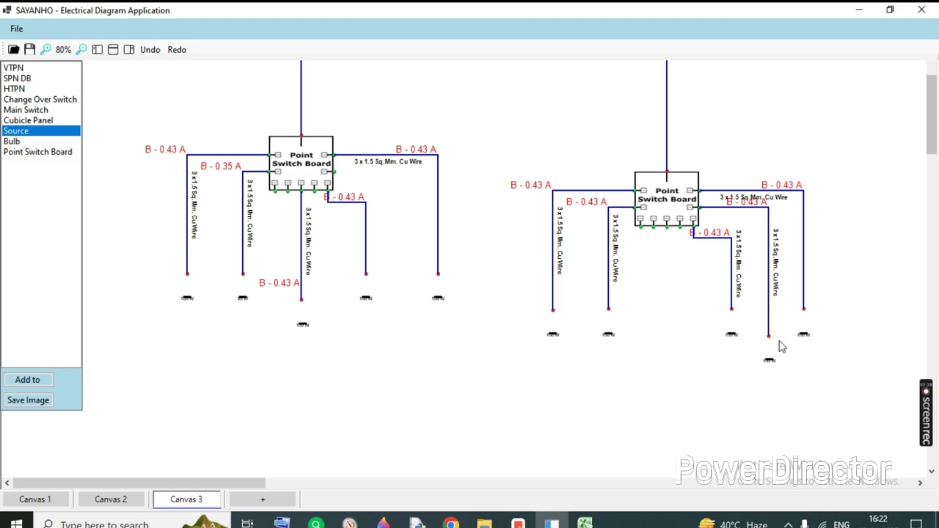
pyautogui.click(585, 522)
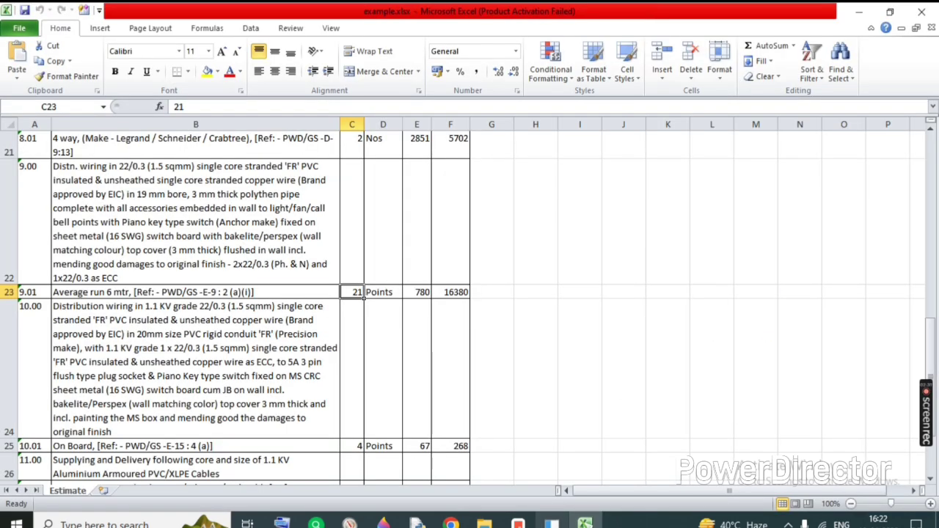
pyautogui.click(552, 524)
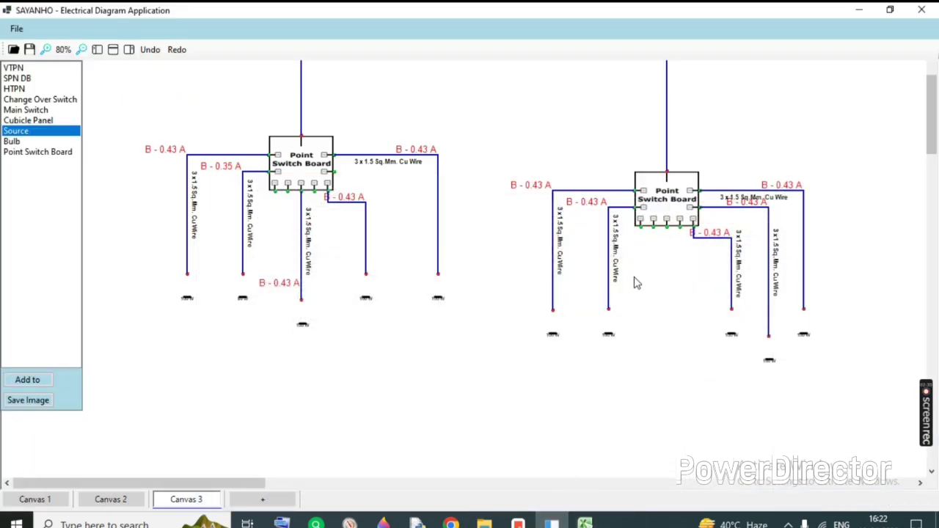
pyautogui.doubleClick(664, 196)
pyautogui.click(590, 75)
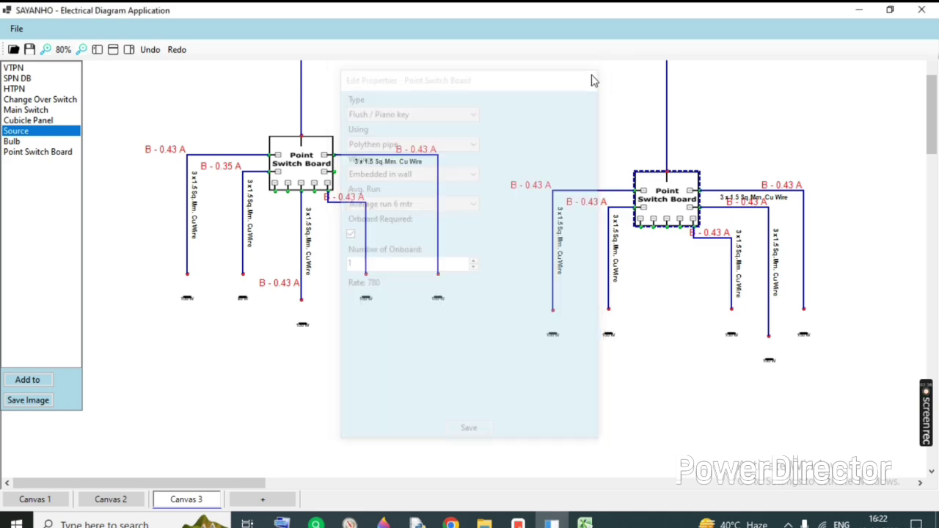
# - Return to the Excel estimate and compare the On Board item 10.01 with the quantity of the average run item 9.01
pyautogui.click(585, 523)
pyautogui.click(217, 445)
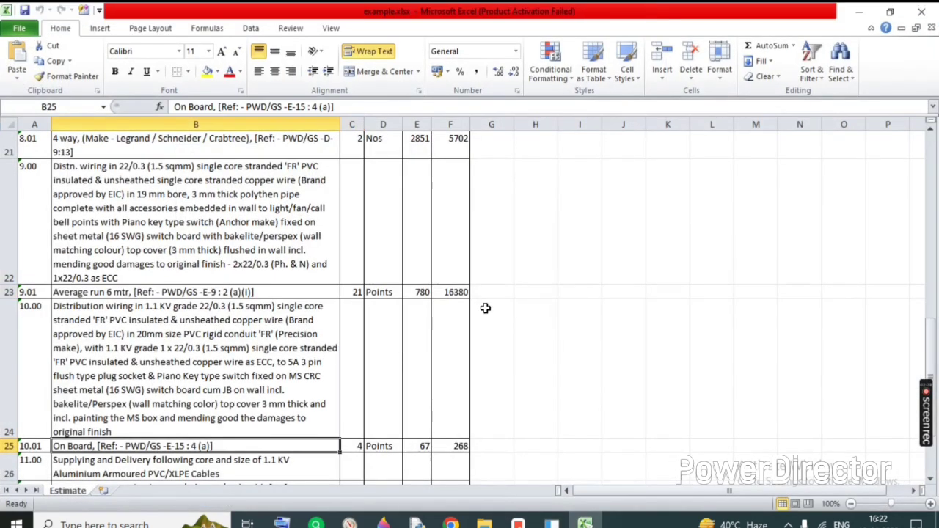
pyautogui.press('Up')
pyautogui.press('Up')
pyautogui.press('Up')
pyautogui.press('Down')
pyautogui.press('Right')
pyautogui.press('Right')
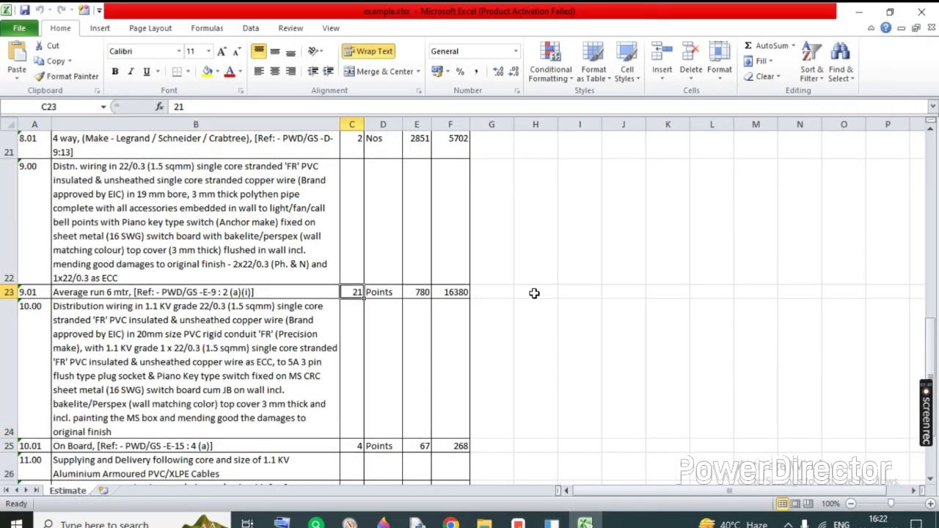
pyautogui.press('Down')
pyautogui.press('Left')
pyautogui.press('Left')
pyautogui.press('Down')
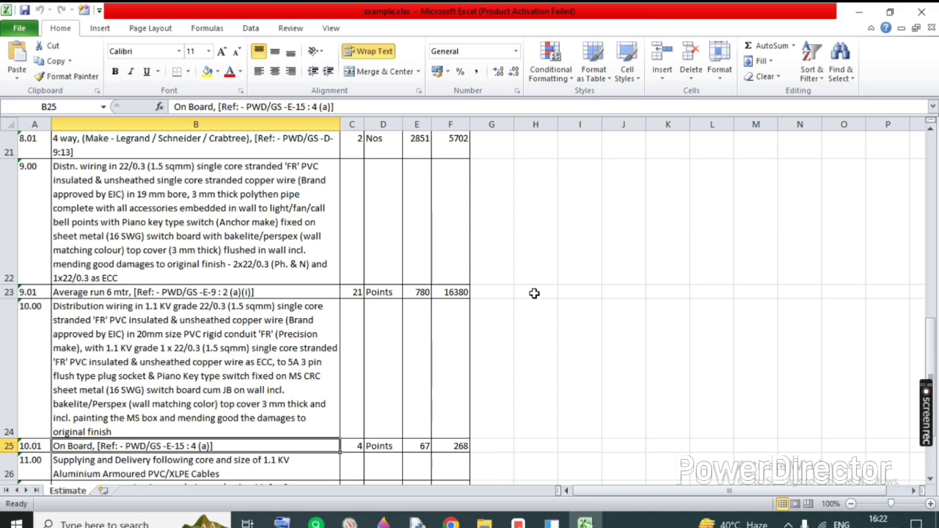
# - Examine the armoured cable supply items 11.00 to 11.03 and check their lengths in metres
pyautogui.press('Right')
pyautogui.press('Down')
pyautogui.press('Down')
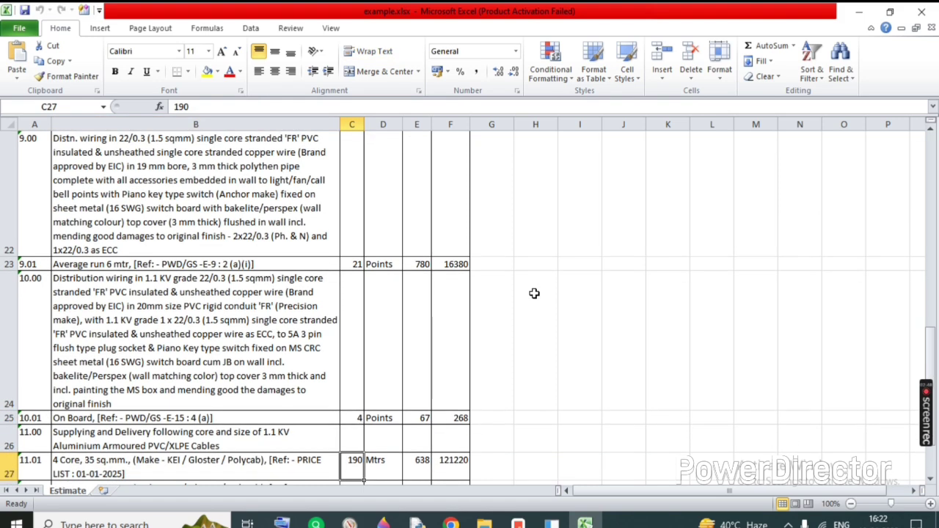
pyautogui.press('Left')
pyautogui.press('Up')
pyautogui.press('Down')
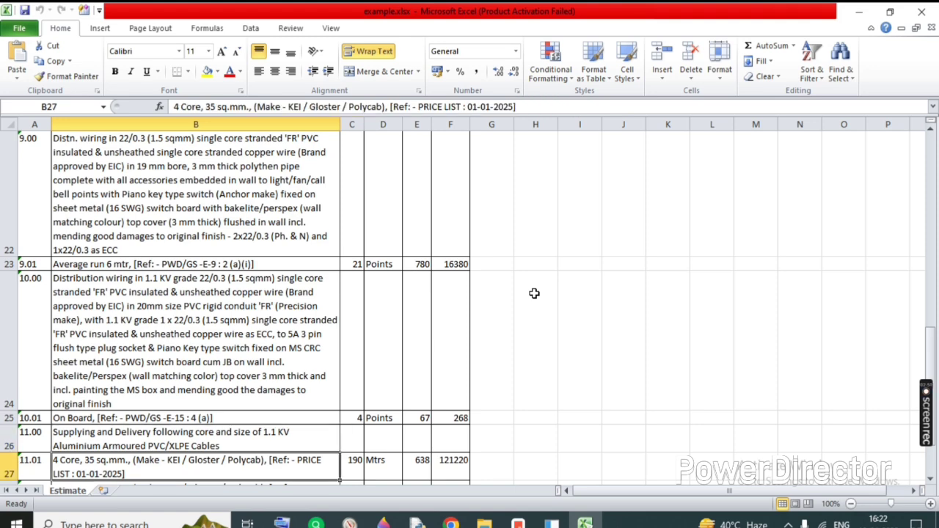
pyautogui.press('Down')
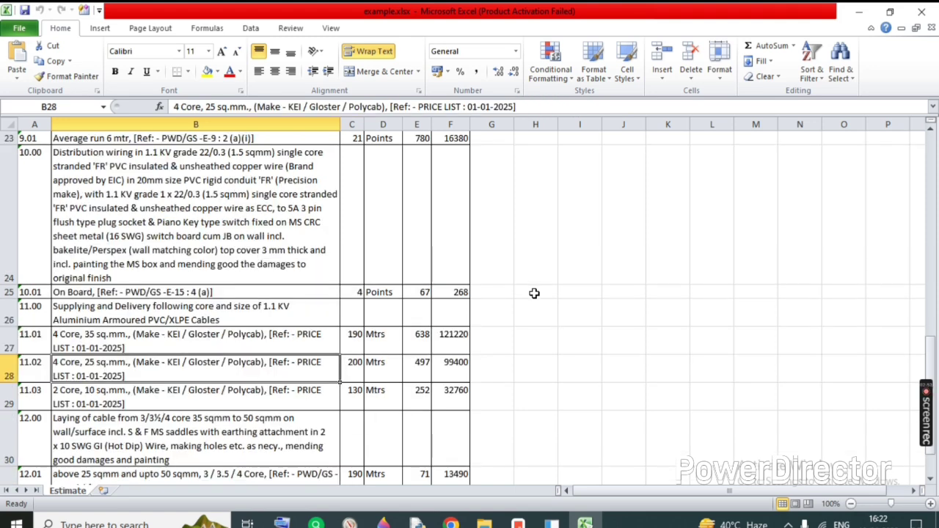
pyautogui.press('Down')
pyautogui.press('Right')
pyautogui.press('Up')
pyautogui.press('Up')
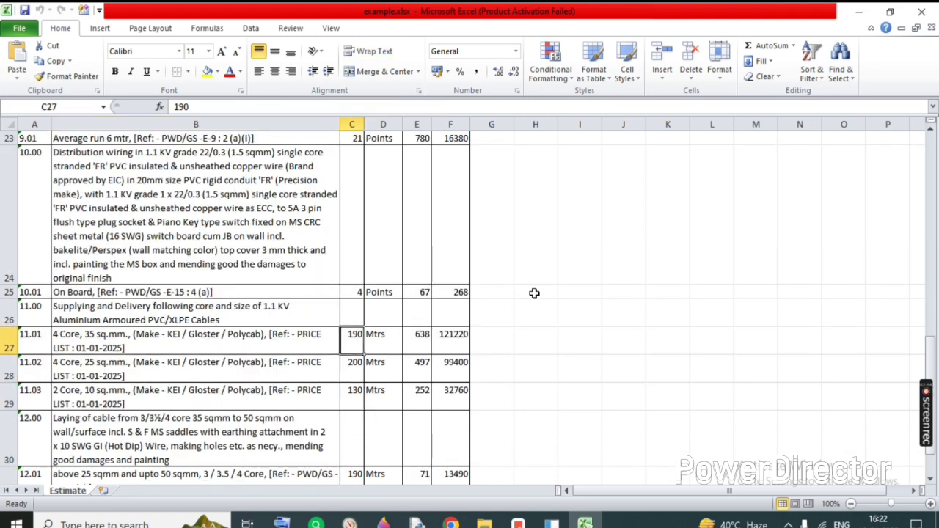
# - Examine the cable supply lengths, the cable laying items 12.00 to 14.01 and the total amount, and return to the estimate's beginning
pyautogui.press('Down')
pyautogui.press('Down')
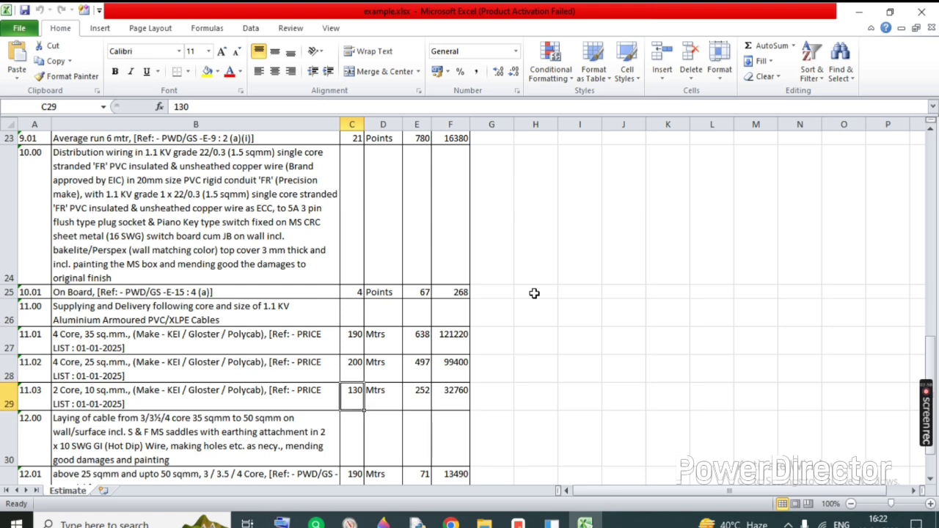
pyautogui.press('Down')
pyautogui.press('Down')
pyautogui.press('Down')
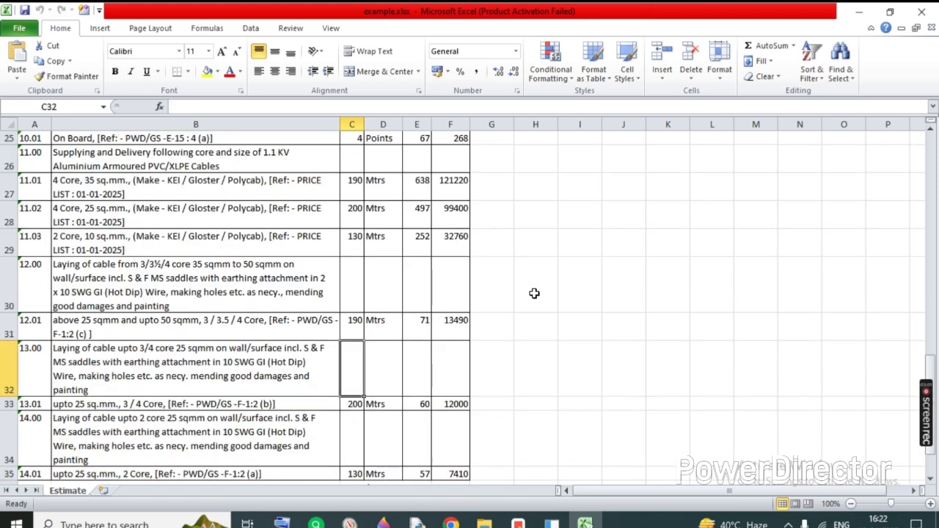
pyautogui.press('Down')
pyautogui.press('Down')
pyautogui.press('Down')
pyautogui.press('Down')
pyautogui.press('Down')
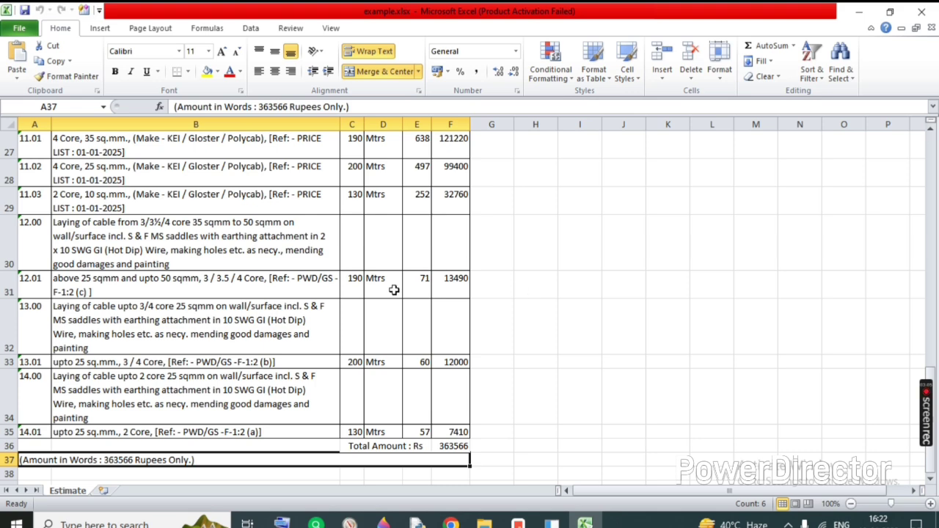
pyautogui.scroll(9, 392, 289)
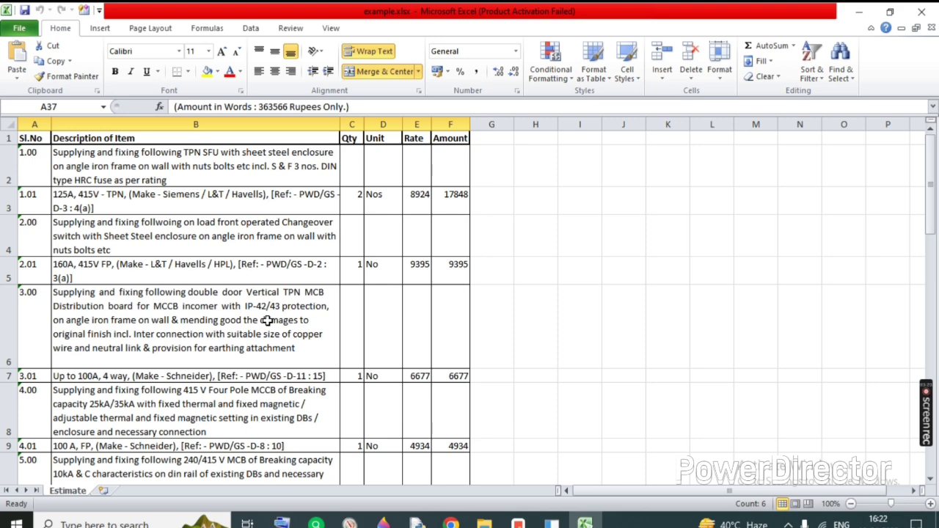
# - Switch to the SAYANHO electrical diagram application, add Canvas 4, and place a Cubicle Panel on it
pyautogui.click(552, 523)
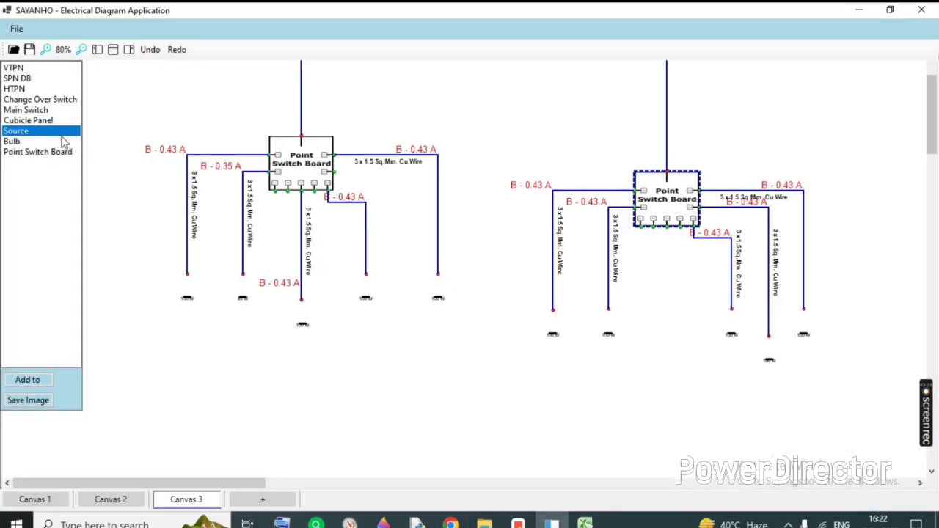
pyautogui.scroll(6, 176, 205)
pyautogui.click(247, 500)
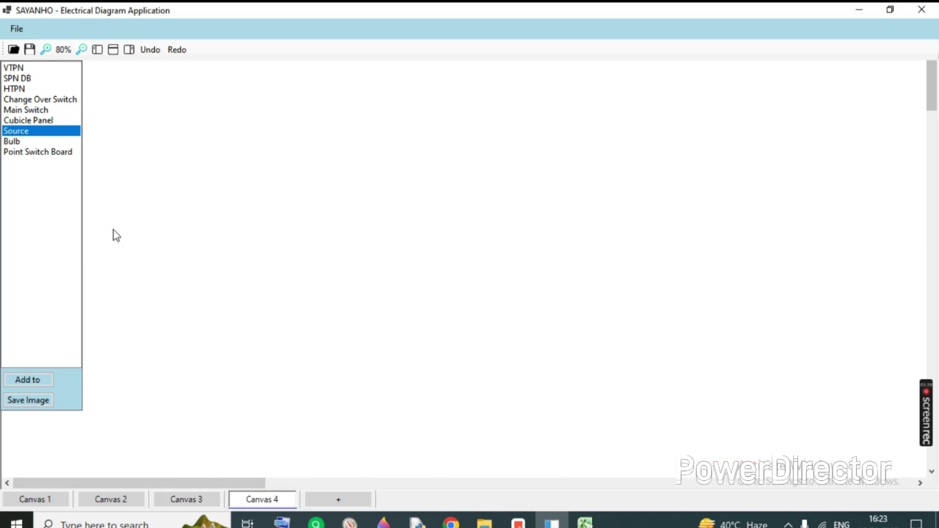
pyautogui.click(30, 121)
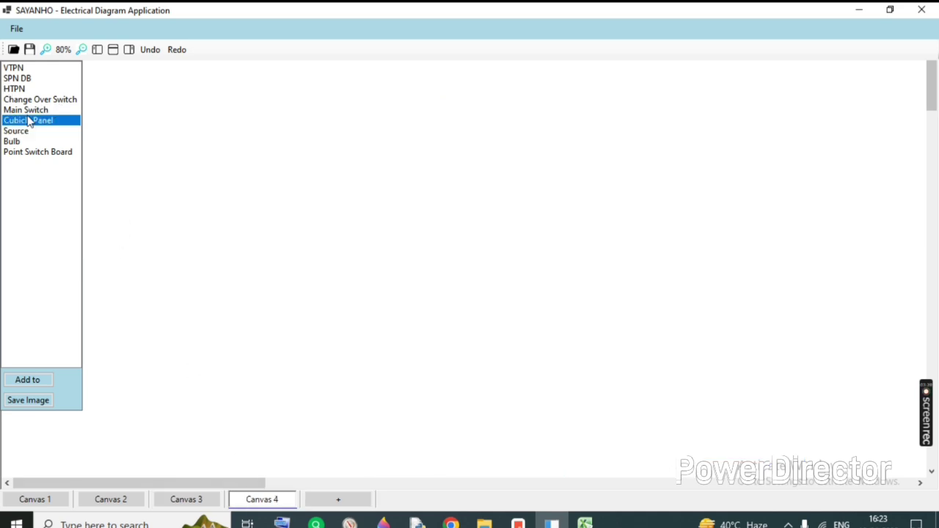
pyautogui.moveTo(30, 121); pyautogui.dragTo(334, 206)
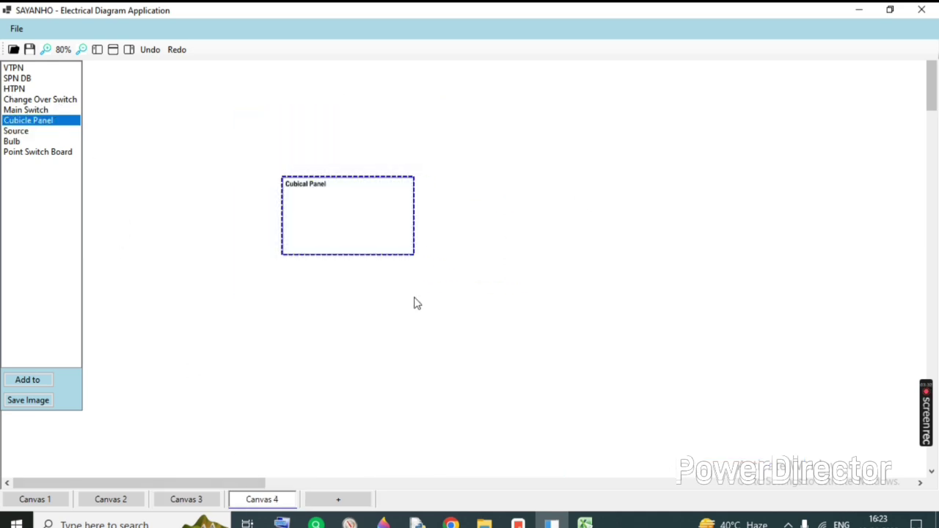
# - Open the Cubicle Panel's properties, view the incoming and outgoing device options, and set the outgoing feeders to 3
pyautogui.doubleClick(363, 212)
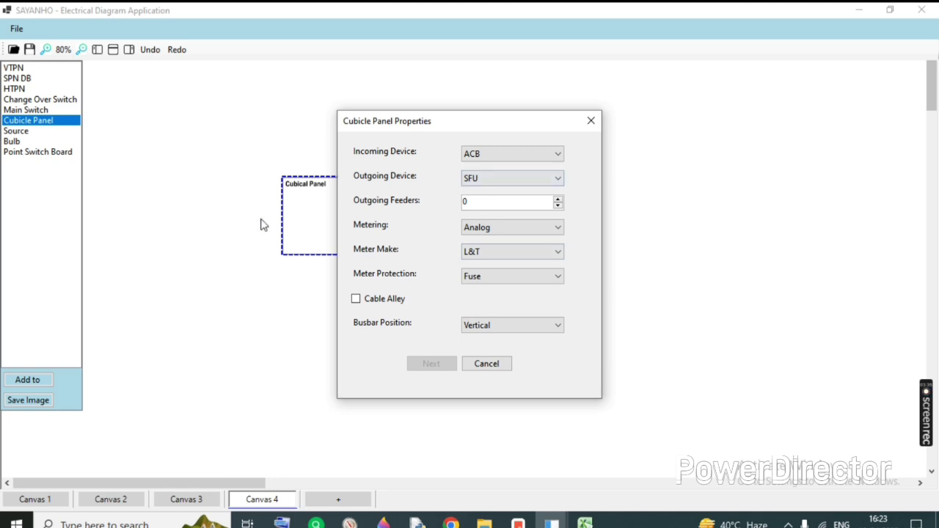
pyautogui.click(506, 158)
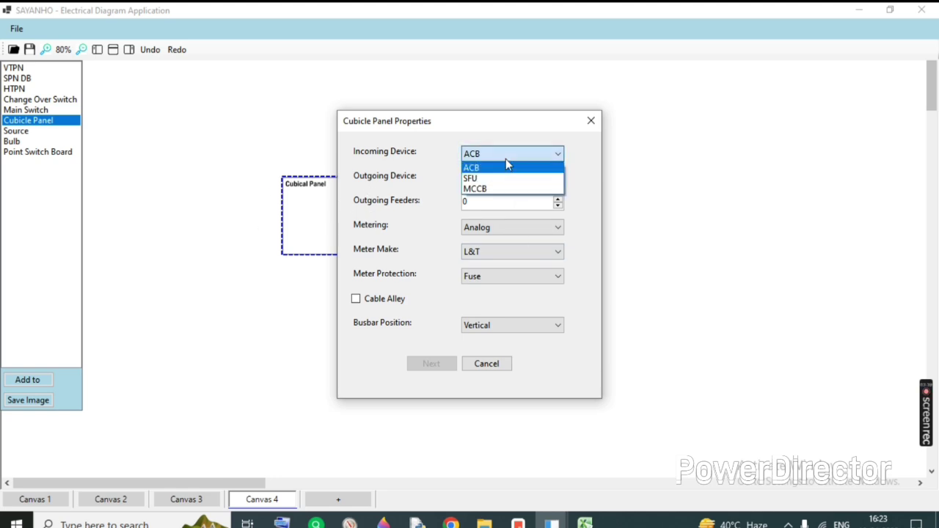
pyautogui.click(380, 185)
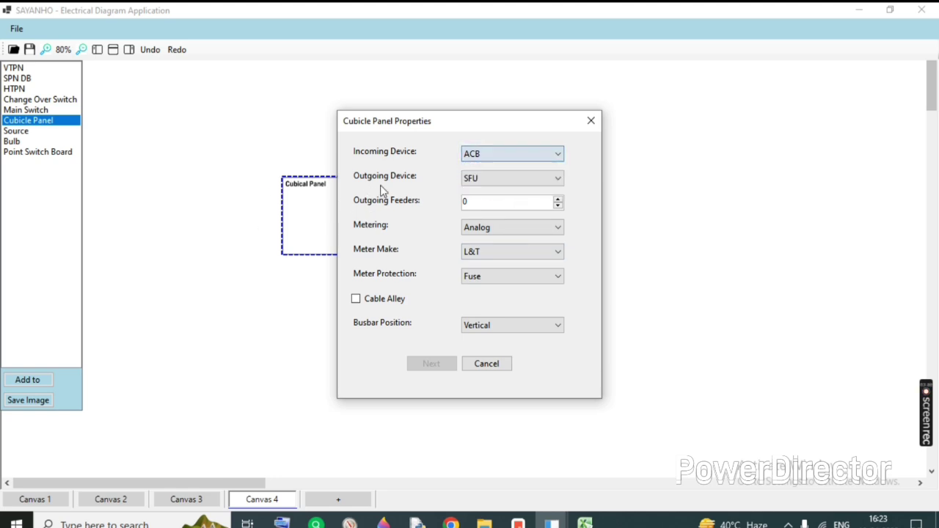
pyautogui.click(489, 179)
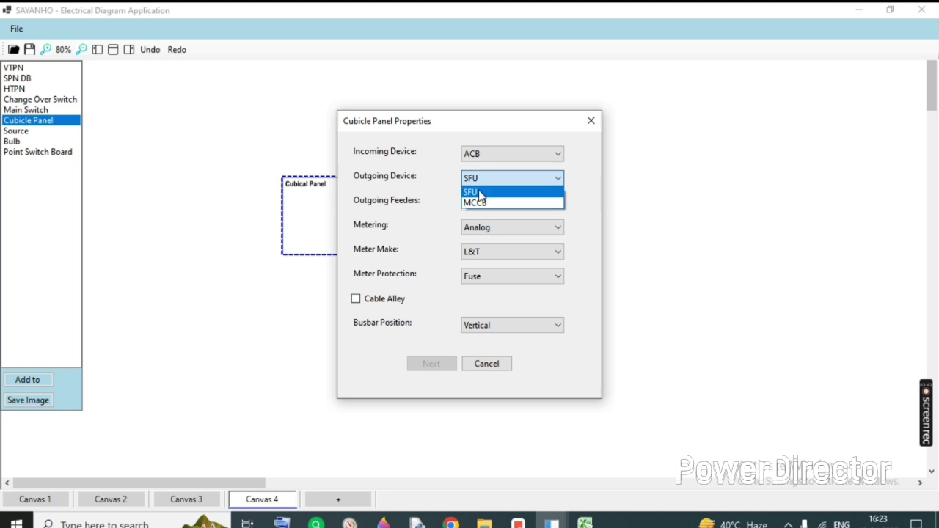
pyautogui.click(496, 219)
pyautogui.click(559, 199)
pyautogui.click(558, 199)
pyautogui.click(559, 198)
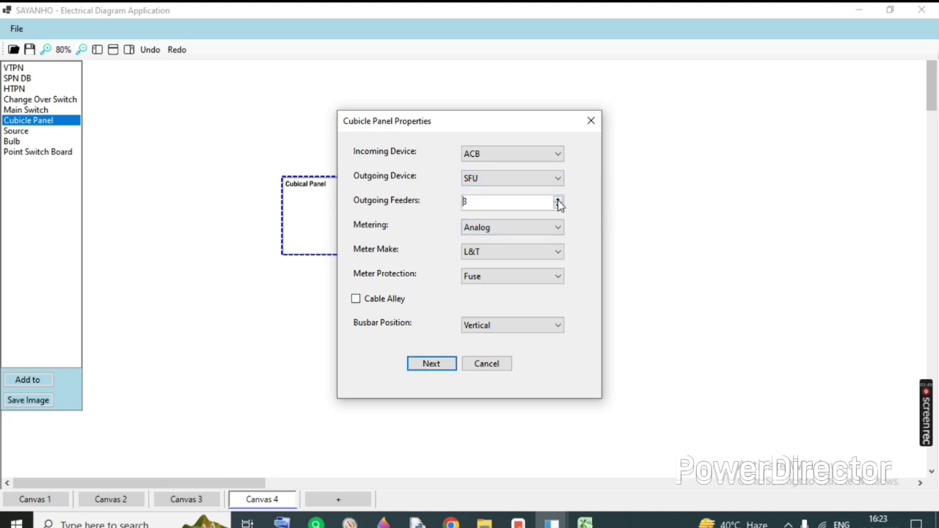
# - Set the panel's incoming and outgoing devices to MCCB and the outgoing feeders to 7
pyautogui.click(514, 154)
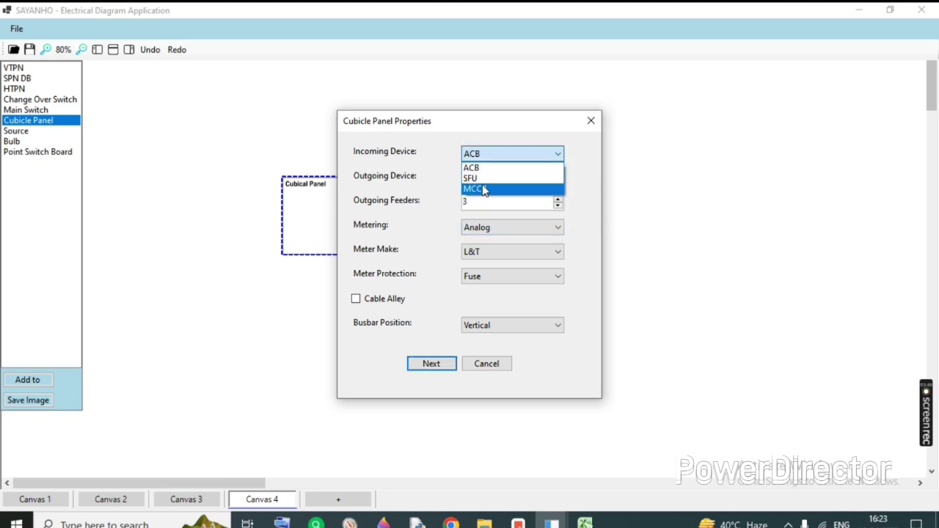
pyautogui.click(478, 189)
pyautogui.click(490, 181)
pyautogui.click(496, 204)
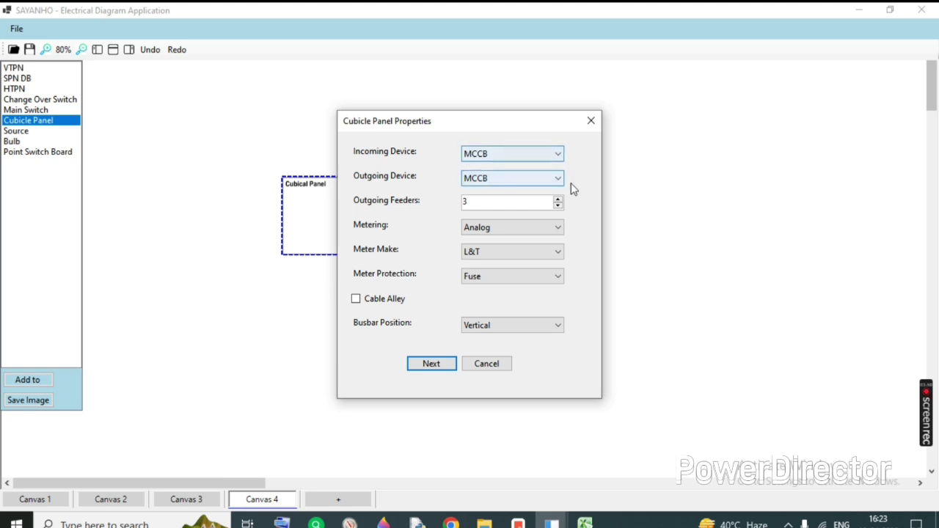
pyautogui.click(559, 199)
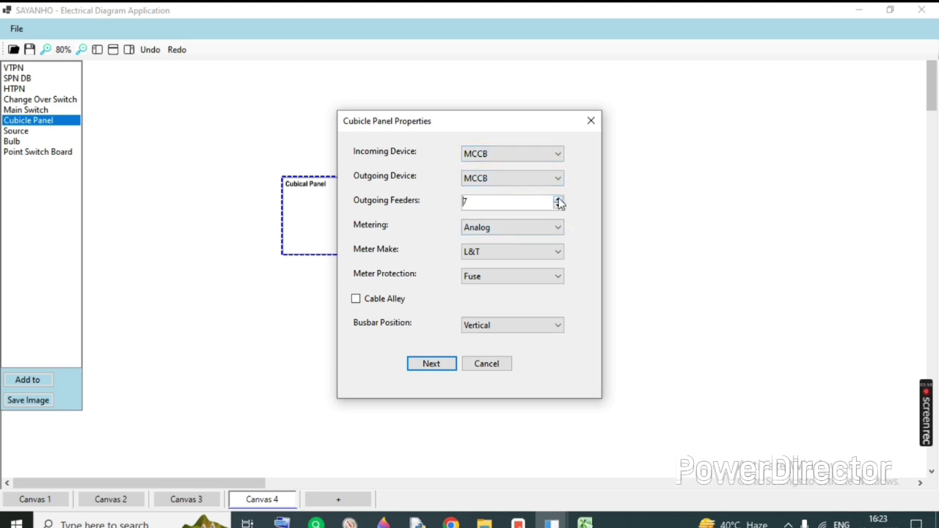
# - Set the panel's metering to Digital, the meter make to ABB, and the meter protection to MCB
pyautogui.click(513, 223)
pyautogui.click(482, 248)
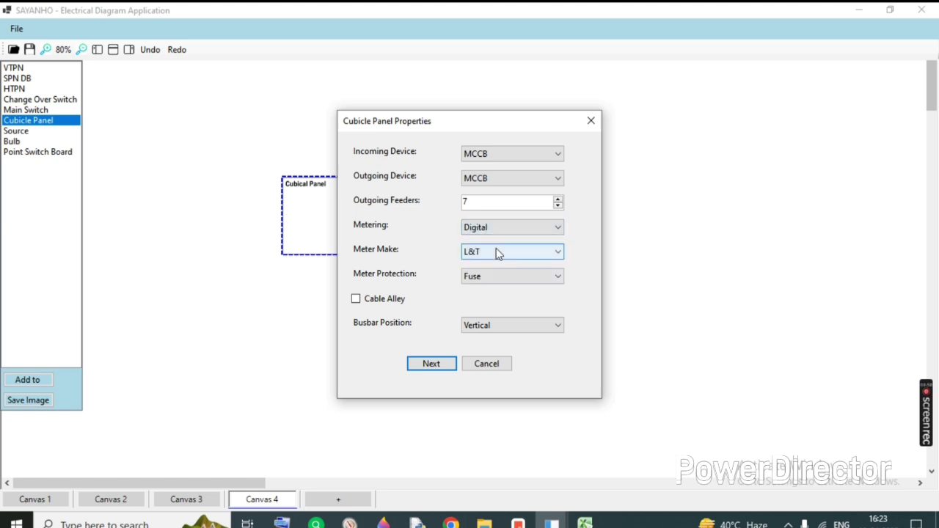
pyautogui.click(497, 250)
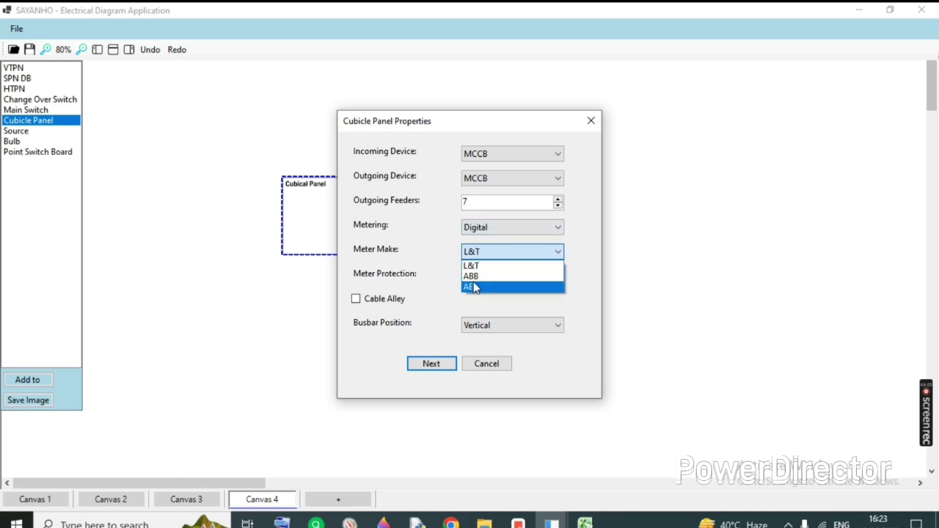
pyautogui.click(477, 287)
pyautogui.click(474, 253)
pyautogui.click(470, 275)
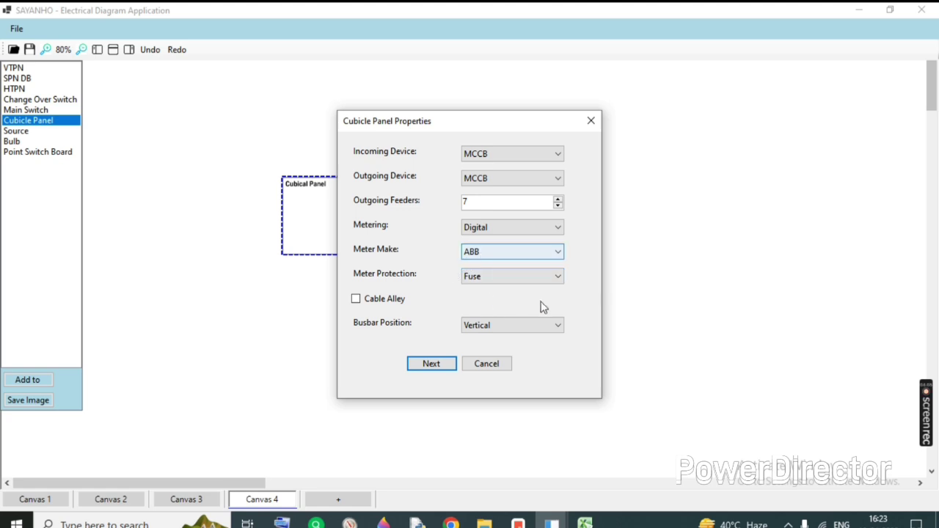
pyautogui.click(502, 279)
pyautogui.click(486, 300)
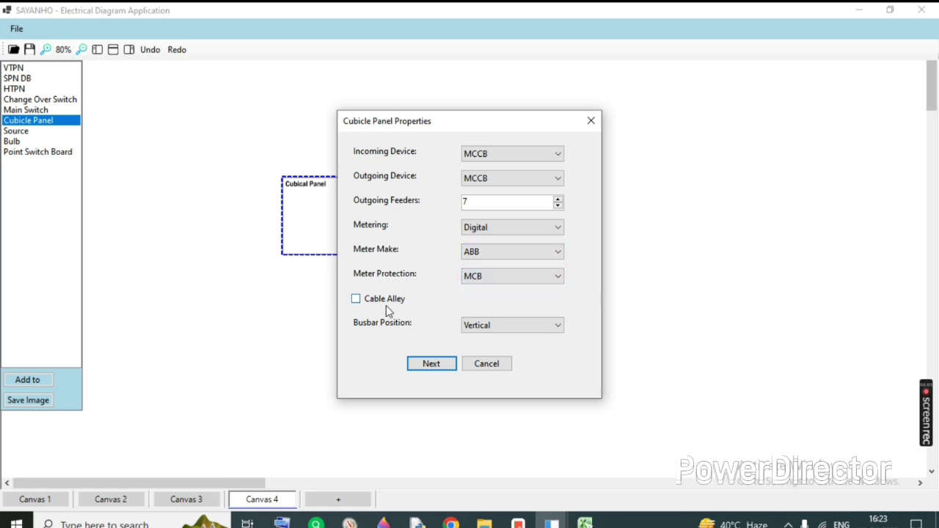
# - Enable the cable alley, keep the busbar position Vertical, and proceed to the panel's current ratings
pyautogui.click(355, 300)
pyautogui.click(491, 324)
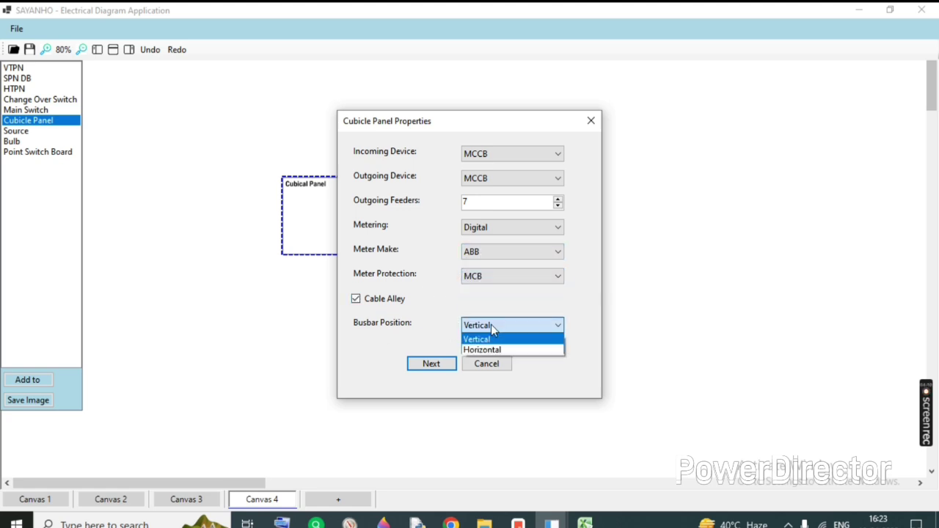
pyautogui.click(492, 325)
pyautogui.click(415, 364)
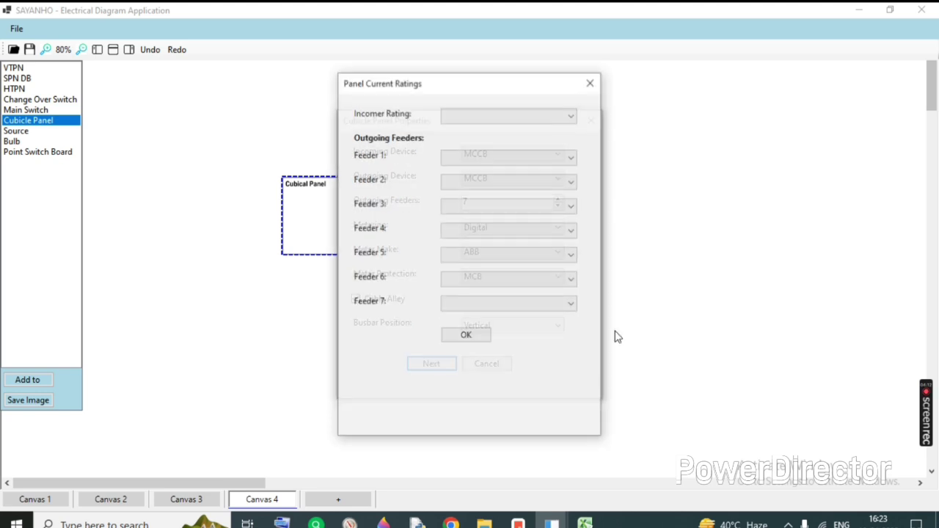
# - Set the panel's incomer rating to 250 A
pyautogui.click(474, 118)
pyautogui.click(463, 152)
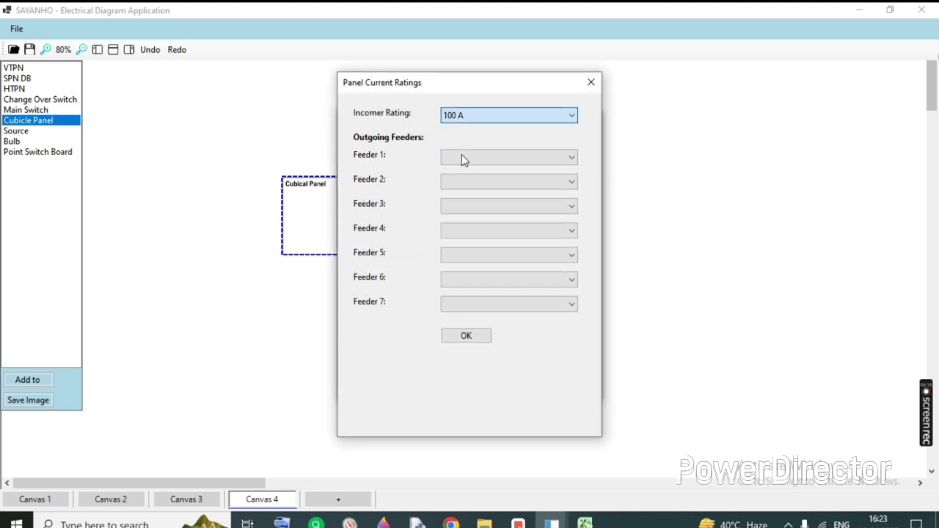
pyautogui.click(474, 122)
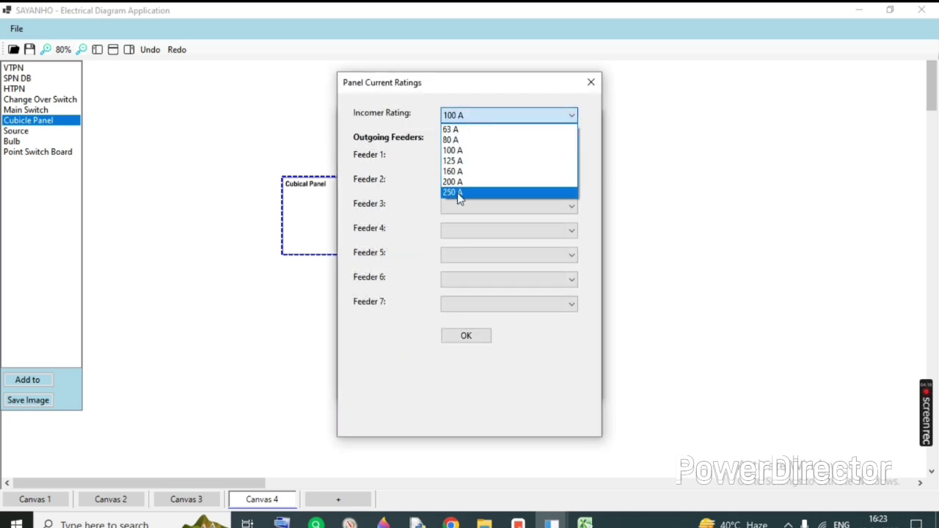
pyautogui.click(459, 194)
# - Set the rating of all seven outgoing feeders to 63 A and apply the panel configuration
pyautogui.click(457, 165)
pyautogui.click(453, 172)
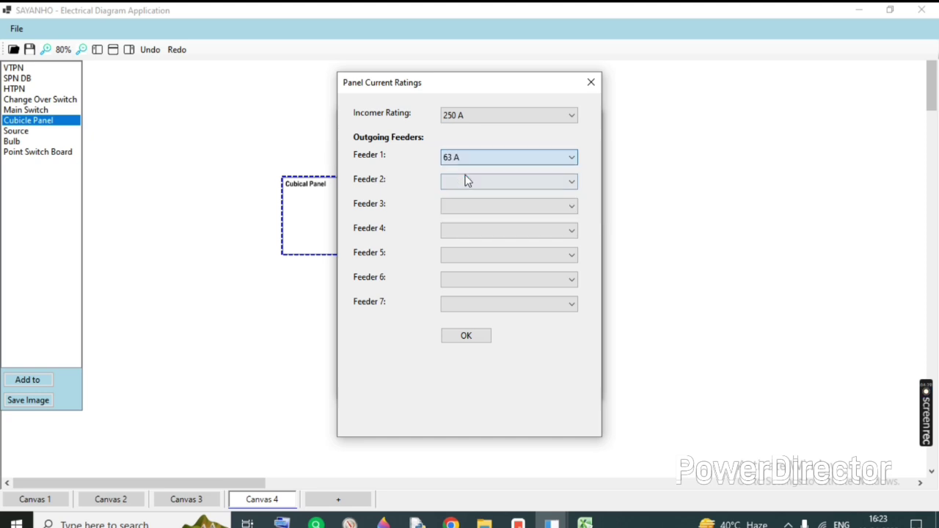
pyautogui.click(465, 181)
pyautogui.click(454, 196)
pyautogui.click(455, 206)
pyautogui.click(452, 220)
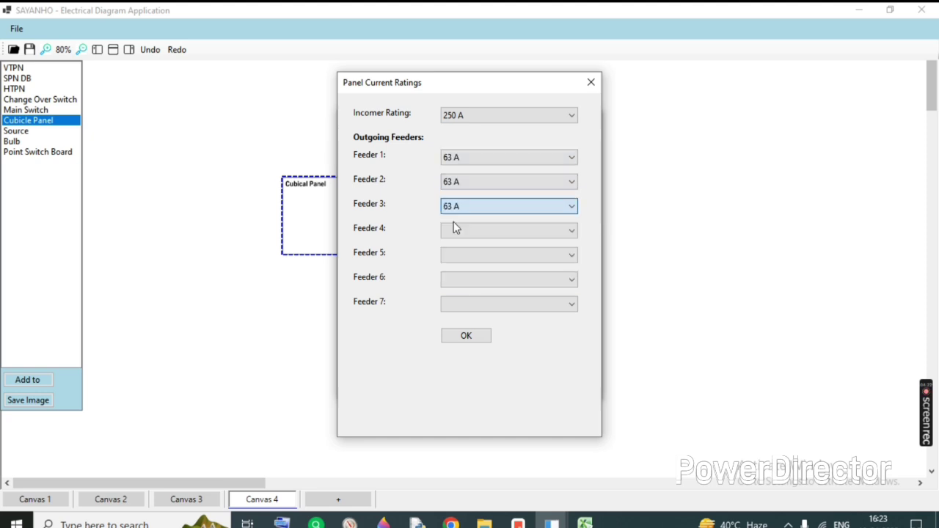
pyautogui.click(453, 230)
pyautogui.click(453, 244)
pyautogui.click(455, 255)
pyautogui.click(455, 269)
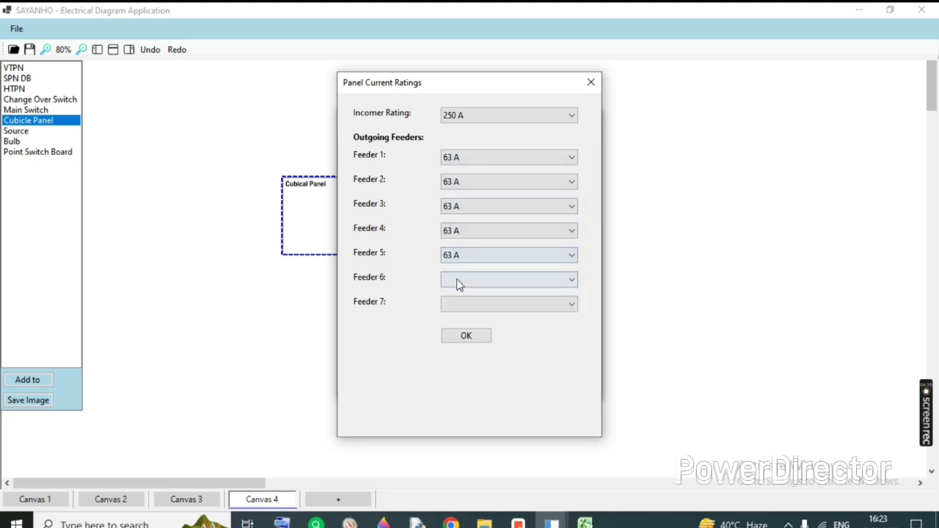
pyautogui.click(457, 280)
pyautogui.click(453, 294)
pyautogui.click(451, 304)
pyautogui.click(453, 318)
pyautogui.click(466, 337)
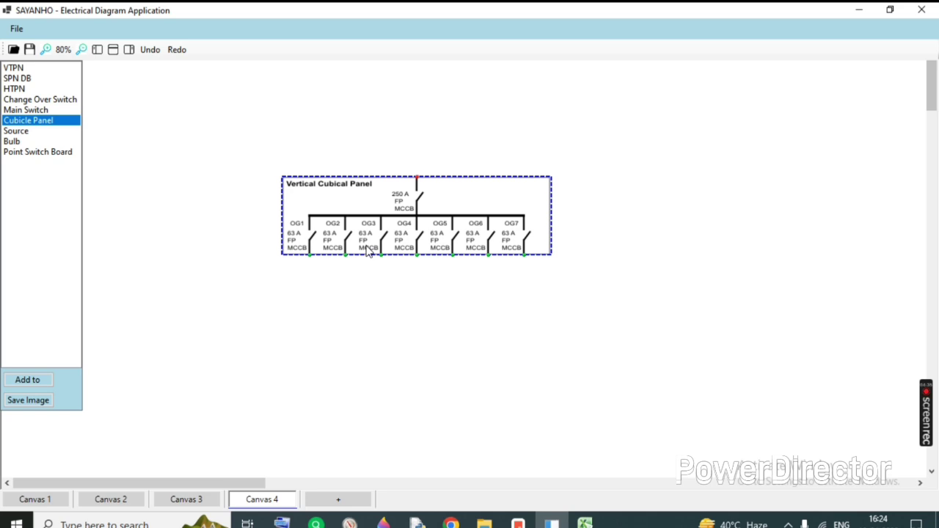
# - Select the vertical cubicle panel, move it slightly lower on Canvas 4, and deselect it
pyautogui.click(271, 245)
pyautogui.moveTo(237, 151); pyautogui.dragTo(602, 315)
pyautogui.moveTo(526, 235); pyautogui.dragTo(519, 277)
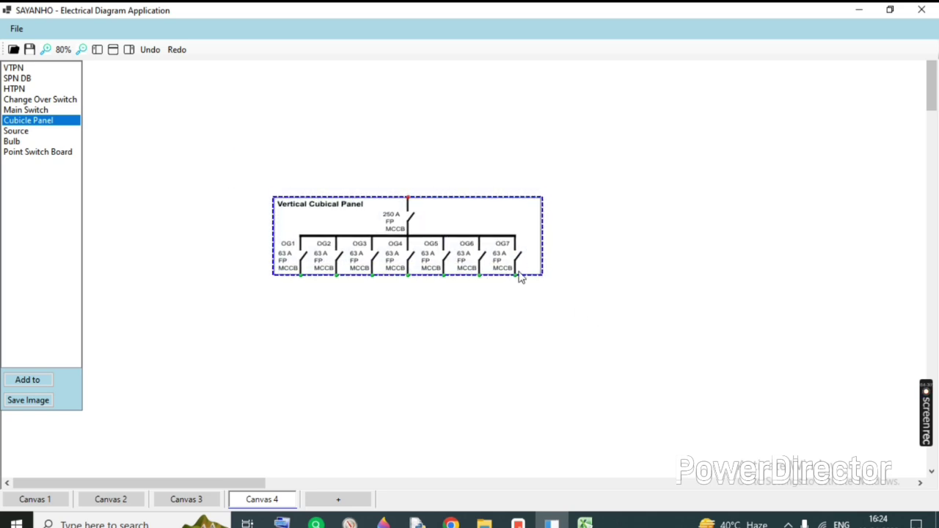
pyautogui.click(520, 278)
# - Try placing a Point Switch Board below the lowered cubicle panel and delete the board again
pyautogui.doubleClick(26, 154)
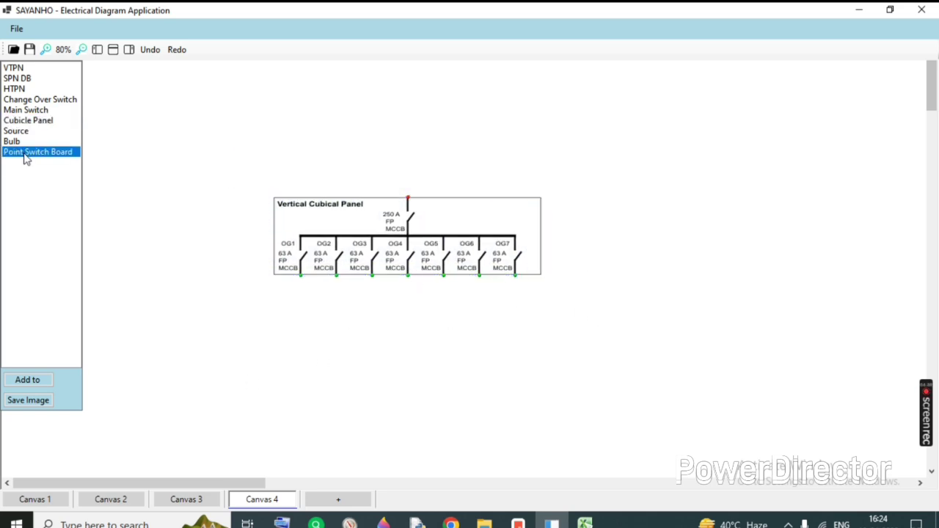
pyautogui.moveTo(362, 233); pyautogui.dragTo(326, 307)
pyautogui.moveTo(469, 273); pyautogui.dragTo(528, 440)
pyautogui.rightClick(529, 441)
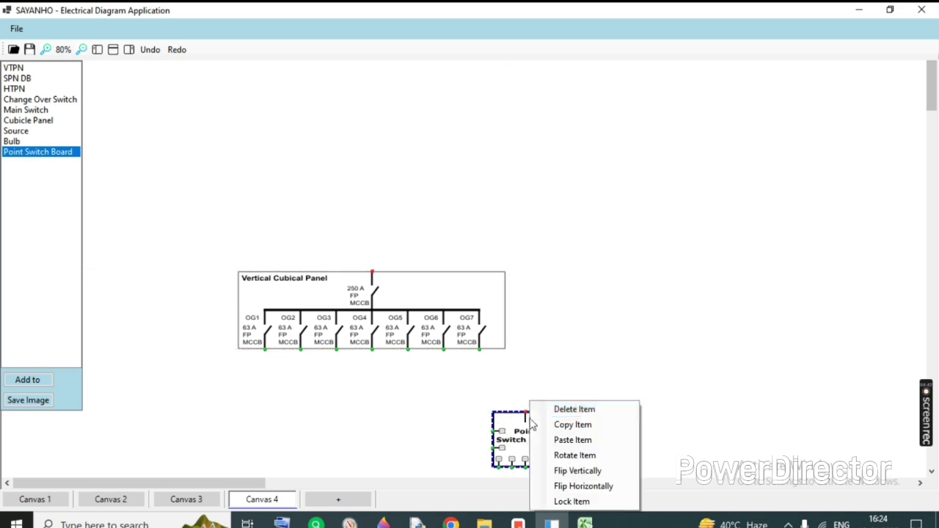
pyautogui.click(573, 409)
# - Place a Change Over Switch above the cubicle panel and connect its output to the panel's incomer
pyautogui.click(13, 104)
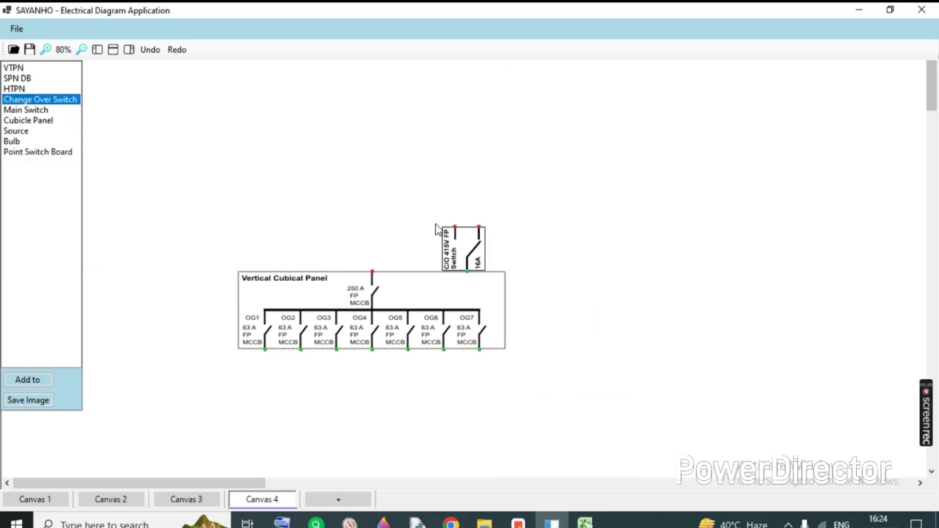
pyautogui.moveTo(439, 227); pyautogui.dragTo(418, 151)
pyautogui.moveTo(441, 190); pyautogui.dragTo(372, 273)
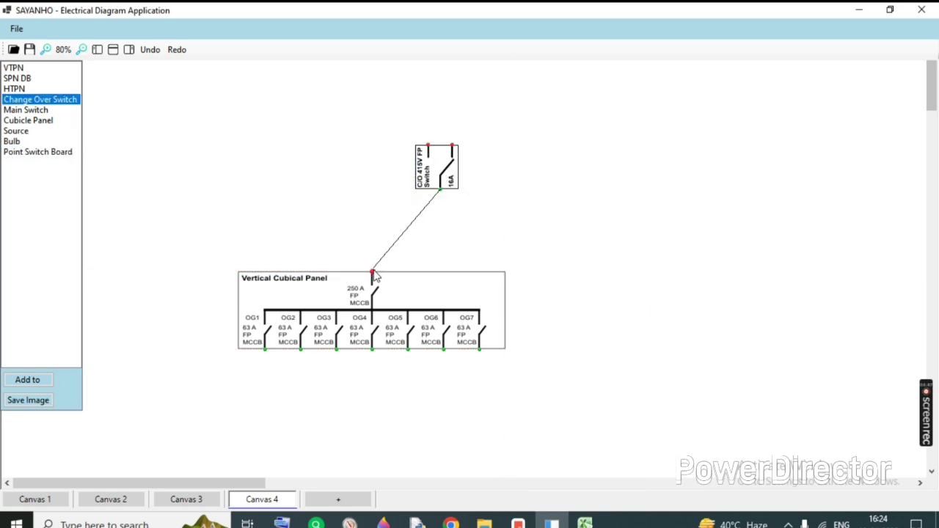
pyautogui.moveTo(430, 184); pyautogui.dragTo(479, 182)
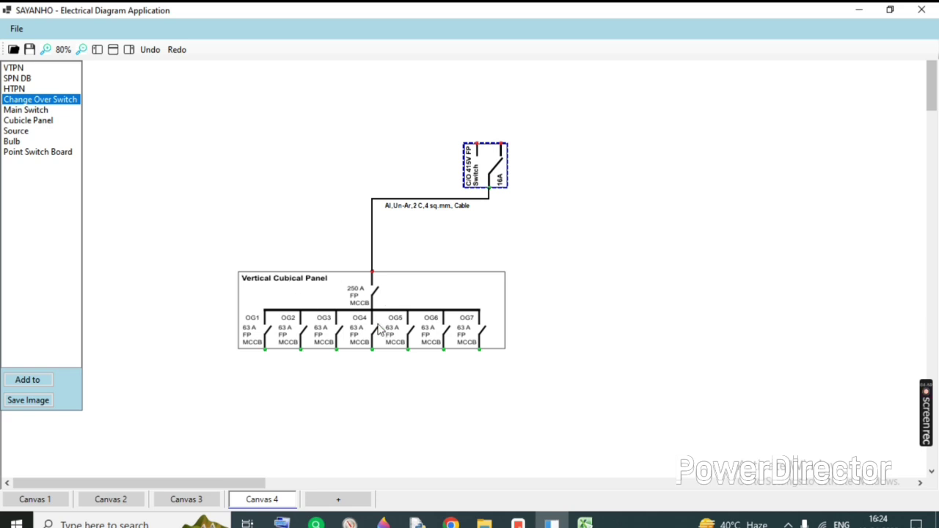
# - Delete the Change Over Switch, its cable and the cubicle panel to clear Canvas 4
pyautogui.moveTo(381, 286); pyautogui.dragTo(520, 360)
pyautogui.moveTo(430, 78); pyautogui.dragTo(581, 312)
pyautogui.press('Delete')
pyautogui.moveTo(483, 360); pyautogui.dragTo(479, 252)
pyautogui.click(588, 347)
pyautogui.moveTo(345, 179); pyautogui.dragTo(733, 466)
pyautogui.press('Delete')
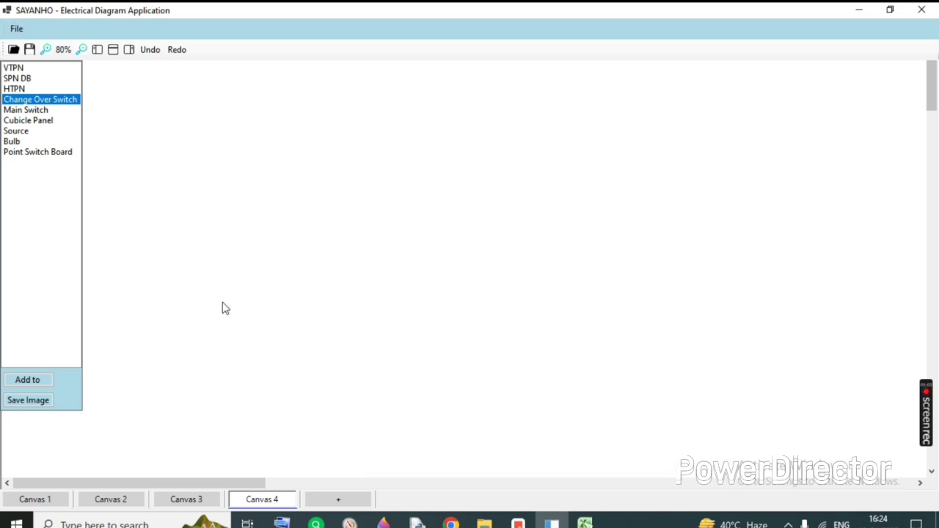
# - Delete the empty Canvas 4 sheet and confirm the deletion
pyautogui.rightClick(271, 503)
pyautogui.click(308, 501)
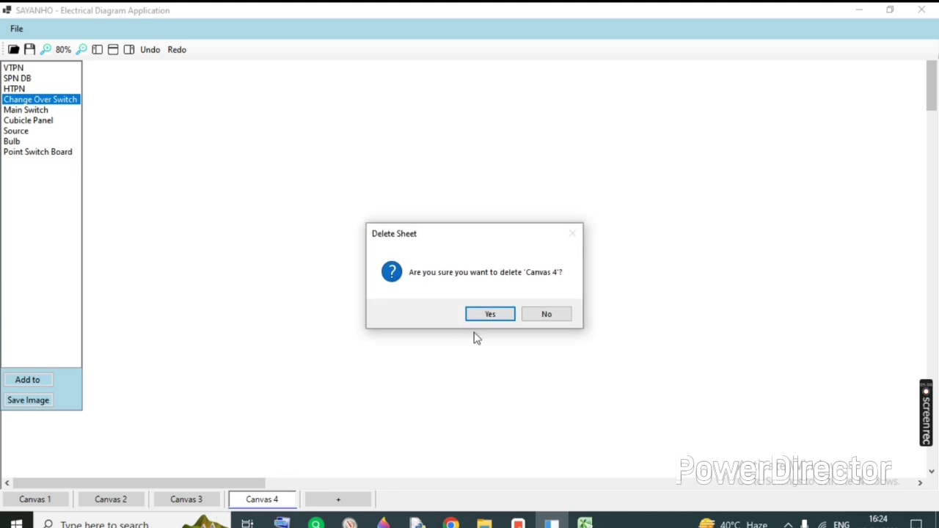
pyautogui.press('Return')
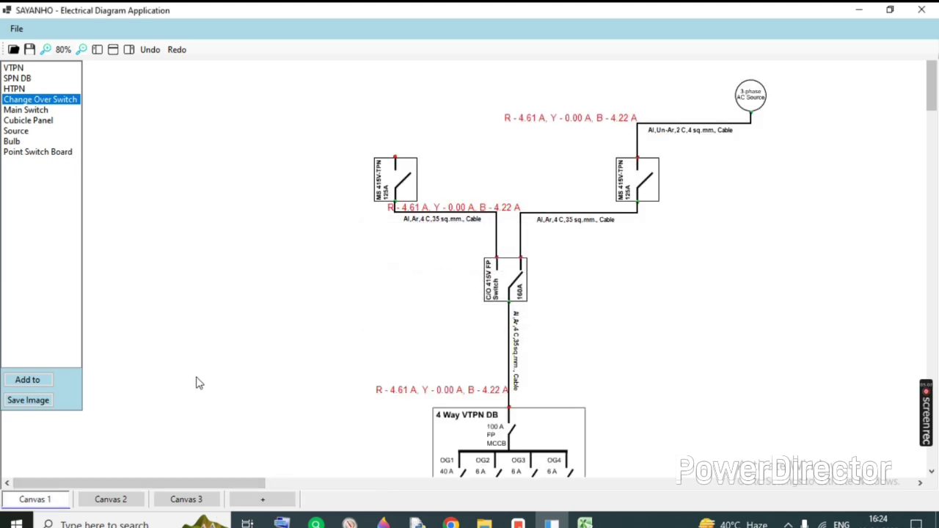
# - Look over the three remaining canvases, return to Canvas 1, and save the project on the Desktop as the JSON file sampleproject
pyautogui.scroll(-3, 344, 235)
pyautogui.scroll(3, 327, 291)
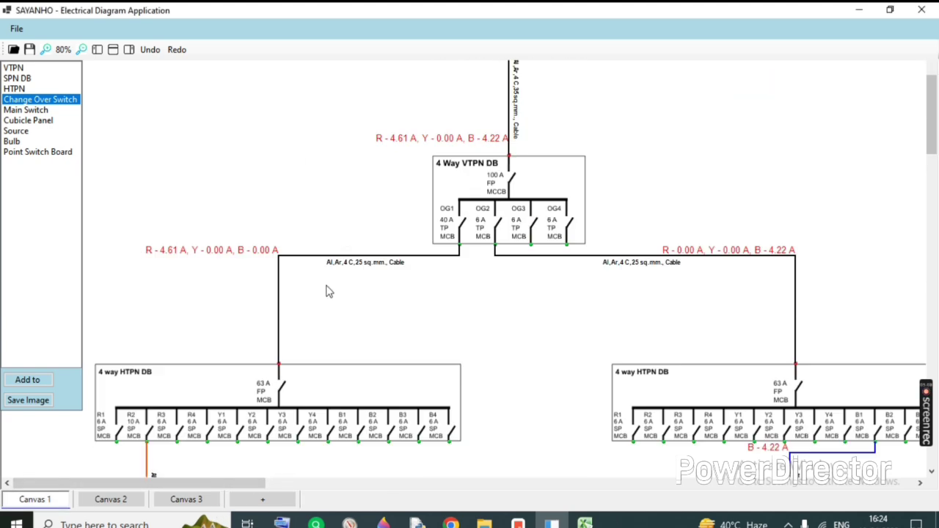
pyautogui.click(108, 500)
pyautogui.click(186, 500)
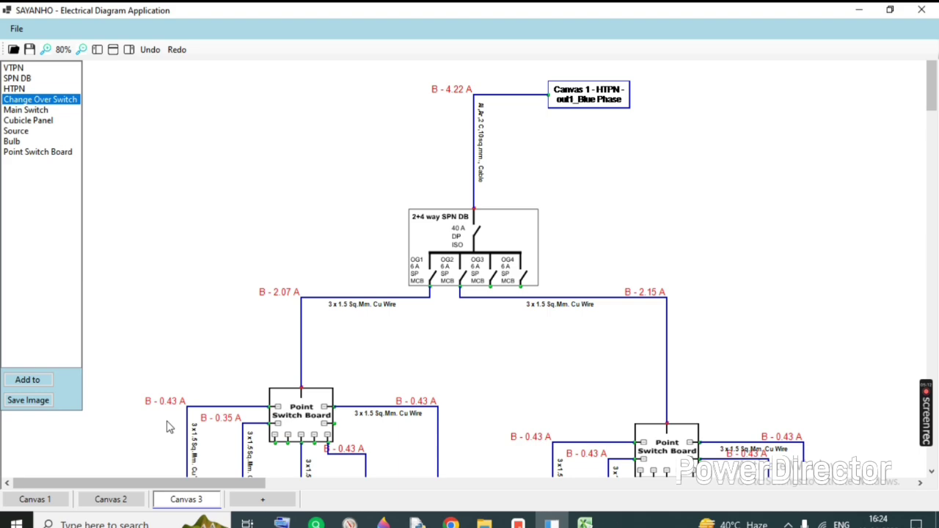
pyautogui.click(34, 500)
pyautogui.click(30, 49)
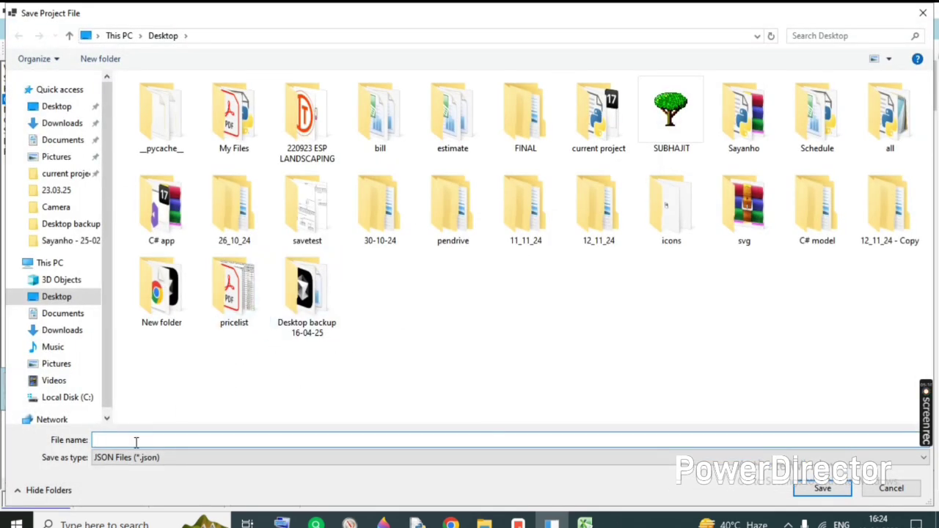
pyautogui.write('sampleproject')
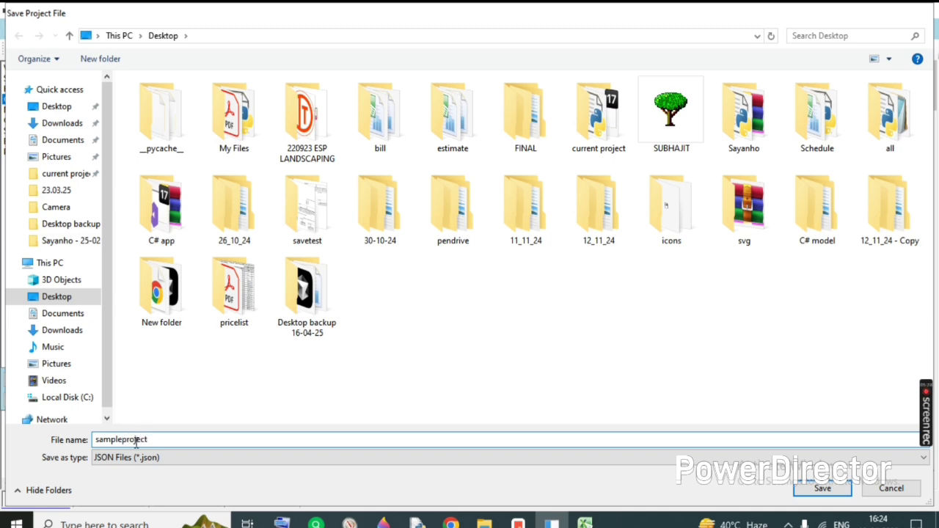
pyautogui.press('Return')
pyautogui.press('Return')
# - Check the file properties of sampleproject.json on the desktop, then return to the electrical diagram
pyautogui.press('super+d')
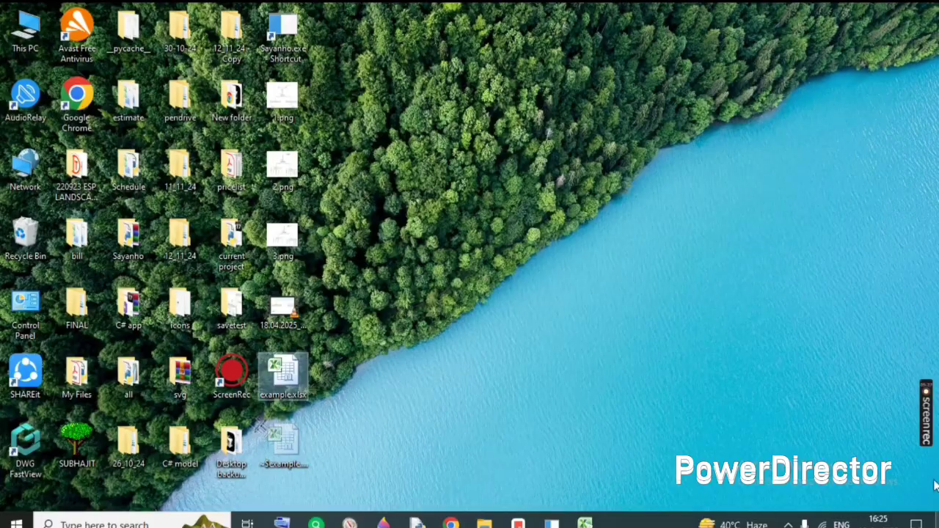
pyautogui.rightClick(342, 40)
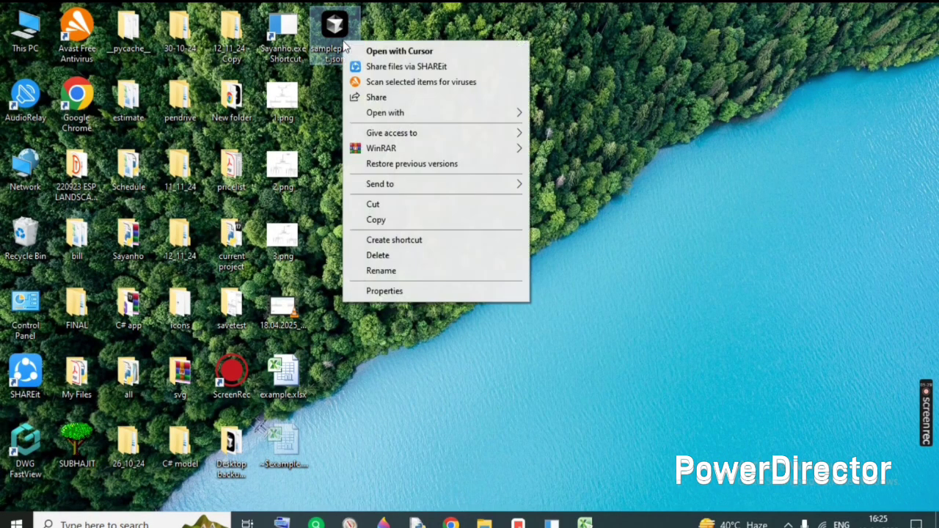
pyautogui.click(411, 292)
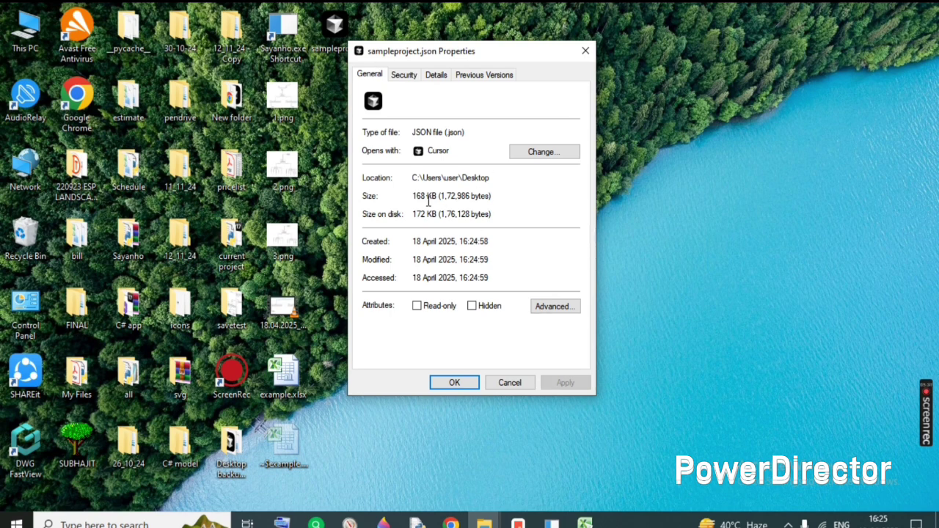
pyautogui.click(586, 51)
pyautogui.click(565, 521)
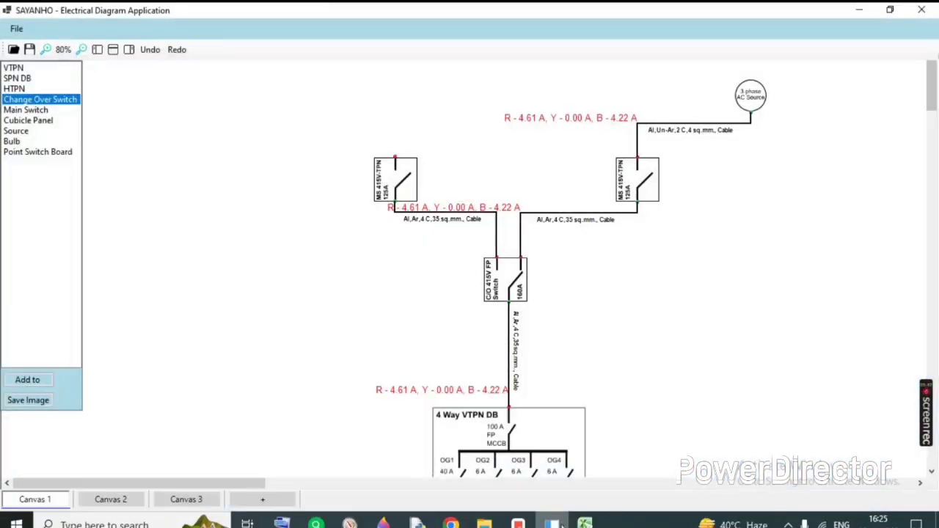
# - Close the SAYANHO diagram application, relaunch it from the desktop, and open the project file sampleproject.json
pyautogui.click(922, 9)
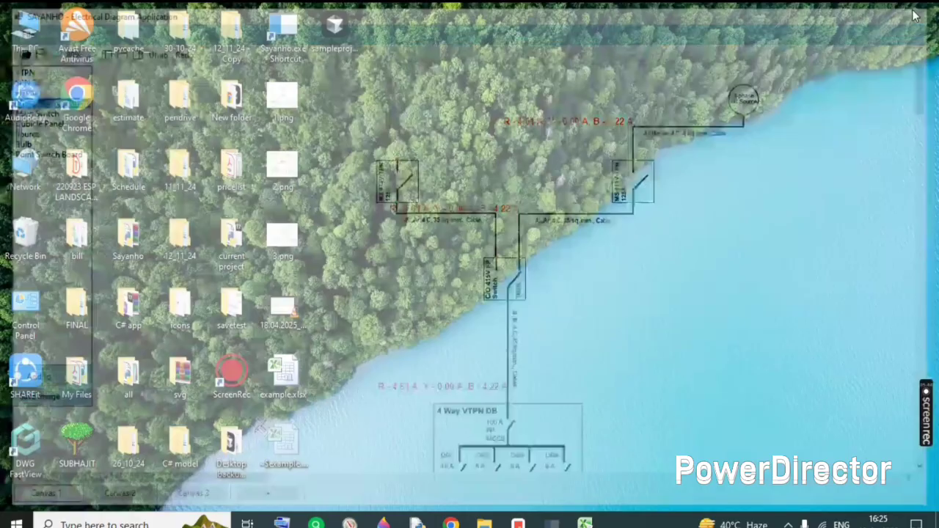
pyautogui.doubleClick(295, 38)
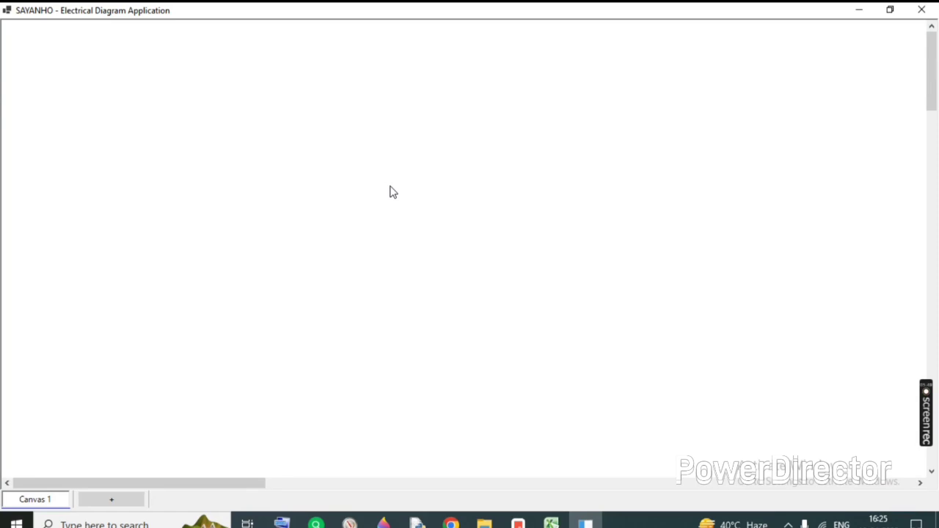
pyautogui.click(13, 48)
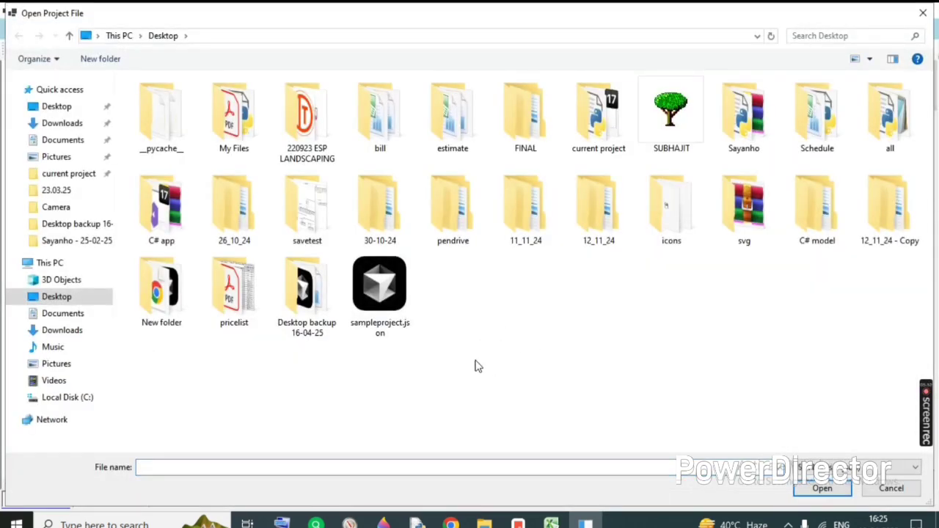
pyautogui.doubleClick(389, 297)
pyautogui.press('Return')
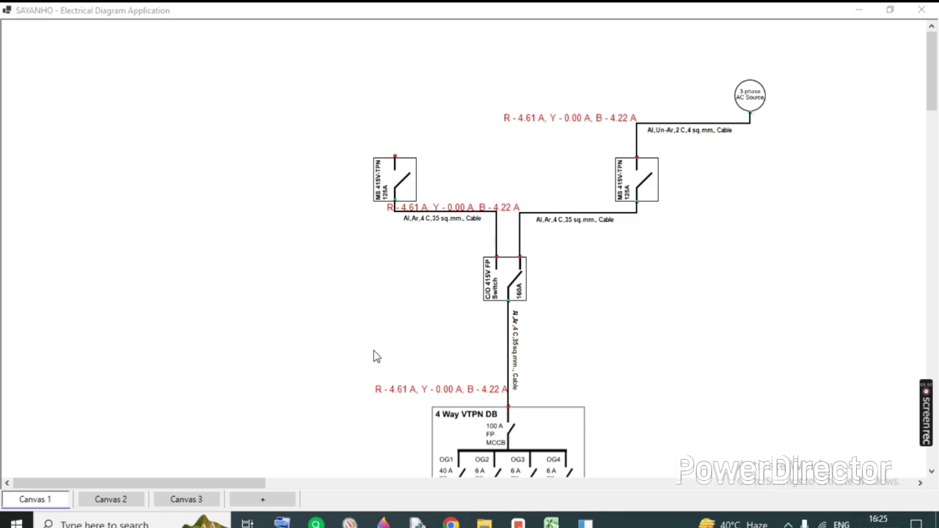
# - Examine the reopened diagrams on Canvas 1, Canvas 2 and Canvas 3, and return to Canvas 1
pyautogui.scroll(-10, 374, 356)
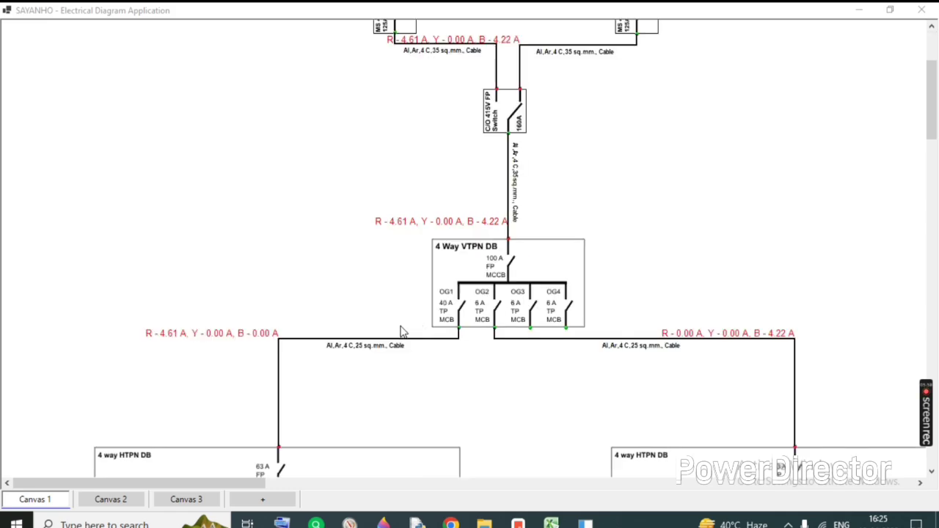
pyautogui.scroll(10, 387, 346)
pyautogui.scroll(-6, 389, 347)
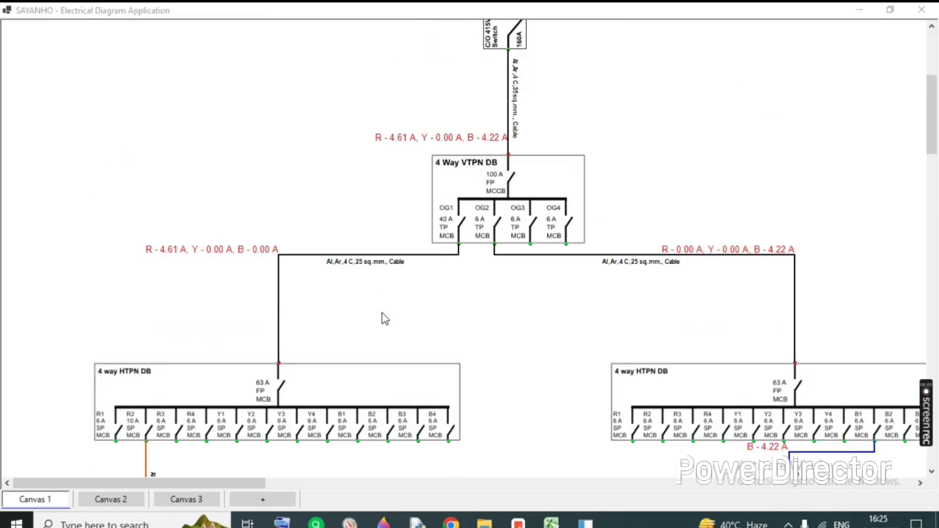
pyautogui.scroll(3, 308, 294)
pyautogui.click(124, 505)
pyautogui.scroll(3, 204, 223)
pyautogui.scroll(-3, 422, 308)
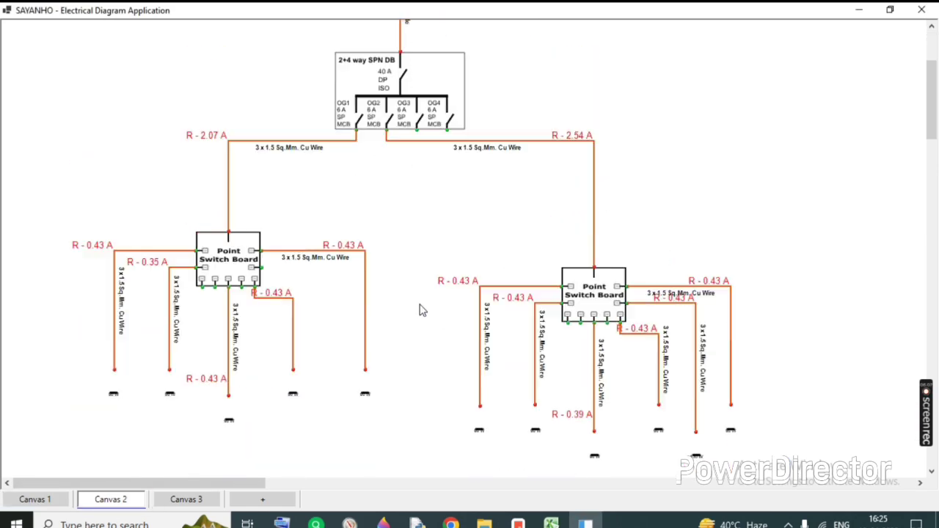
pyautogui.click(185, 499)
pyautogui.click(62, 501)
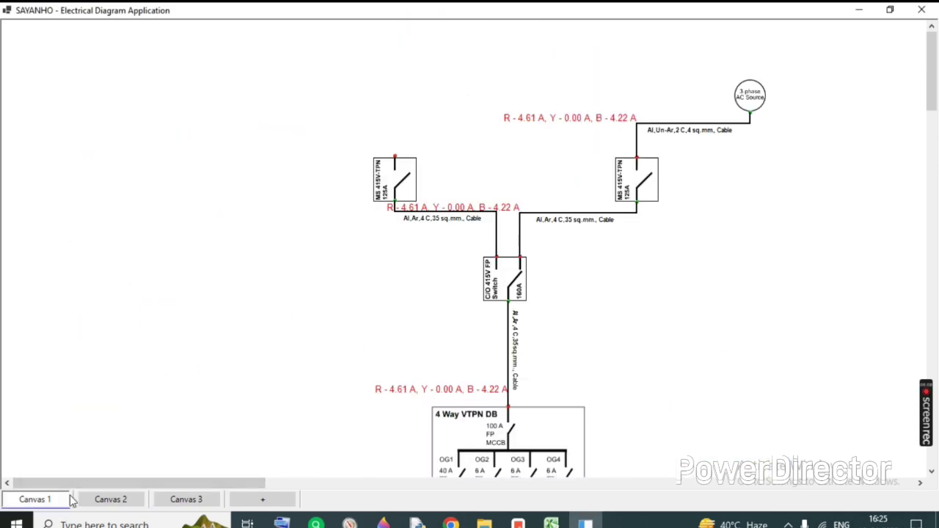
# - Move the left 125A main switch on Canvas 1 further left at the same height and deselect it
pyautogui.scroll(-6, 639, 235)
pyautogui.scroll(6, 468, 306)
pyautogui.moveTo(396, 198); pyautogui.dragTo(342, 196)
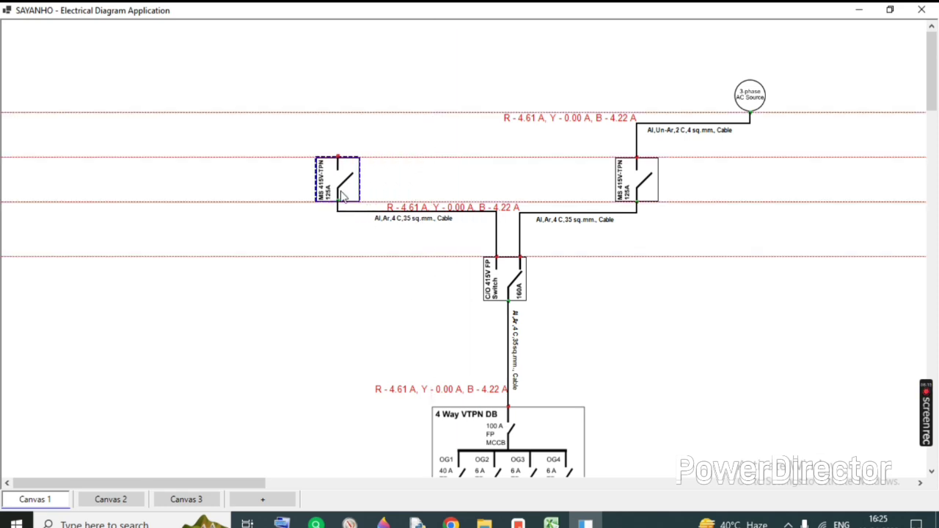
pyautogui.click(782, 282)
# - In the properties of the left 4 way HTPN DB, try 6 A for outgoing R-2 and set it back to 10 A
pyautogui.scroll(-2, 784, 282)
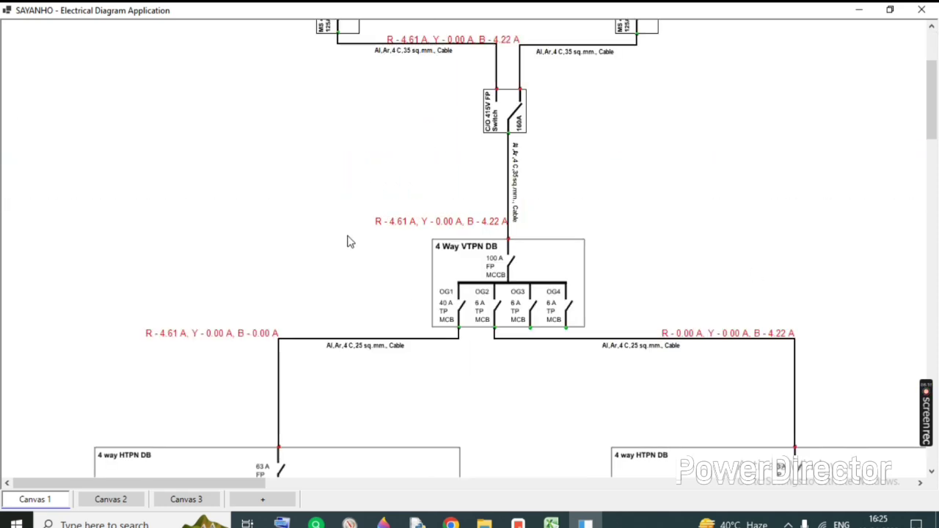
pyautogui.scroll(-3, 350, 242)
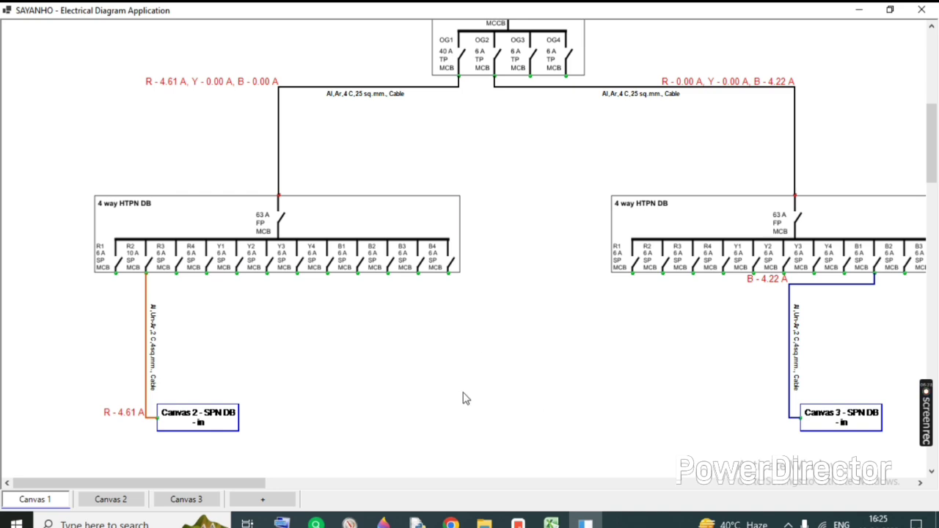
pyautogui.doubleClick(227, 235)
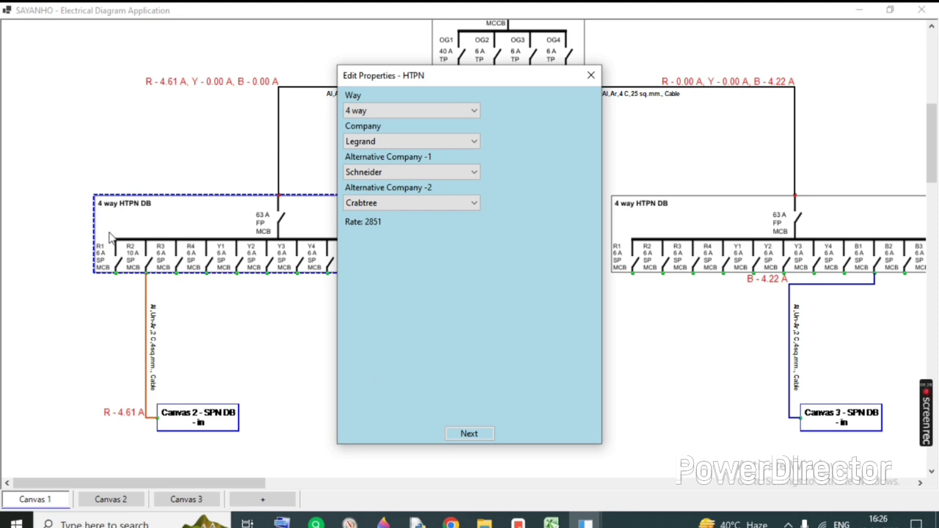
pyautogui.click(471, 434)
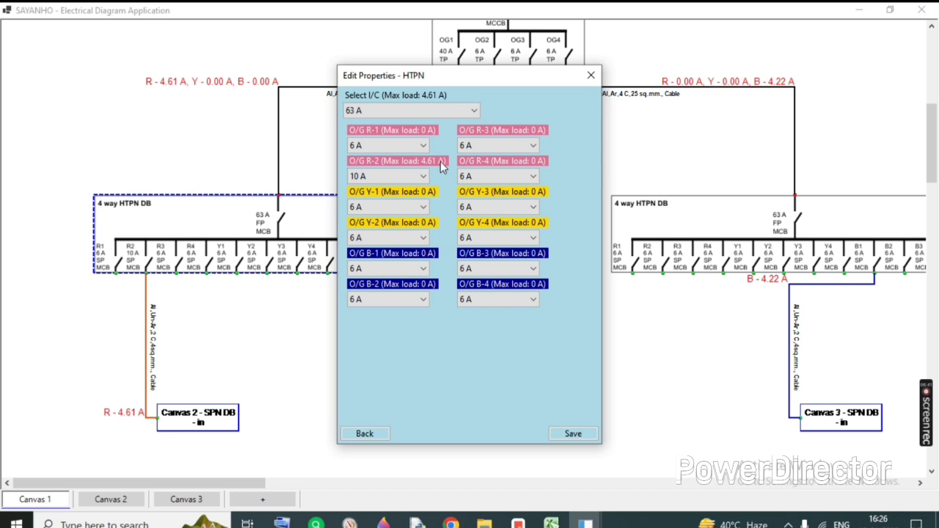
pyautogui.click(396, 176)
pyautogui.click(392, 193)
pyautogui.click(370, 179)
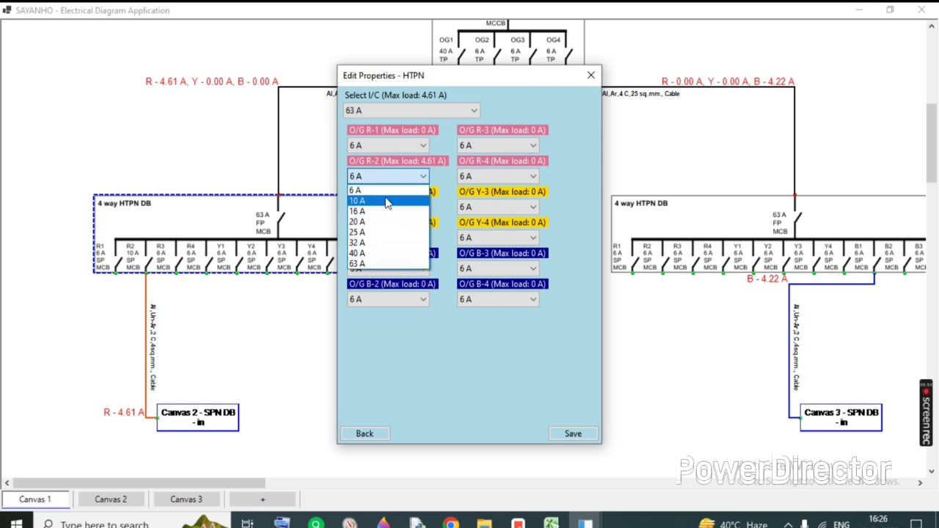
pyautogui.click(387, 201)
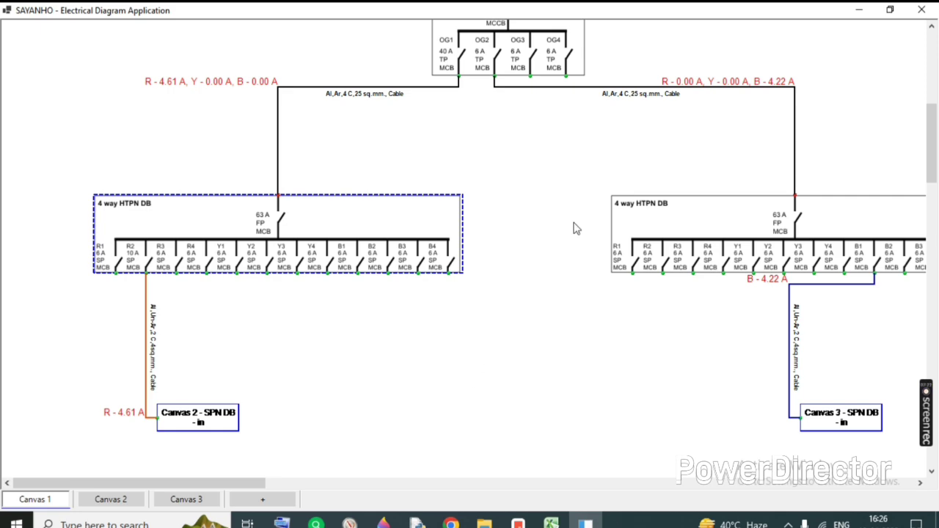
# - Minimize the diagram application, open the exported image 1.png from the desktop in a maximized viewer, and inspect it
pyautogui.scroll(5, 269, 133)
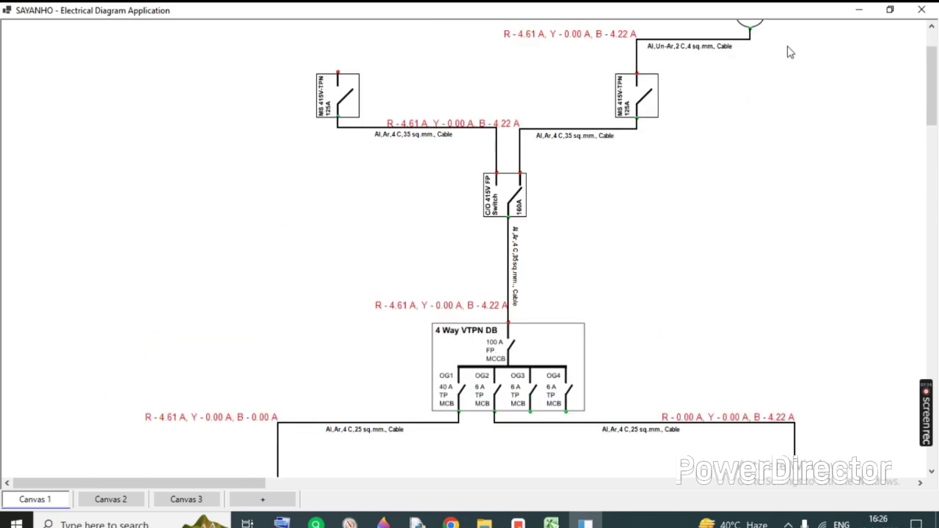
pyautogui.click(857, 10)
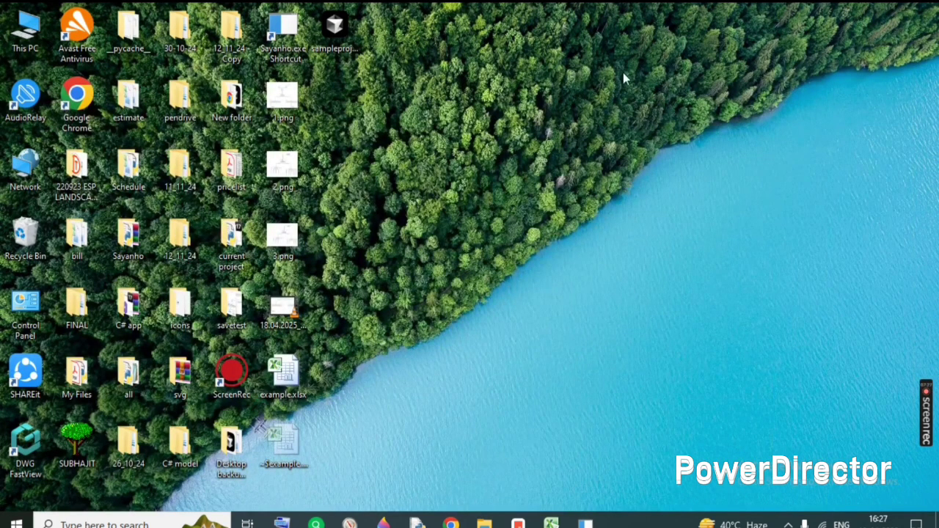
pyautogui.doubleClick(282, 96)
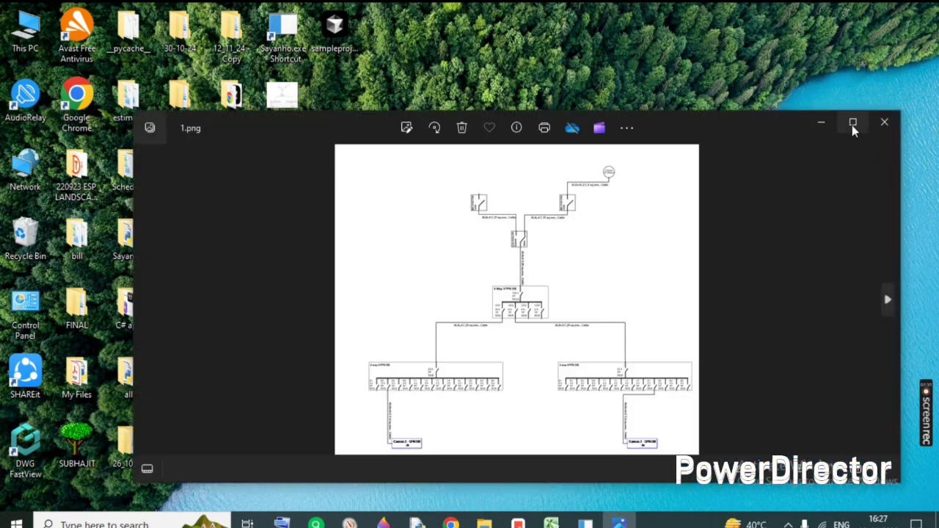
pyautogui.click(853, 122)
pyautogui.scroll(2, 499, 230)
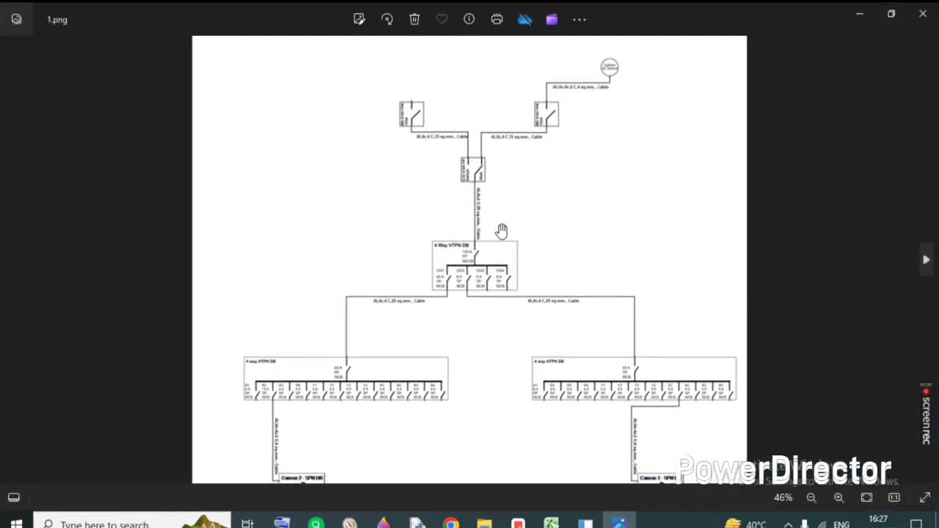
pyautogui.scroll(-2, 523, 195)
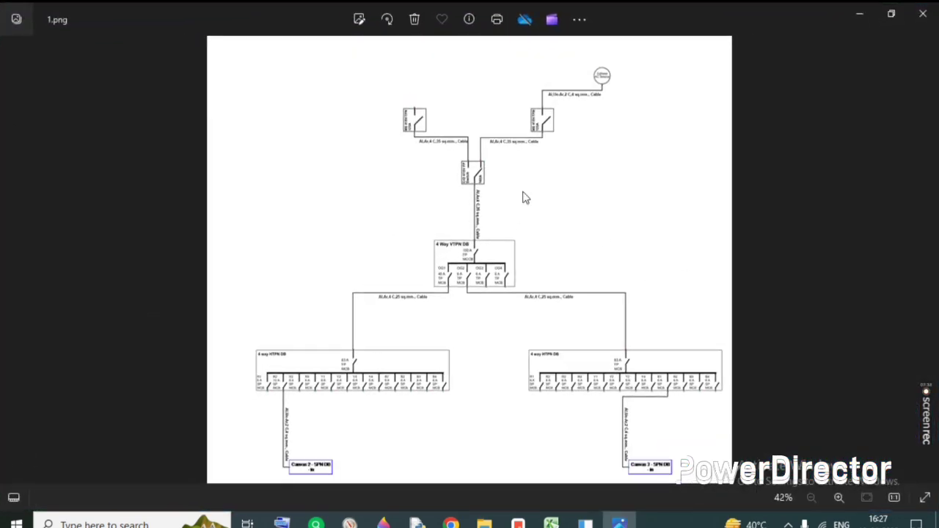
# - Browse through the exported canvas images 1.png, 2.png and 3.png to compare the diagrams
pyautogui.press('Right')
pyautogui.press('Right')
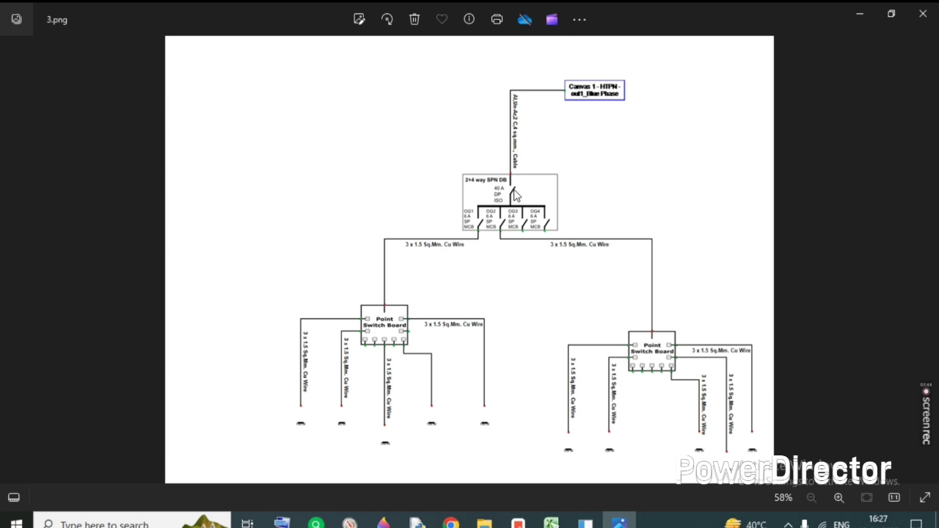
pyautogui.press('Right')
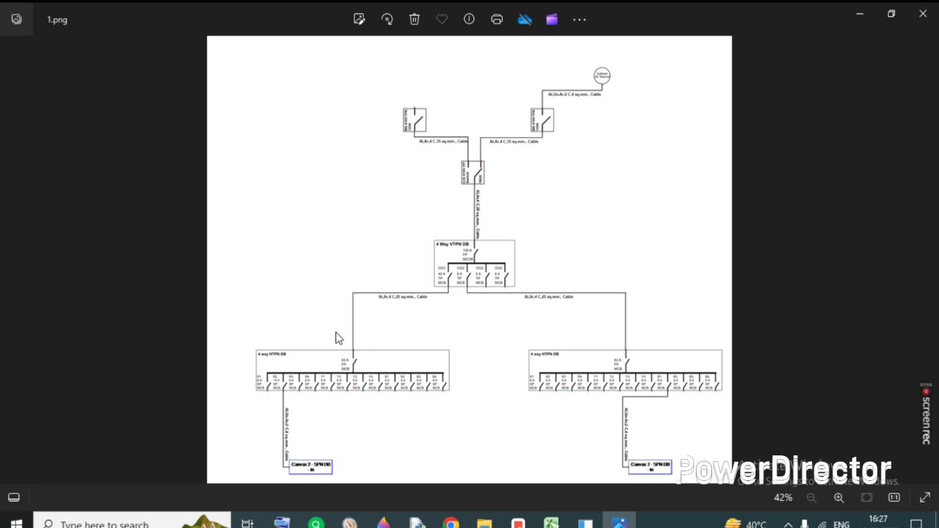
pyautogui.press('Right')
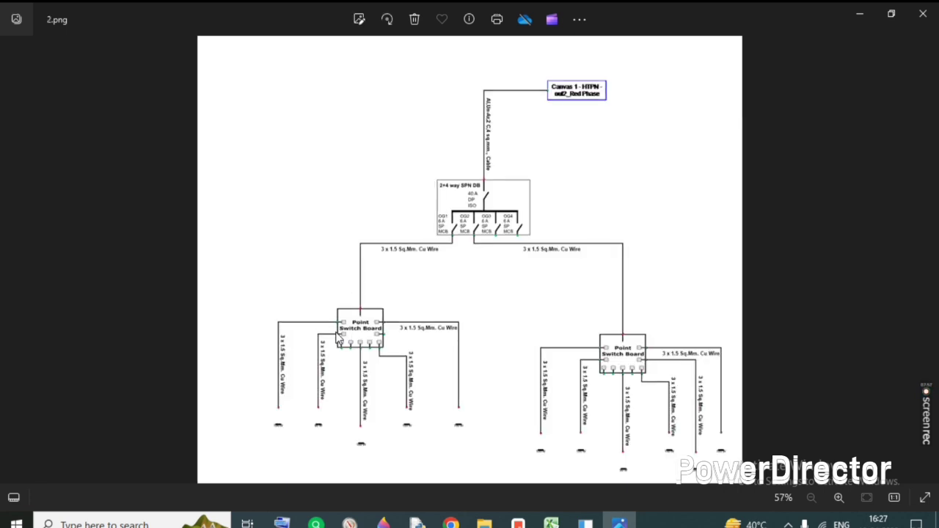
pyautogui.press('Right')
pyautogui.press('Right')
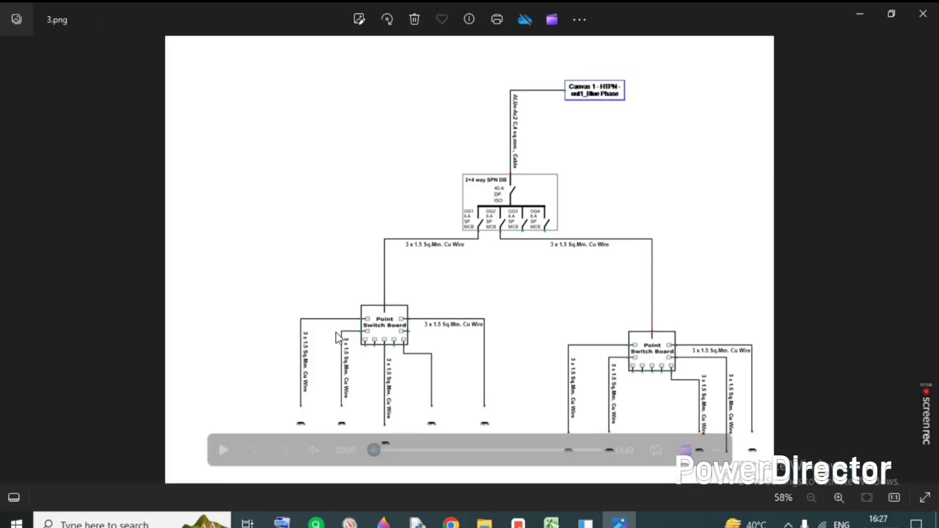